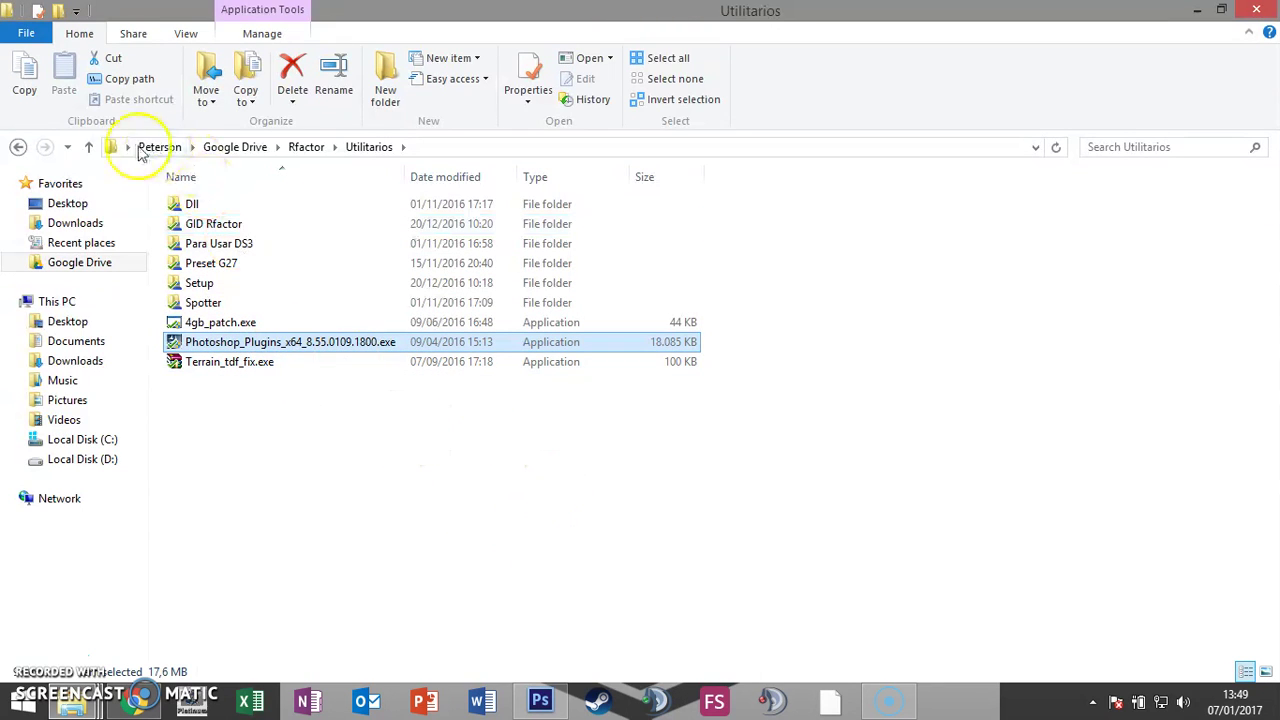
Step: Go back up to the Rfactor folder and switch to the Chrome browser
click(18, 147)
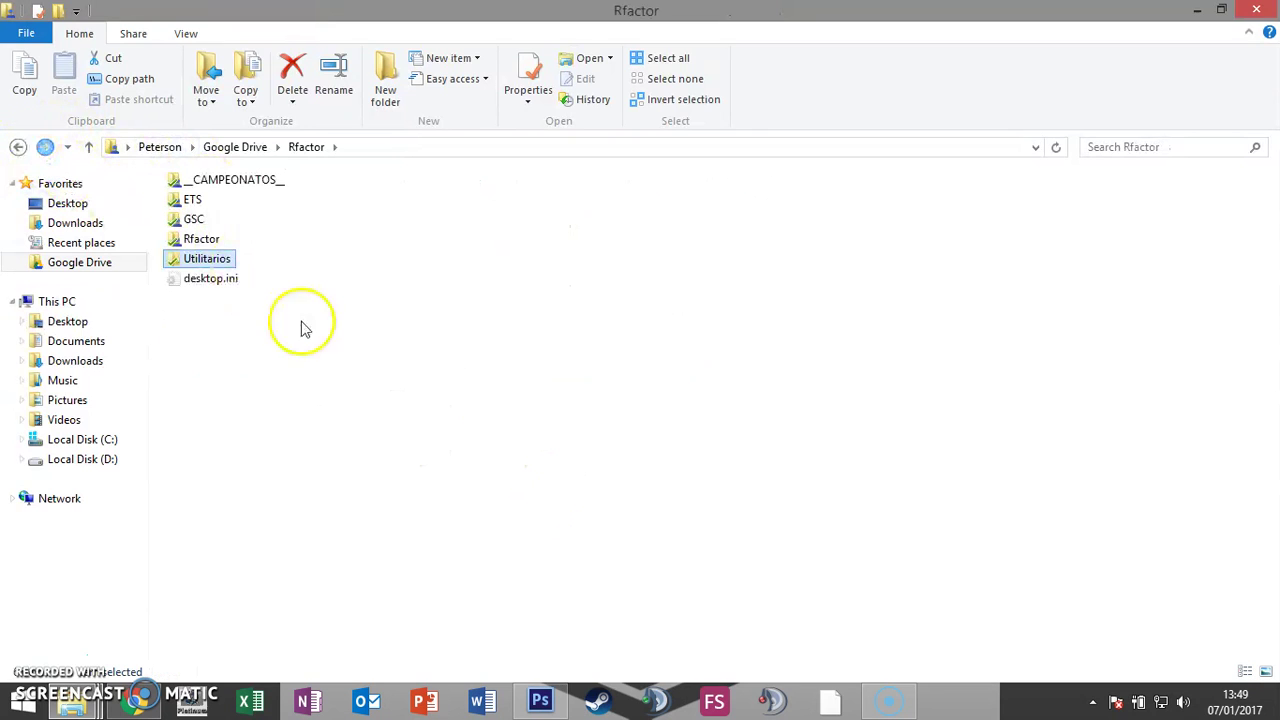
click(145, 702)
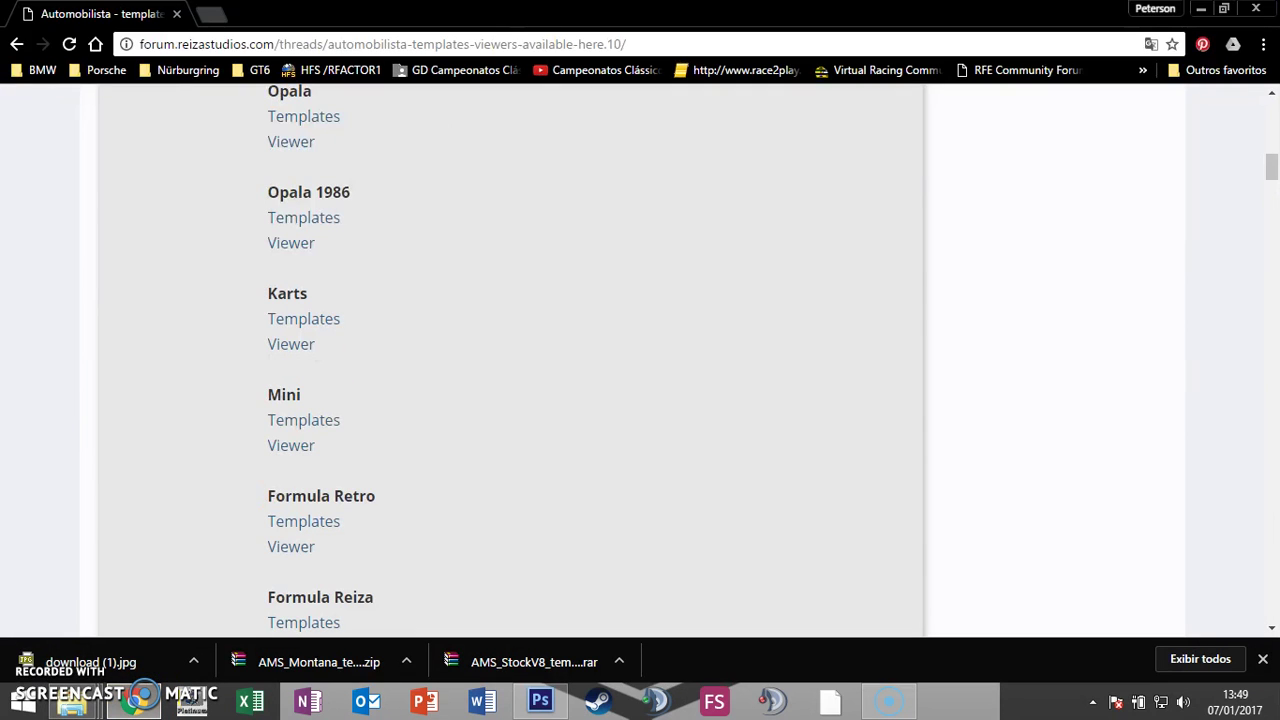
click(220, 20)
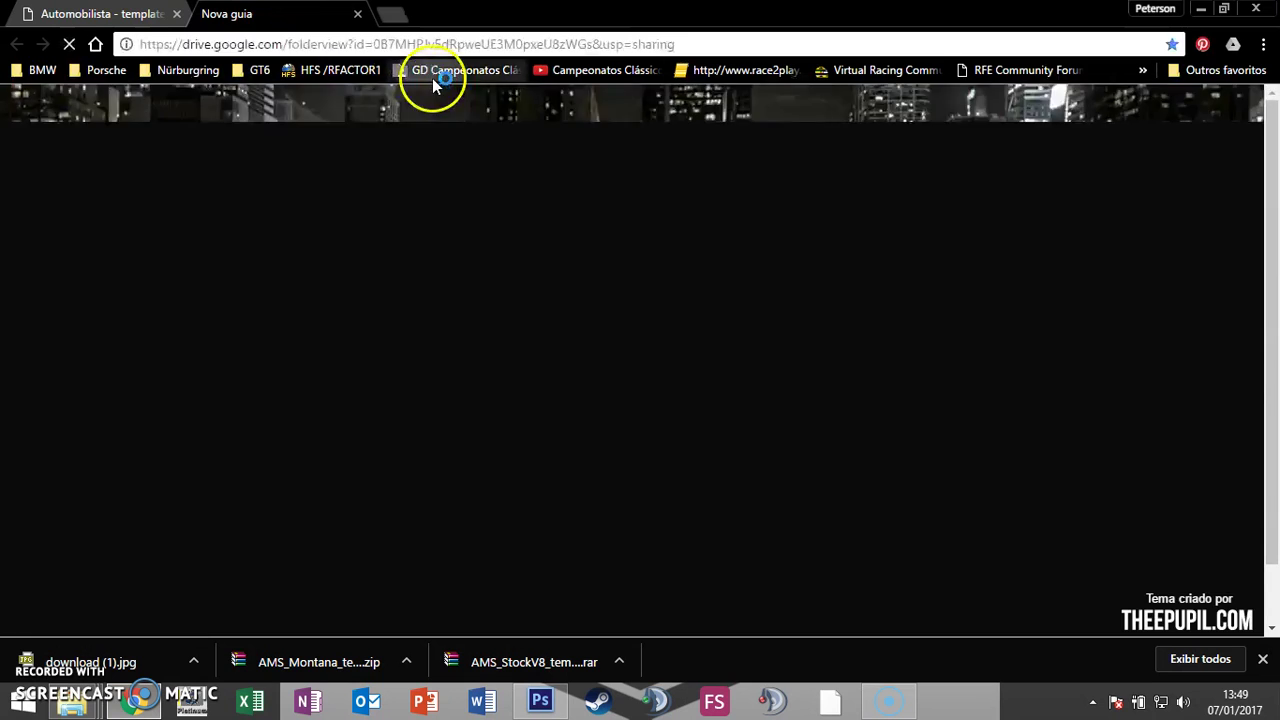
key(Return)
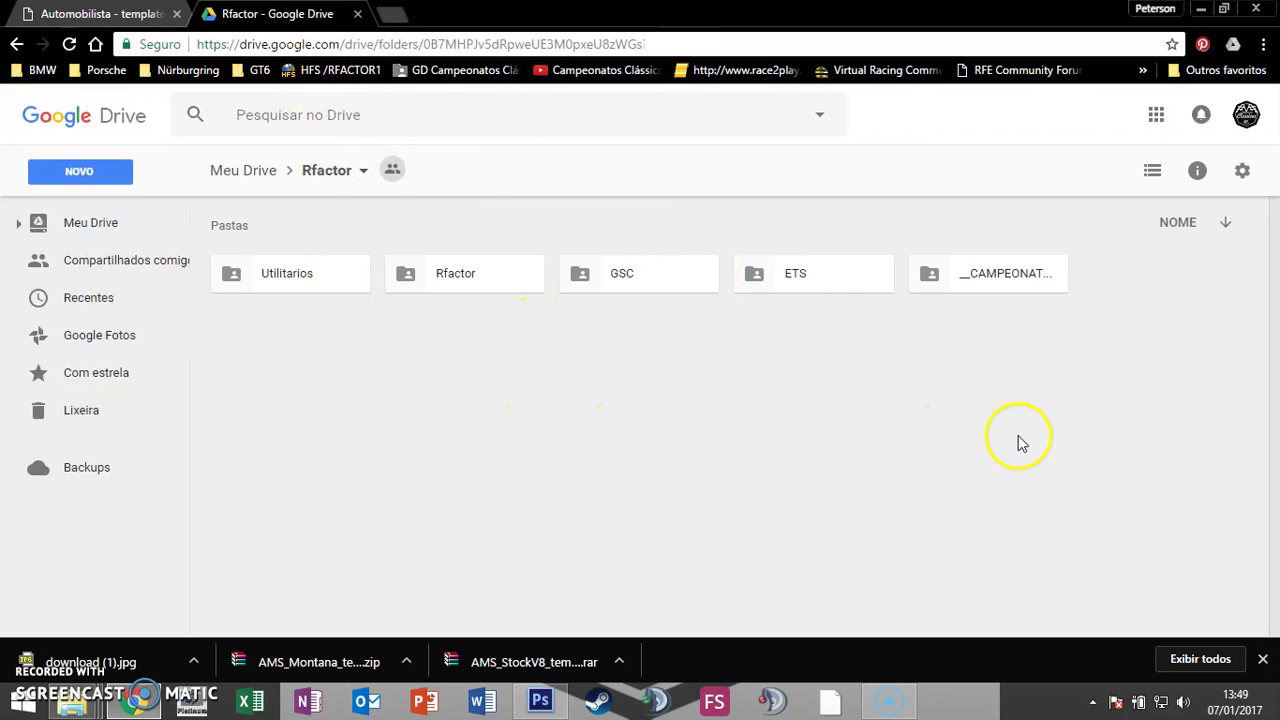
double_click(326, 287)
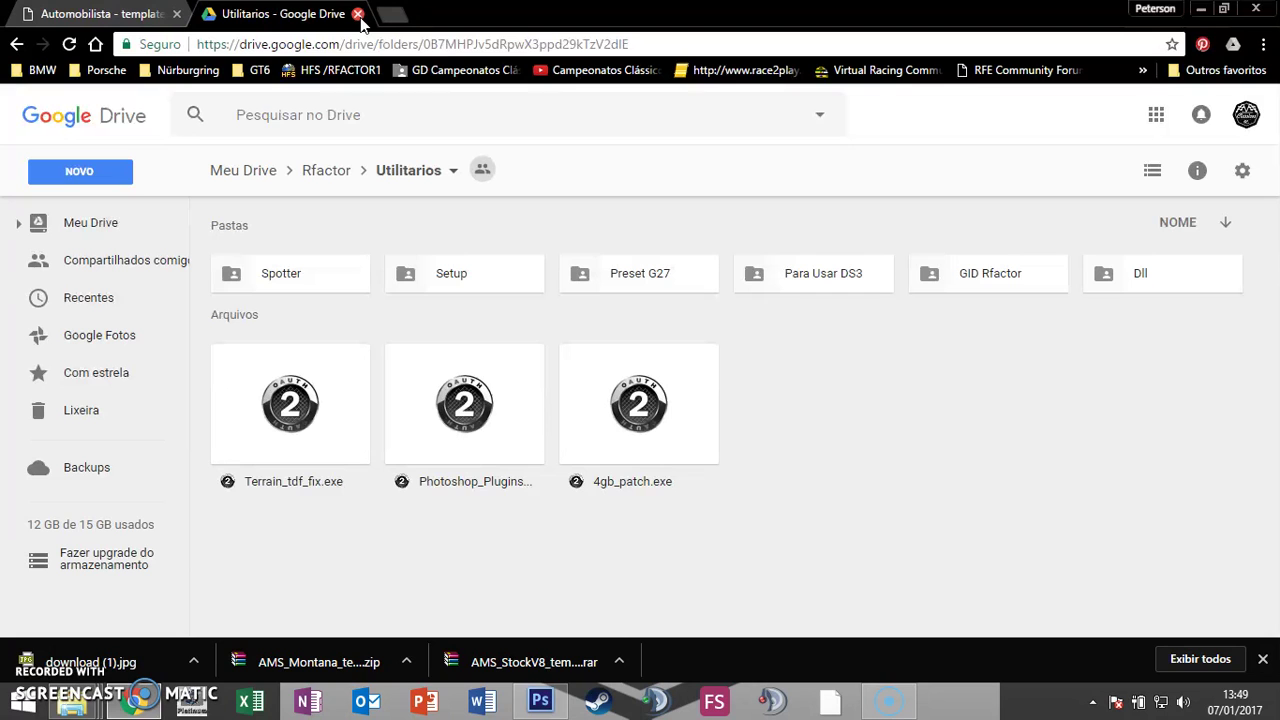
click(358, 14)
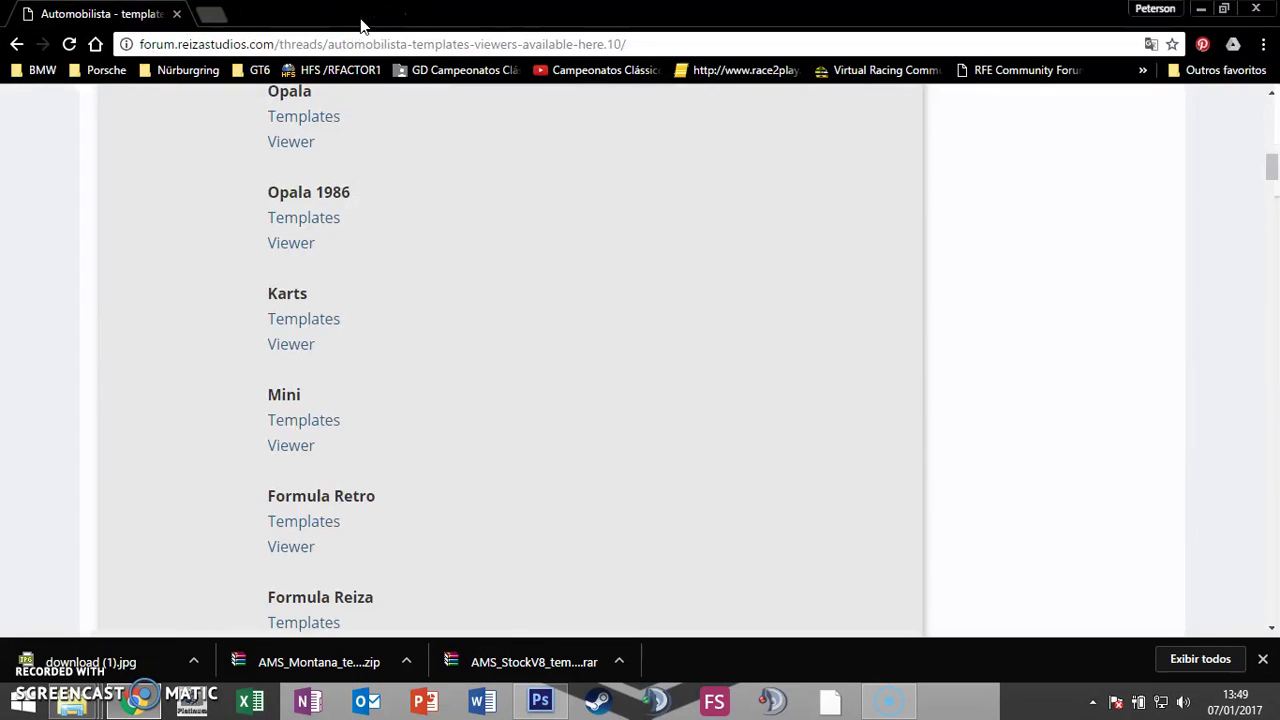
Step: Switch to the Montana templates folder and open MONTA_BODY.psd in Photoshop
key(alt+Tab)
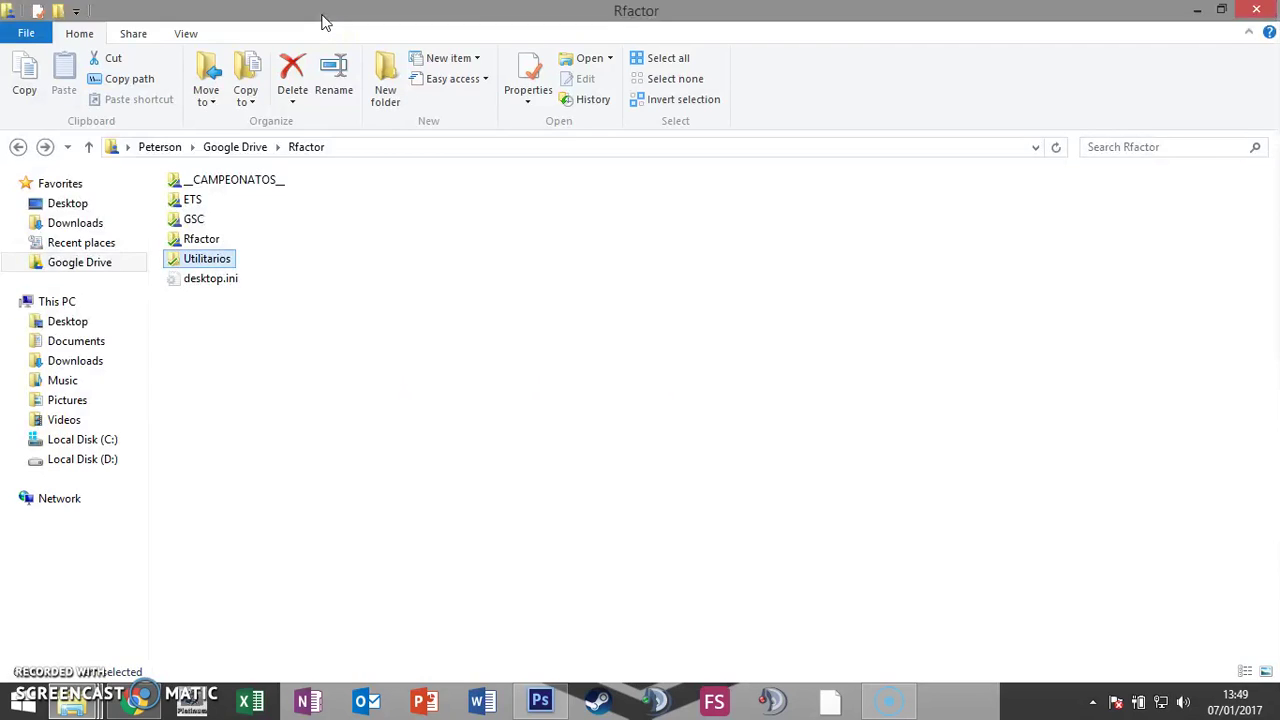
key(alt+Tab)
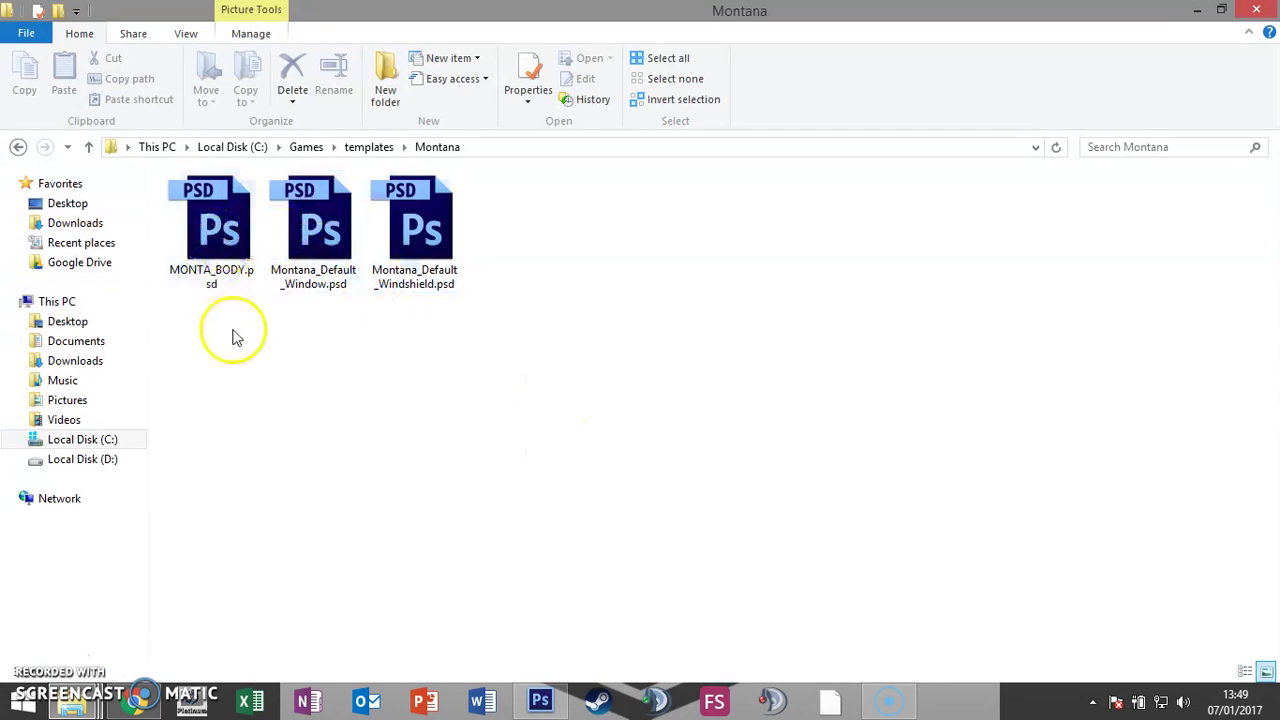
drag(208, 235, 560, 414)
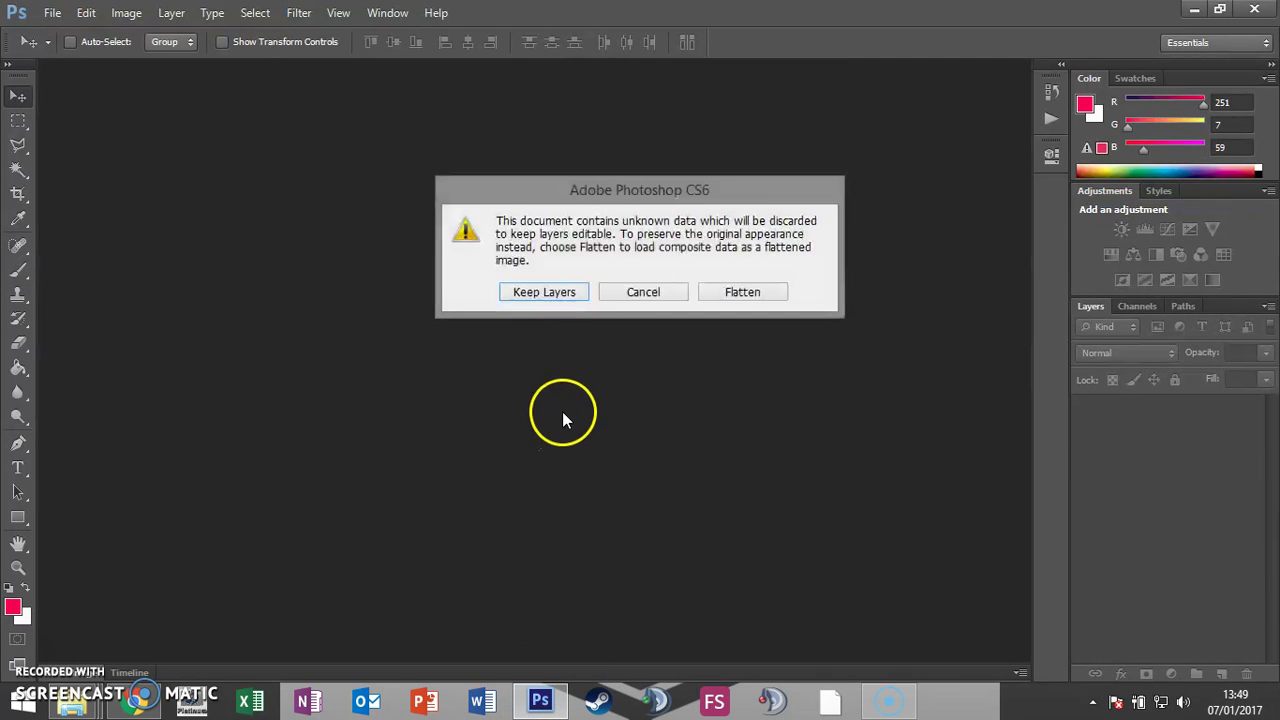
Step: Keep the layers of MONTA_BODY.psd editable and accept the missing-fonts warning
click(576, 296)
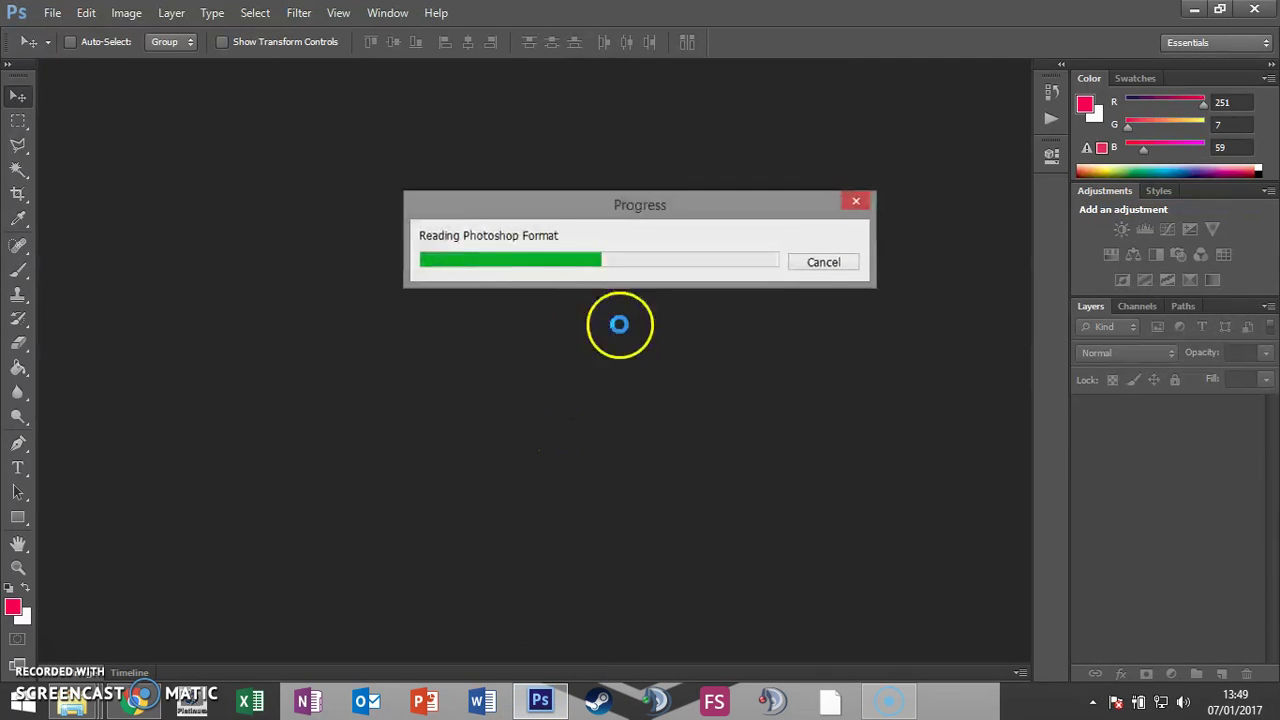
click(627, 281)
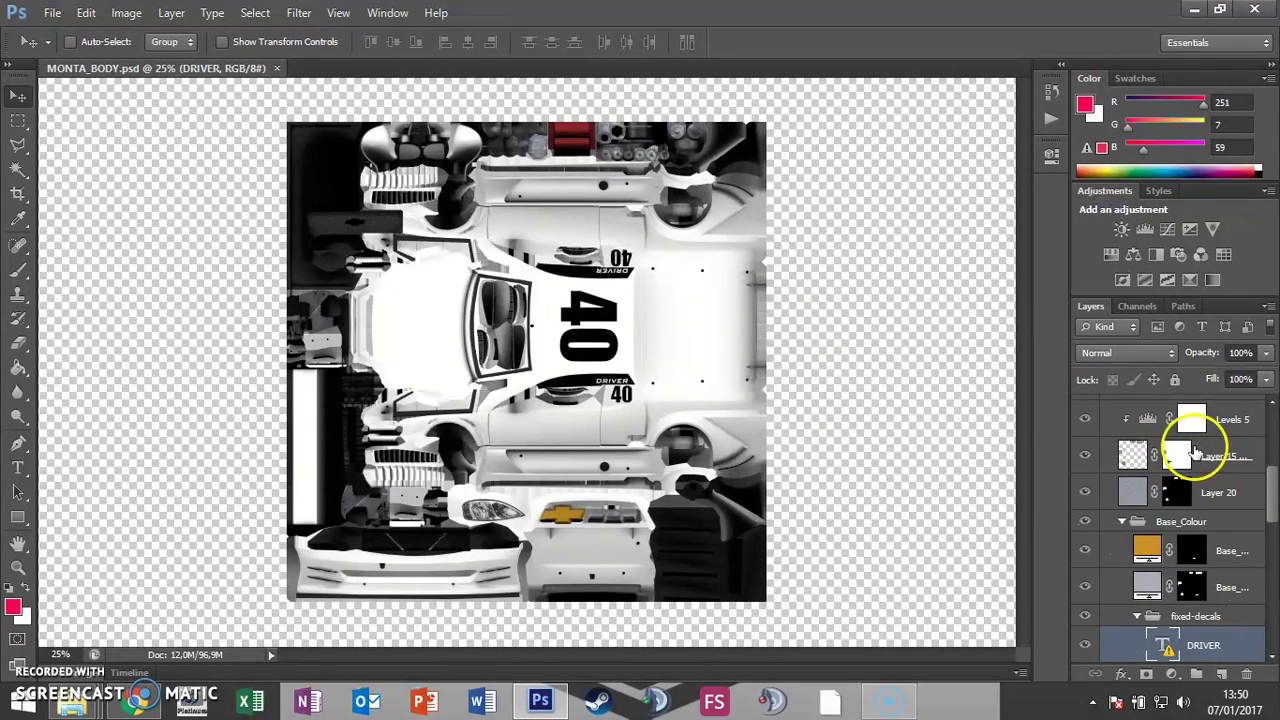
Step: Scroll the Layers panel down to the DRIVER text layer in the fixed-decals group
drag(1272, 512, 1268, 458)
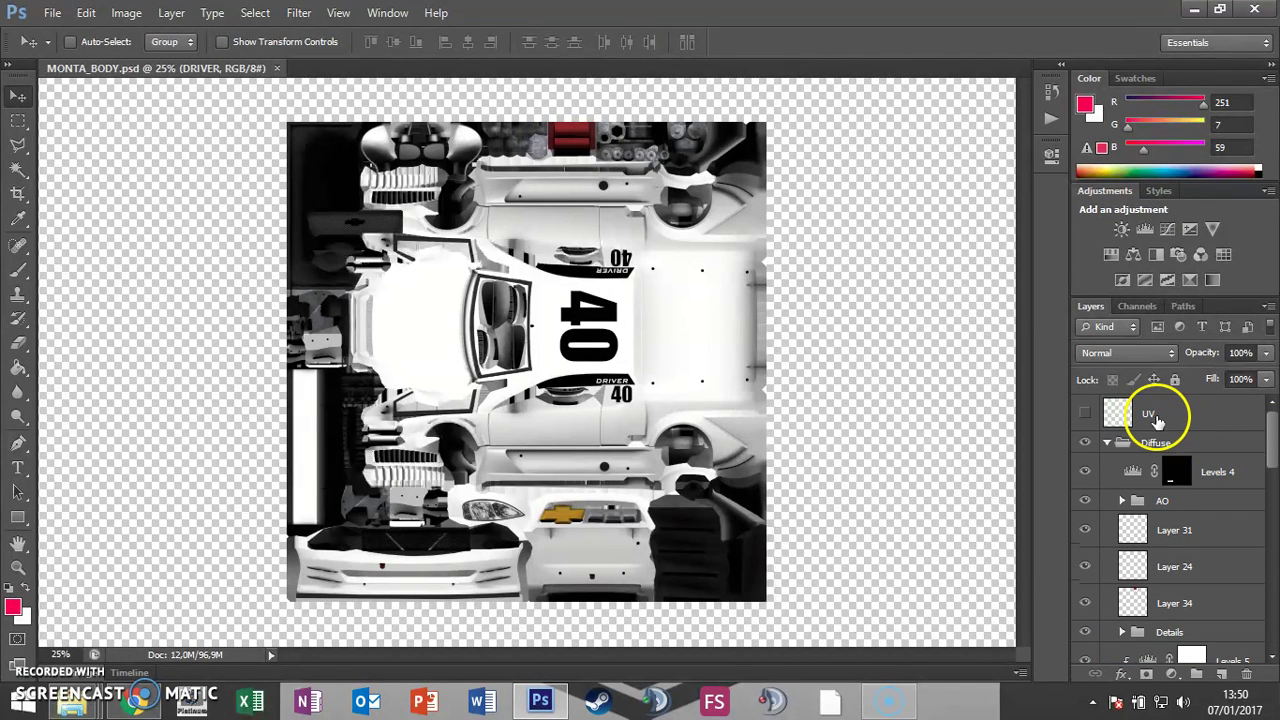
scroll(1210, 527, down, 5)
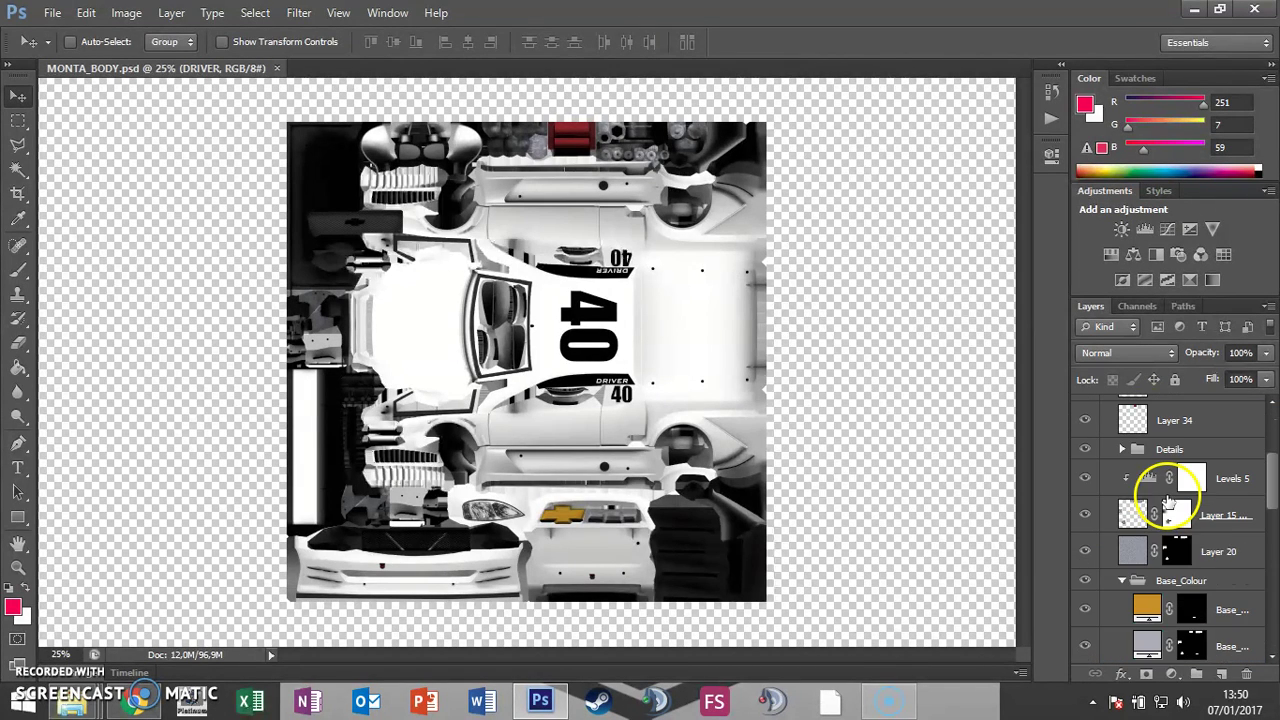
scroll(1194, 477, down, 4)
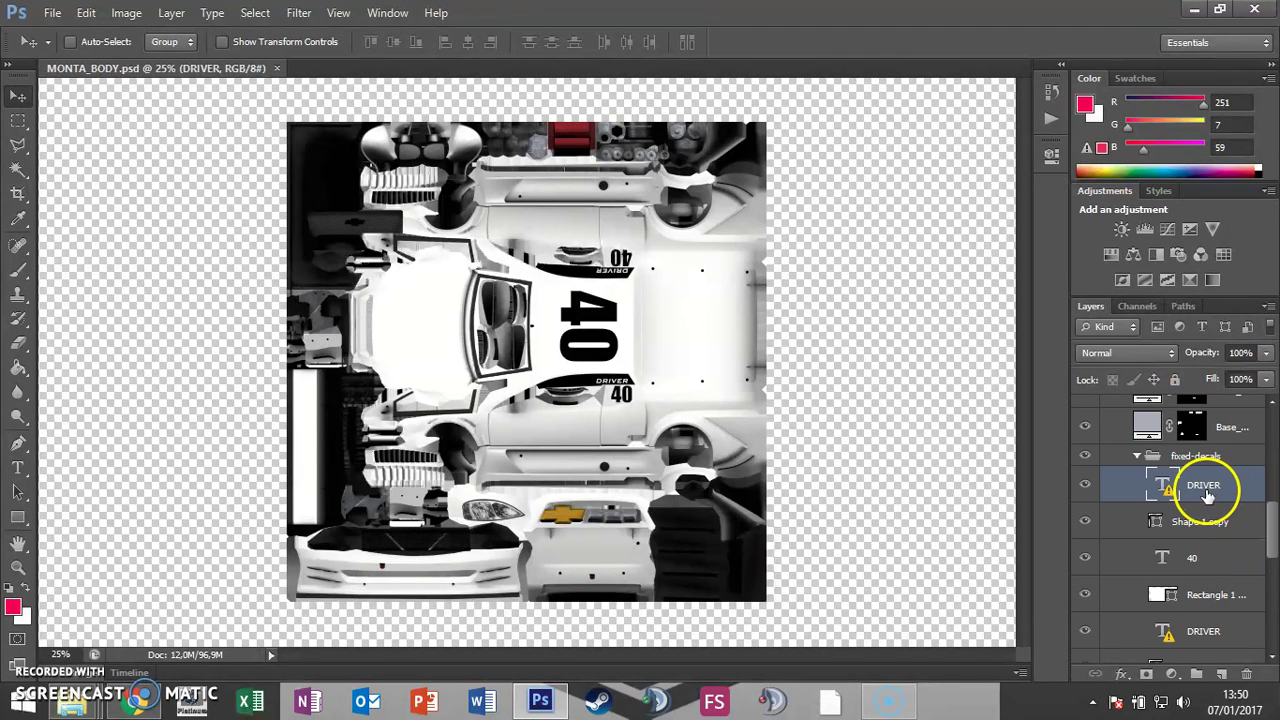
mouse_move(1207, 497)
mouse_down()
mouse_move(651, 409)
mouse_move(608, 388)
mouse_move(1195, 490)
mouse_up()
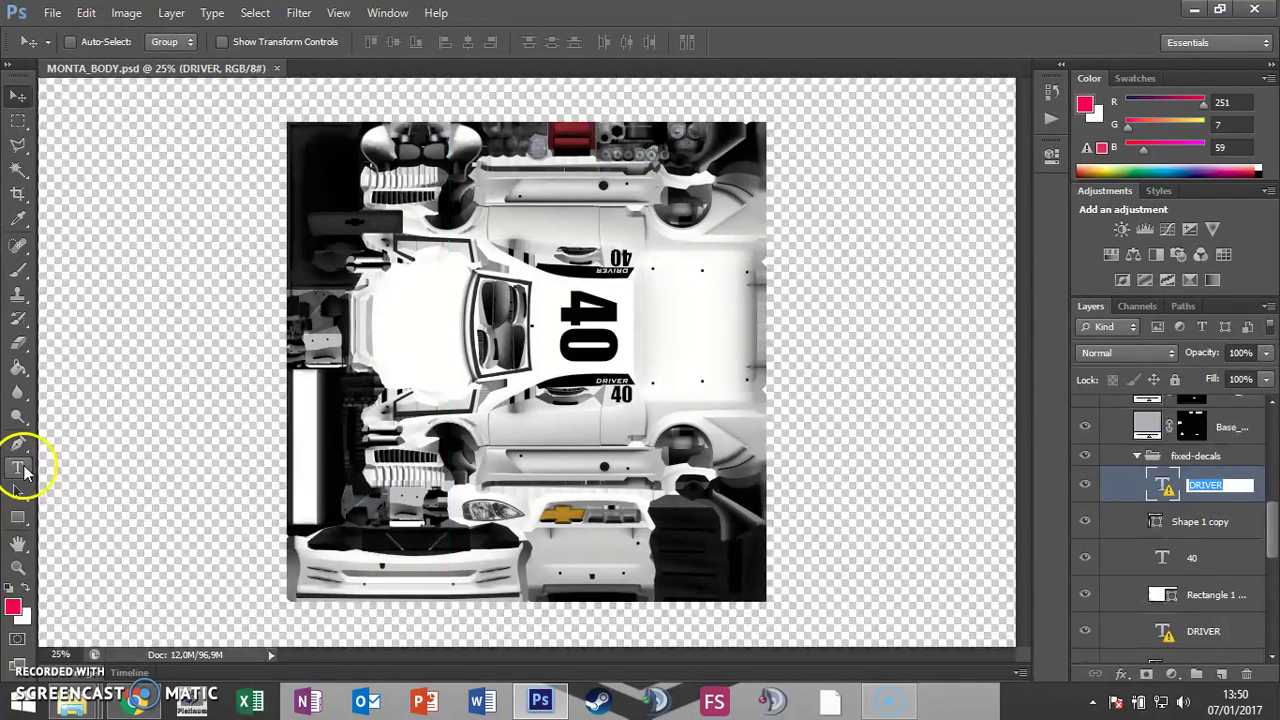
Step: Replace the DRIVER decal text with 'Piloto X', accepting the font substitution
click(20, 468)
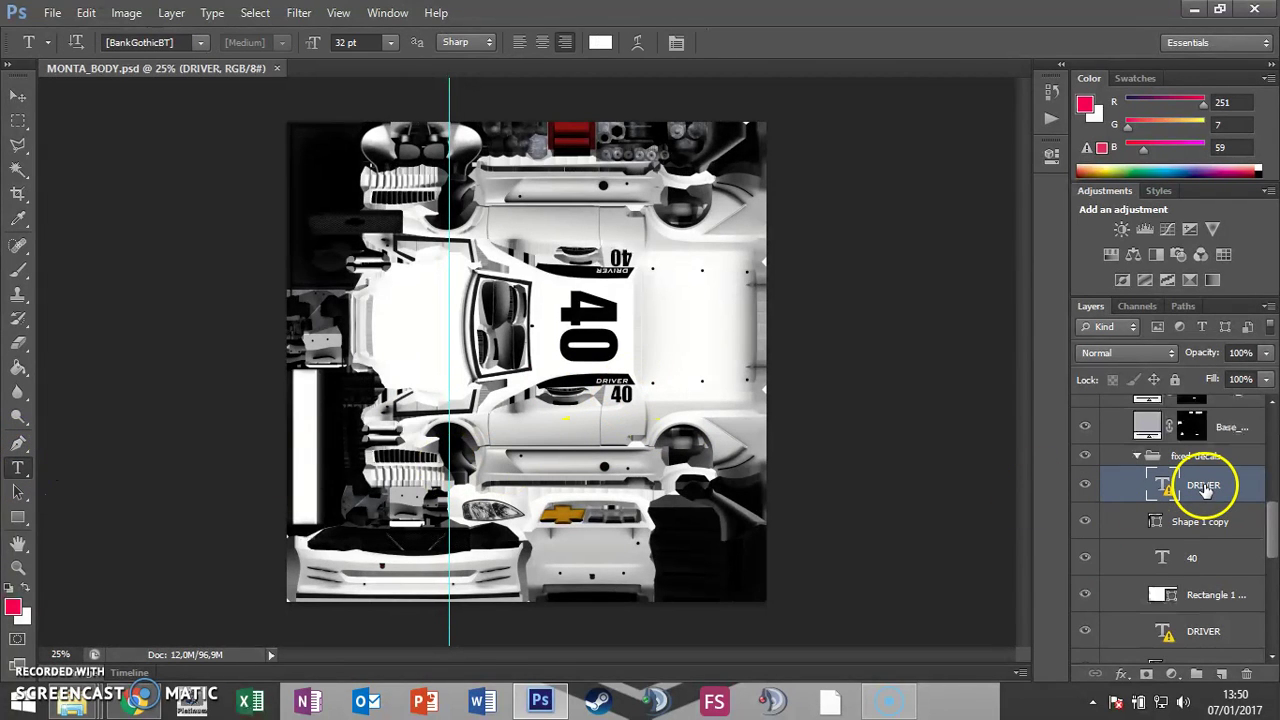
click(608, 386)
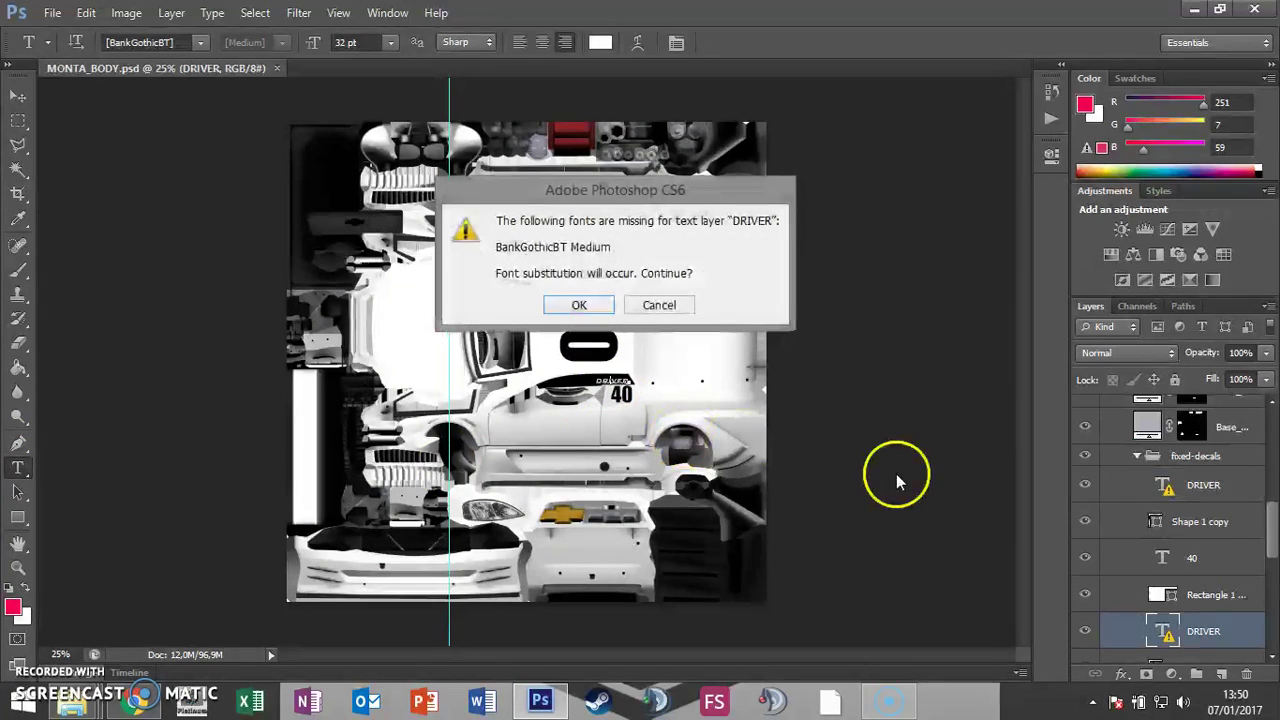
click(600, 310)
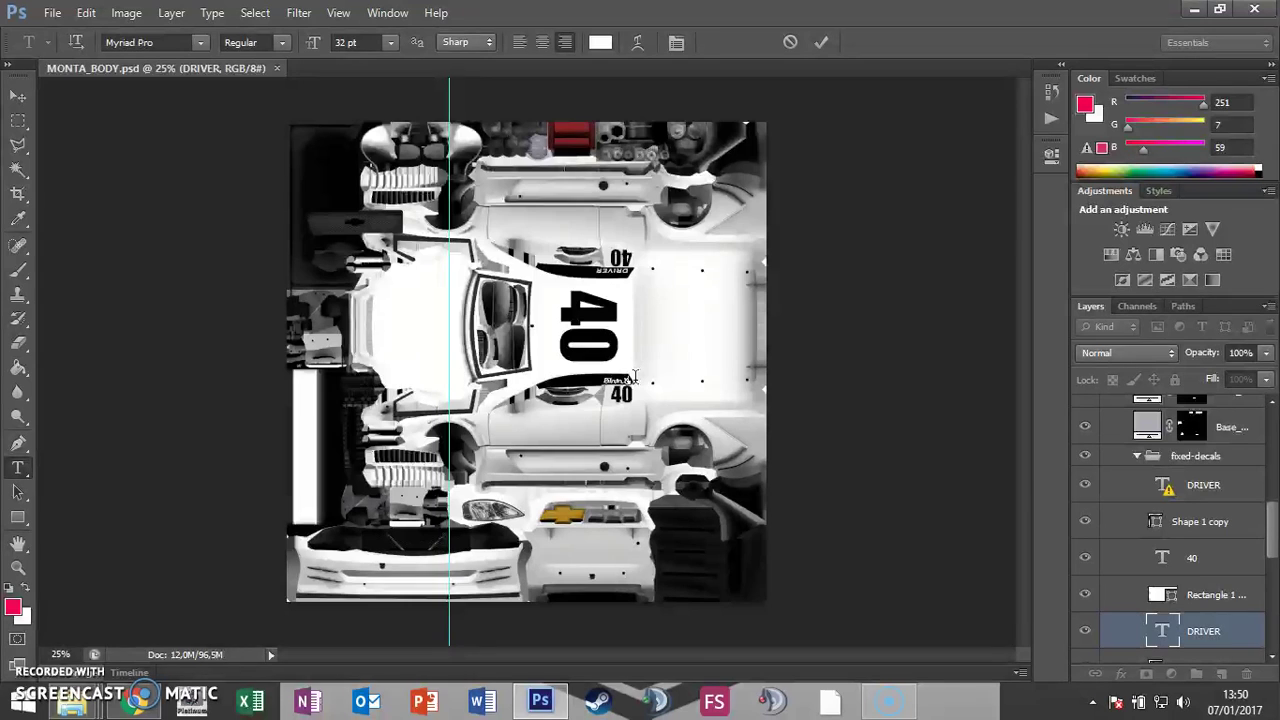
click(18, 95)
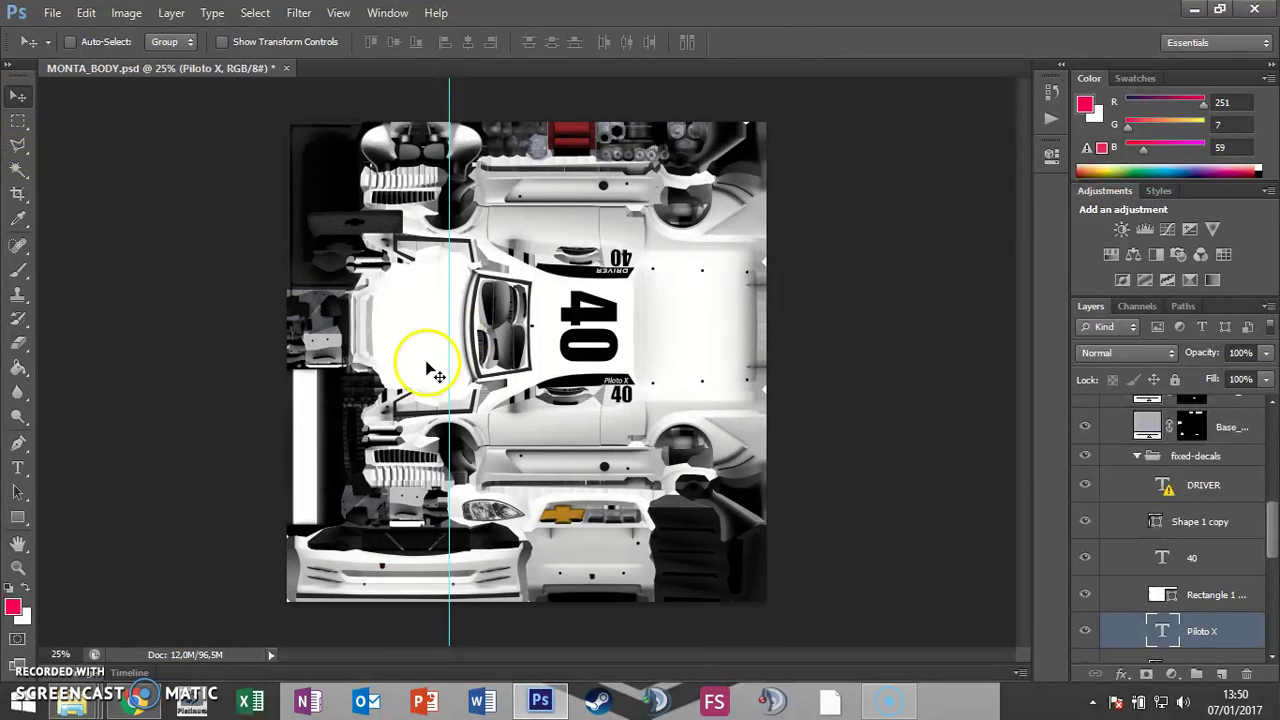
Step: Change the small side number layer's text from 40 to 888
scroll(625, 410, up, 5)
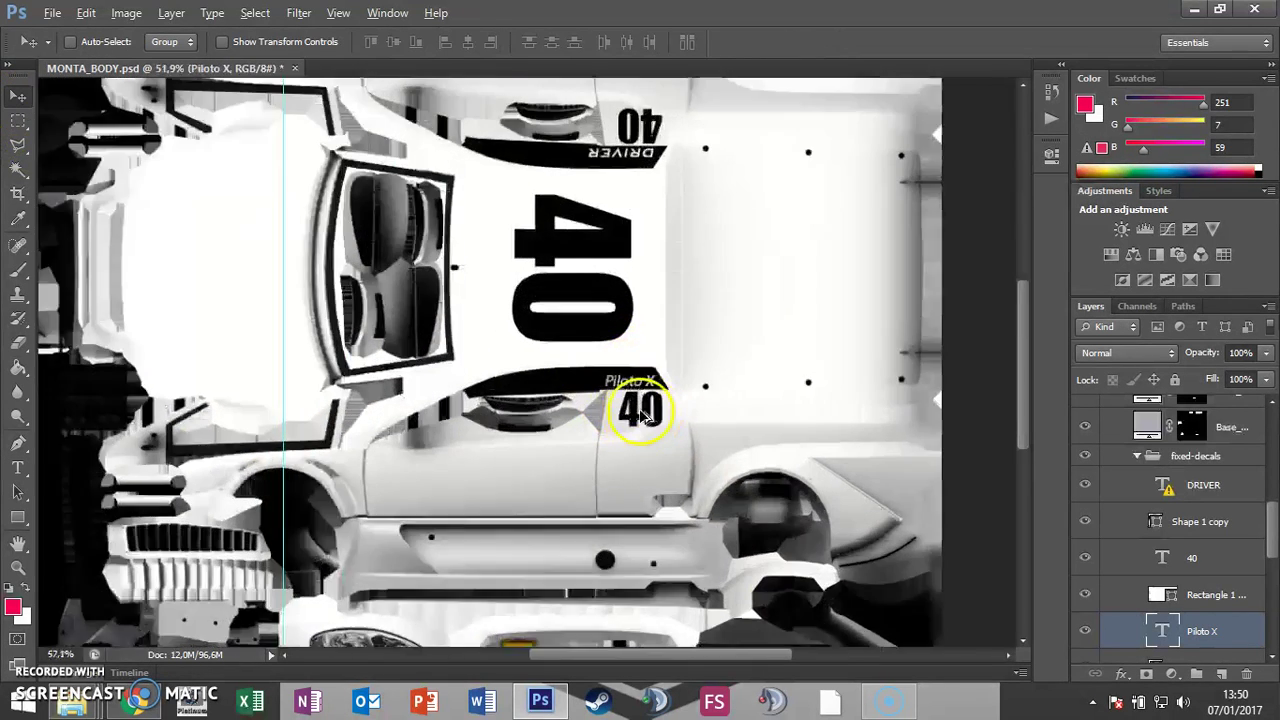
scroll(650, 403, up, 4)
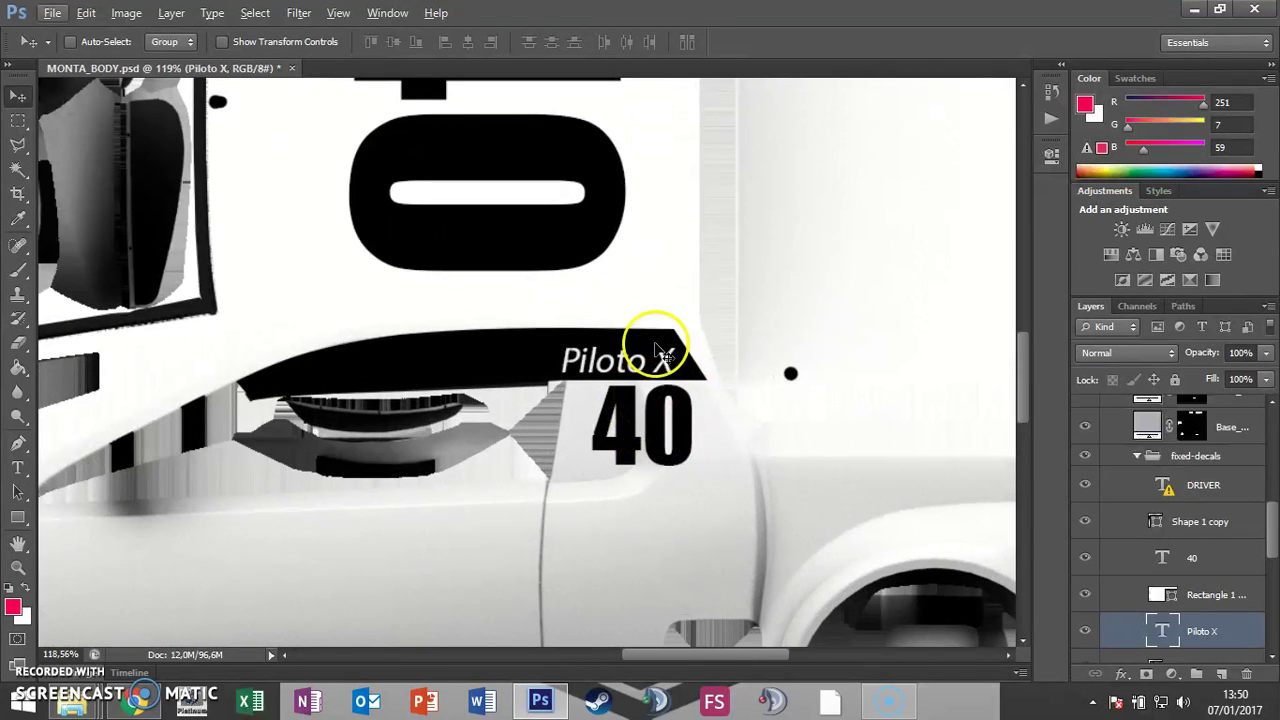
click(1182, 558)
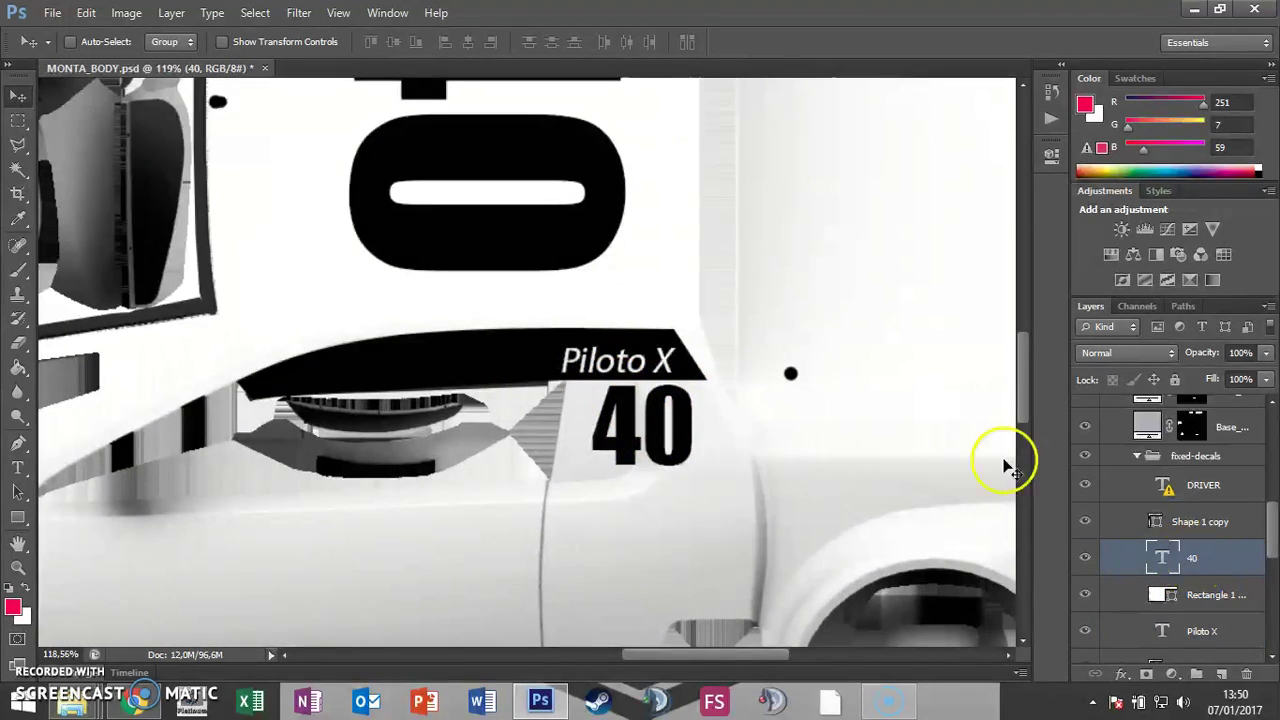
click(18, 467)
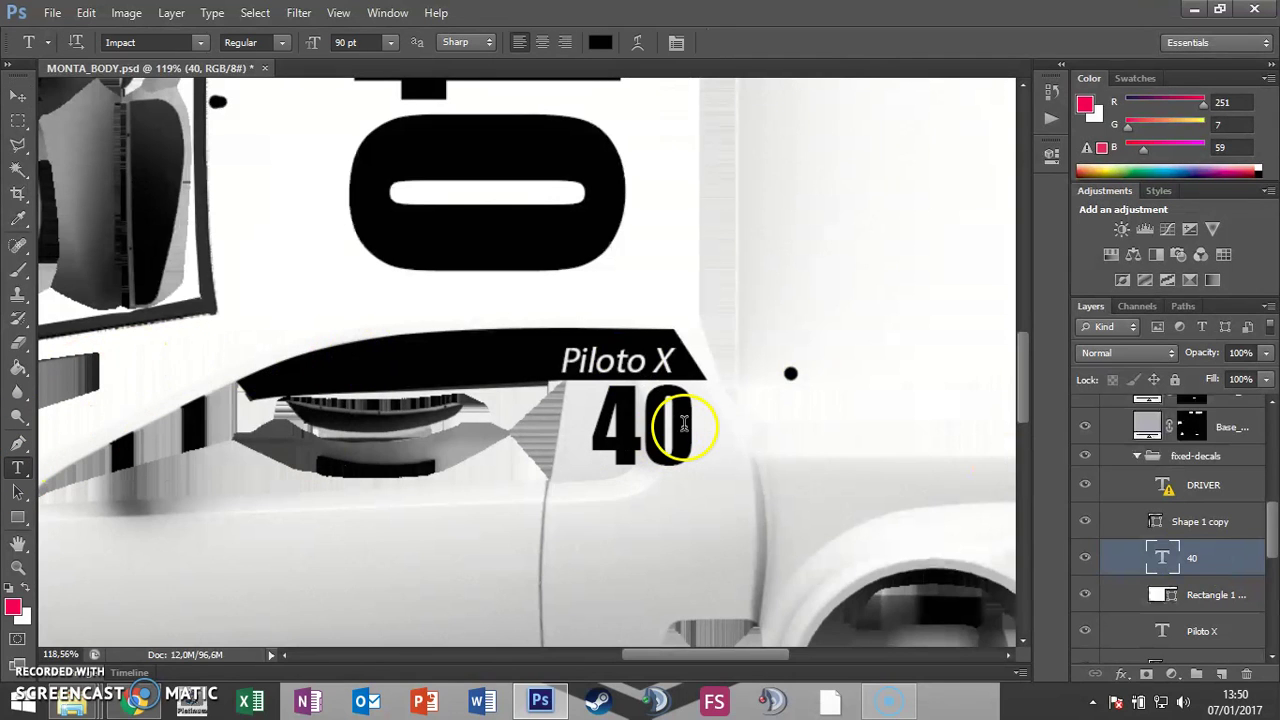
drag(687, 423, 636, 423)
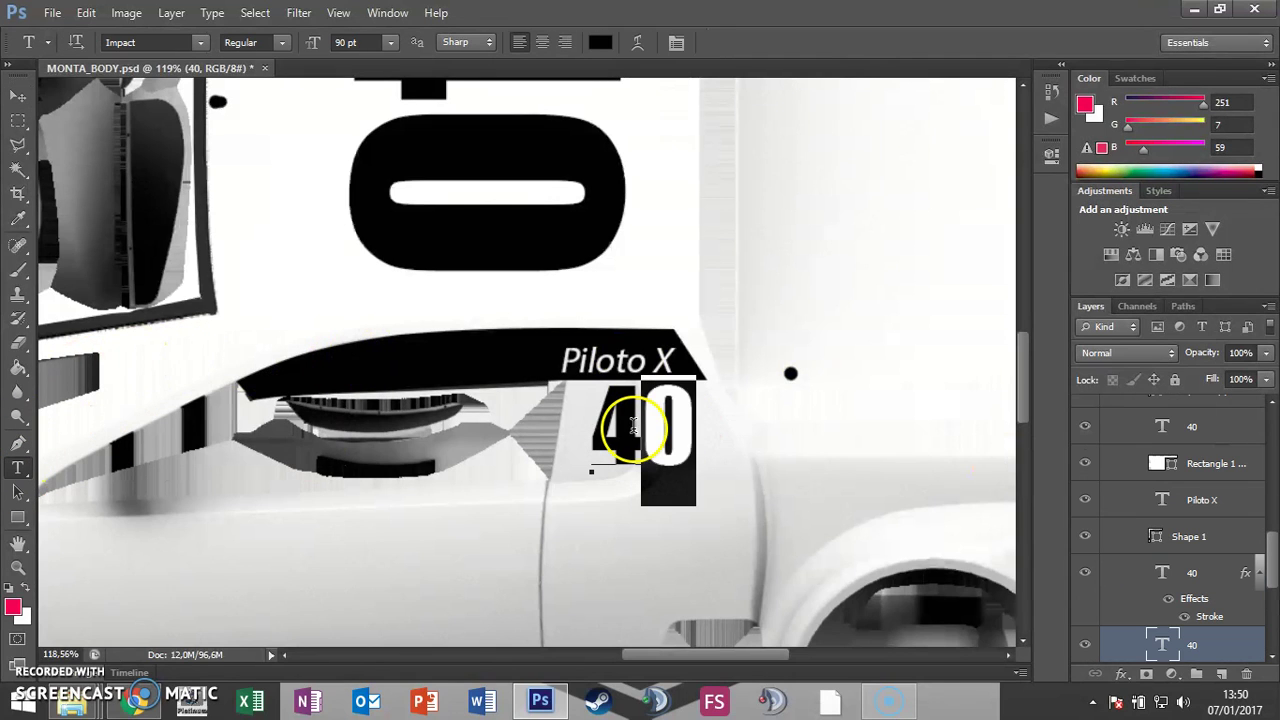
click(697, 428)
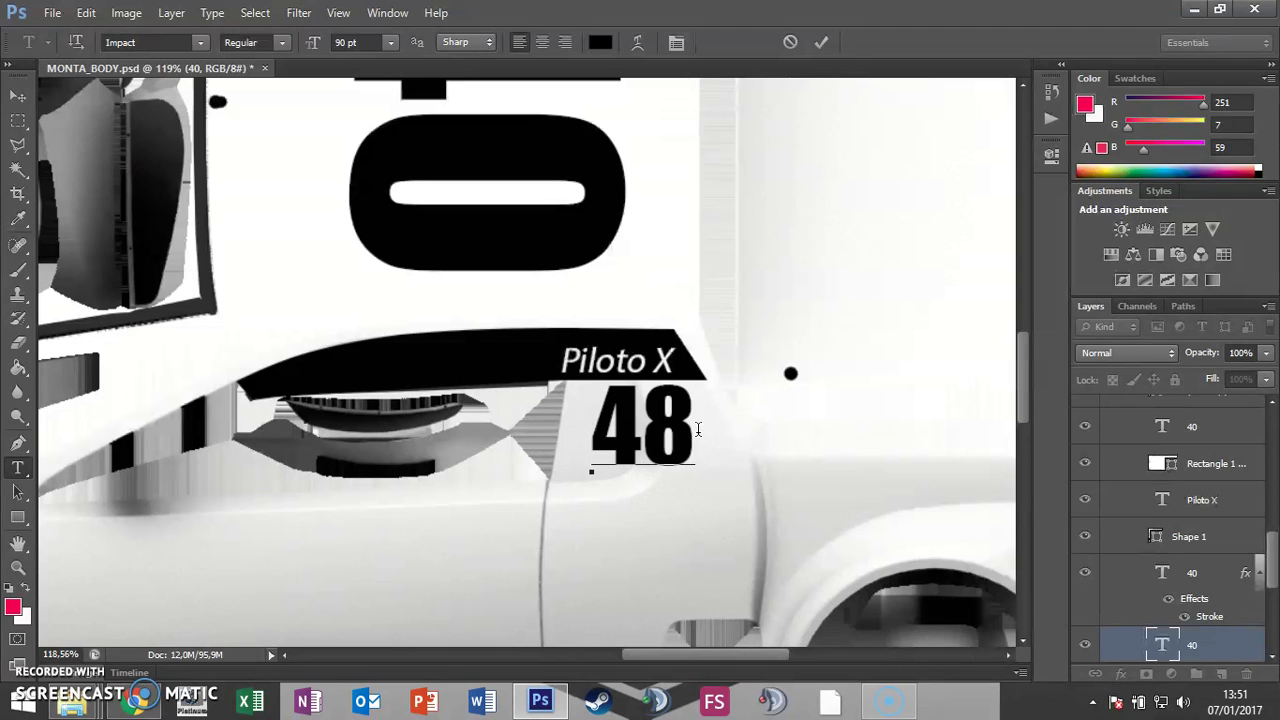
key(shift+Left)
key(shift+Left)
text(888)
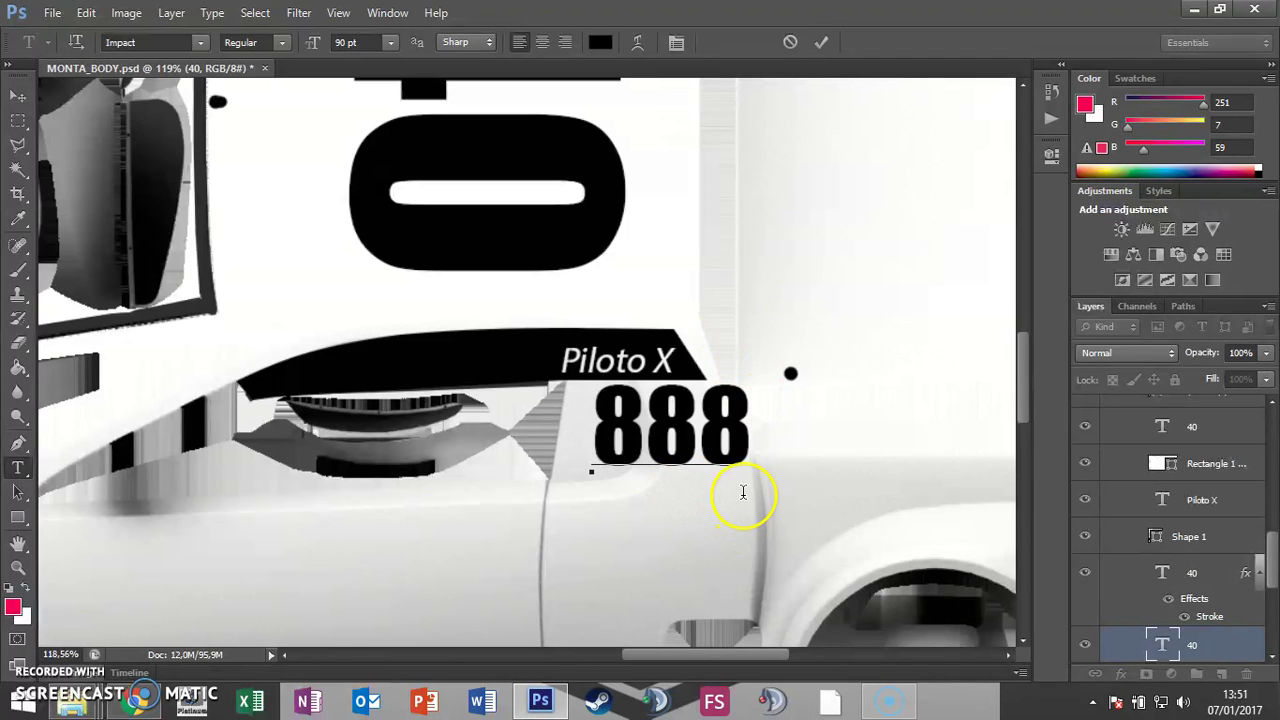
click(25, 105)
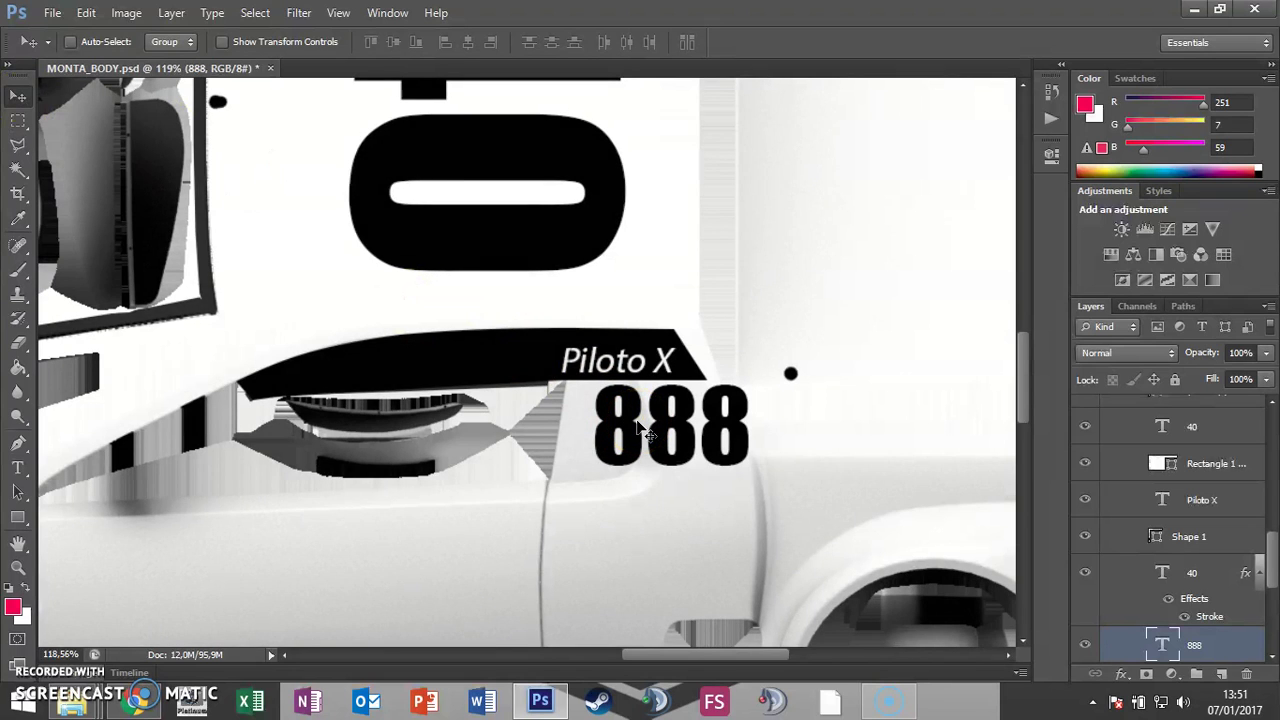
Step: Narrow the 888 number with Free Transform so it fits under Piloto X
key(ctrl+t)
drag(753, 498, 708, 484)
key(Return)
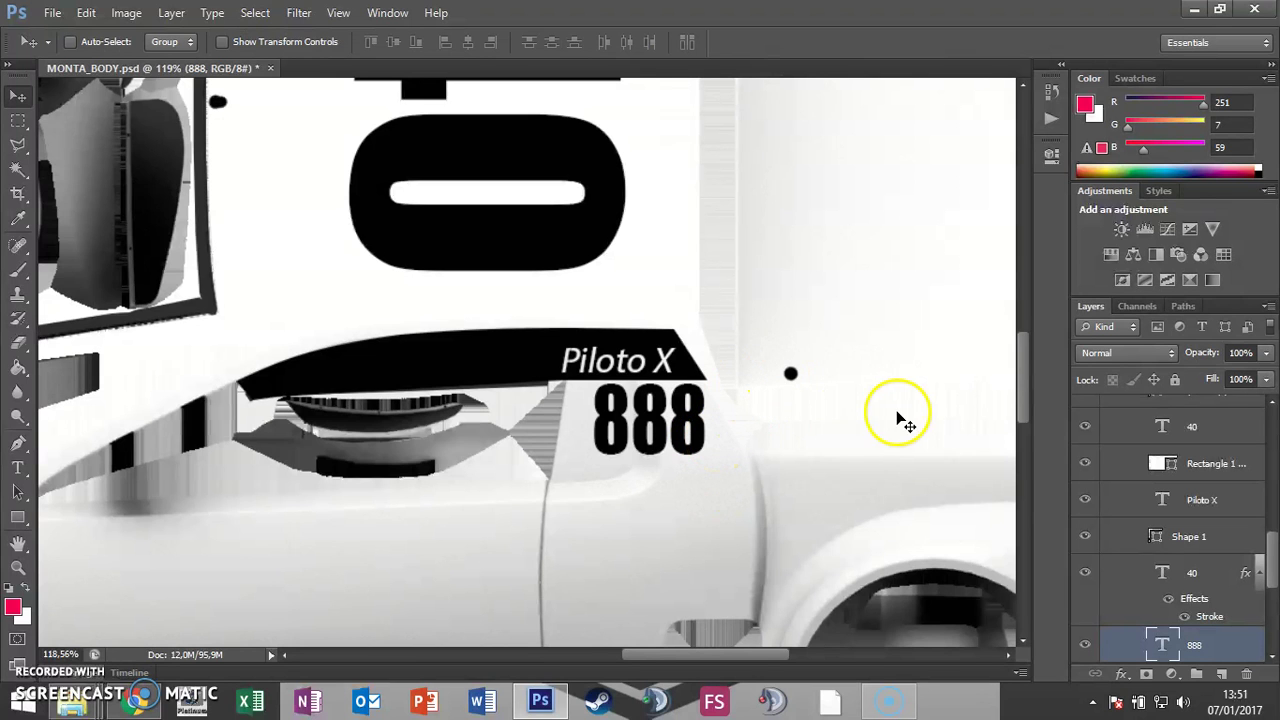
scroll(838, 412, down, 2)
scroll(838, 412, down, 4)
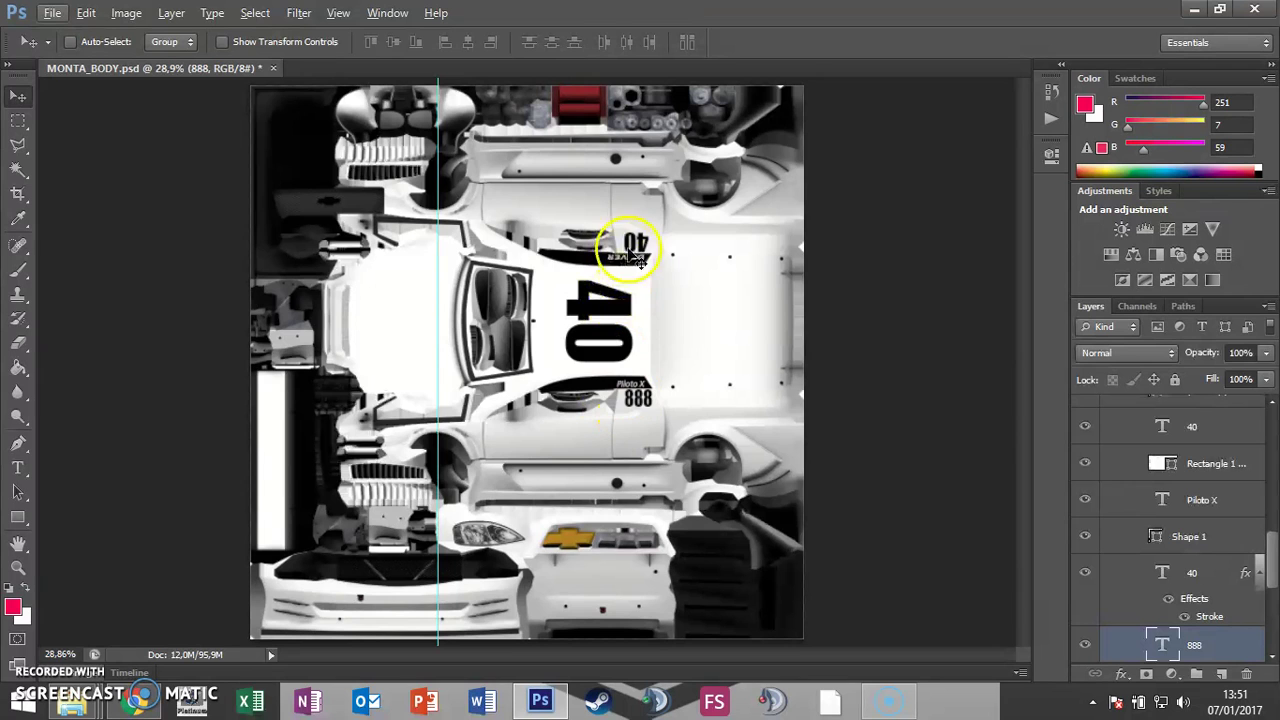
Step: Extend the large vertical 40 number by adding the digits 78742982
click(1200, 572)
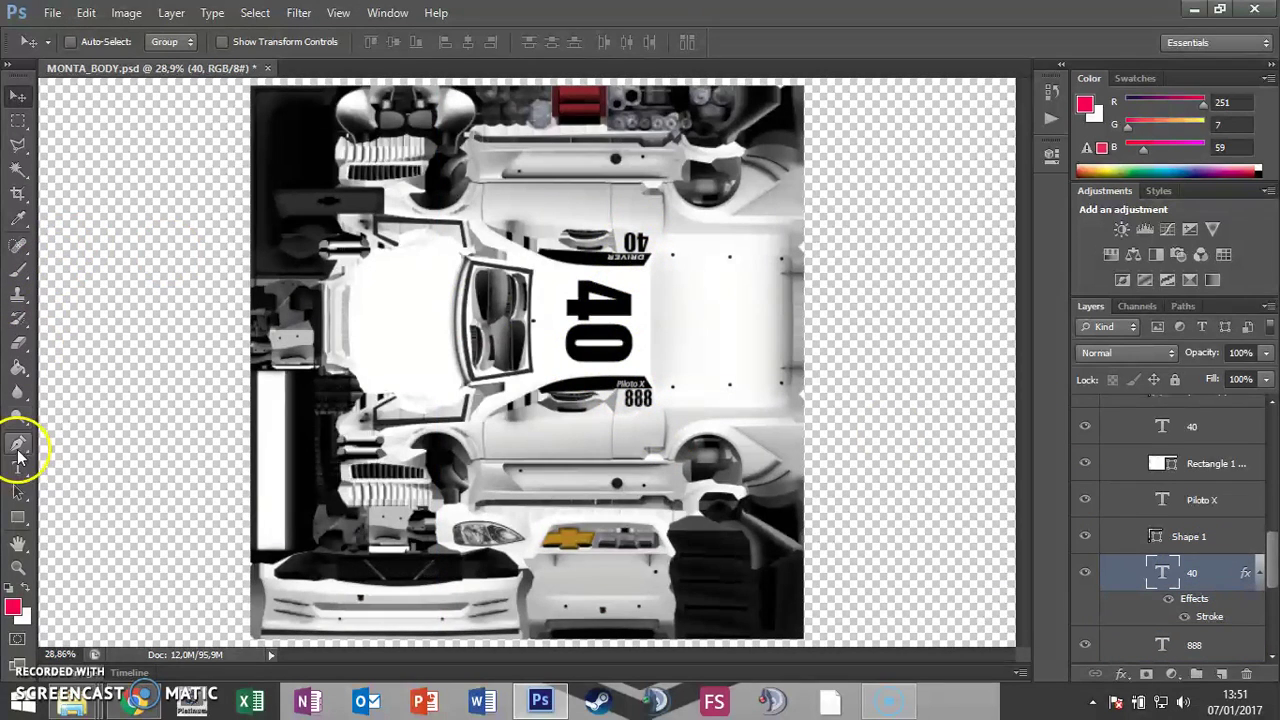
click(18, 467)
click(588, 305)
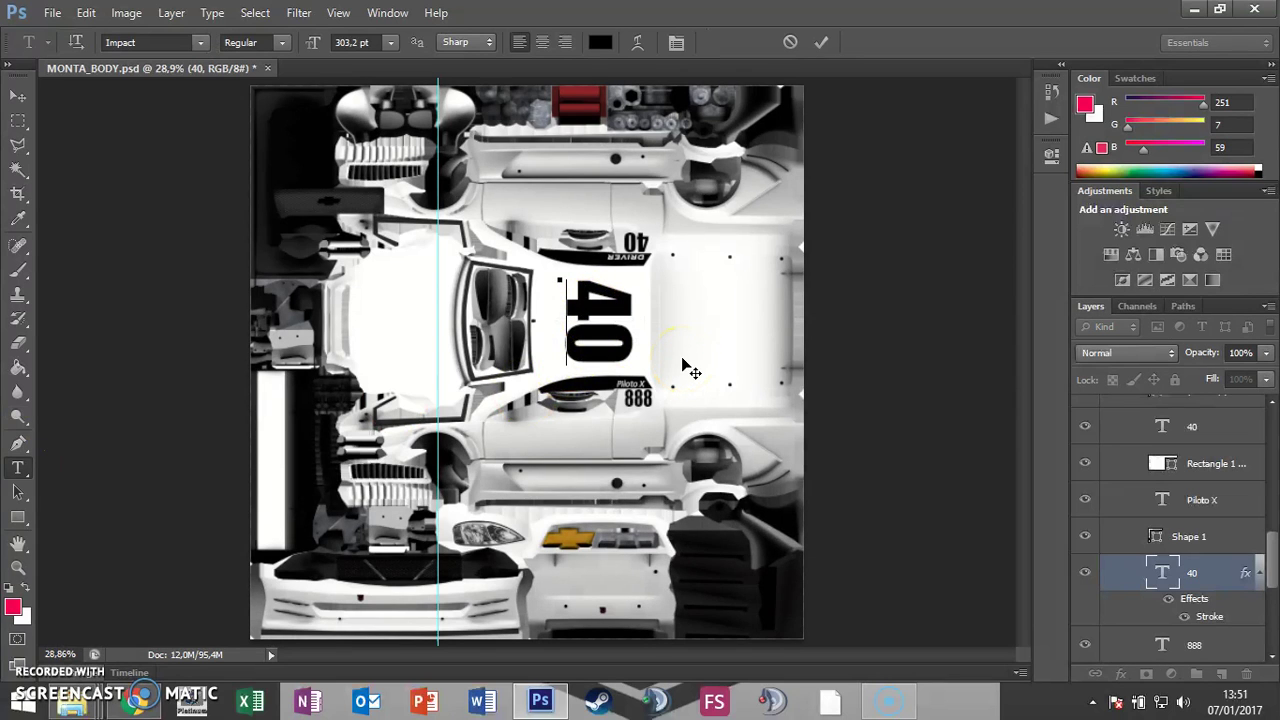
text(78742982)
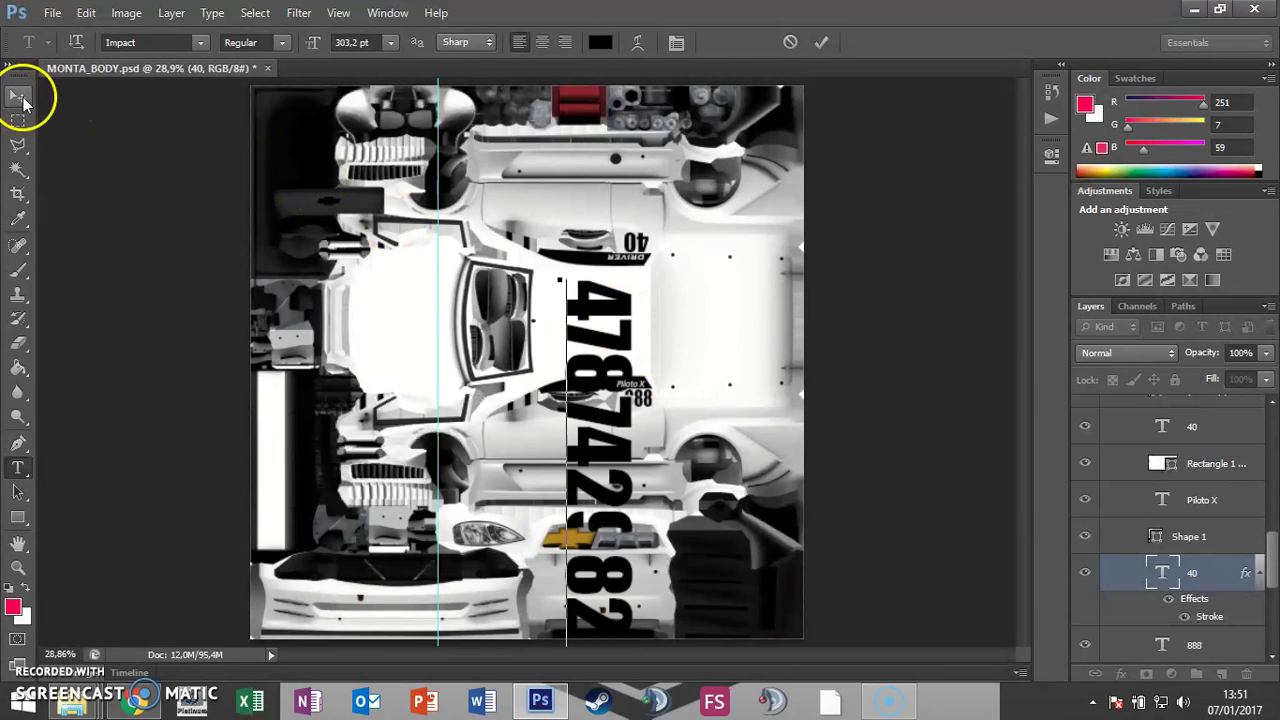
click(19, 97)
Step: Scale the long number down and move it up between the 40 and 888 plates
key(ctrl+t)
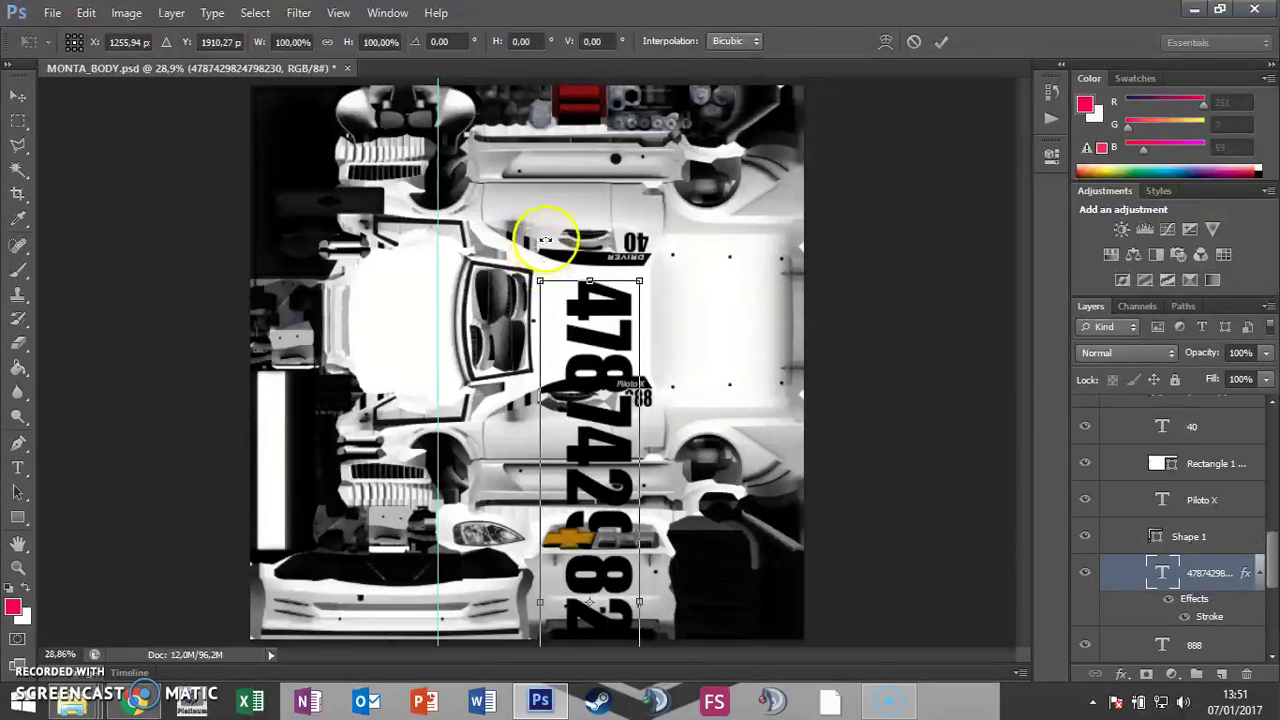
drag(638, 280, 617, 210)
drag(650, 138, 623, 380)
drag(591, 434, 613, 320)
key(Return)
click(683, 372)
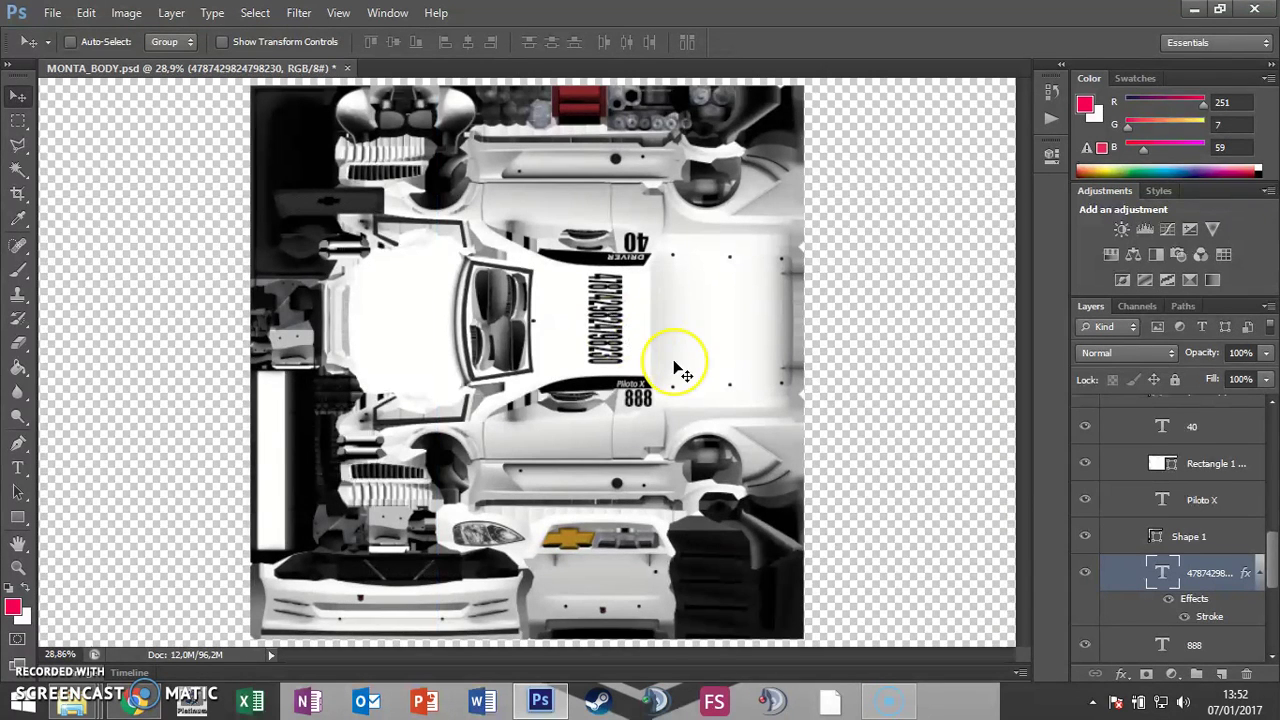
Step: Compare the blue and yellow Base_ colour layers, leaving blue visible and yellow hidden
click(1170, 515)
drag(1268, 540, 1262, 594)
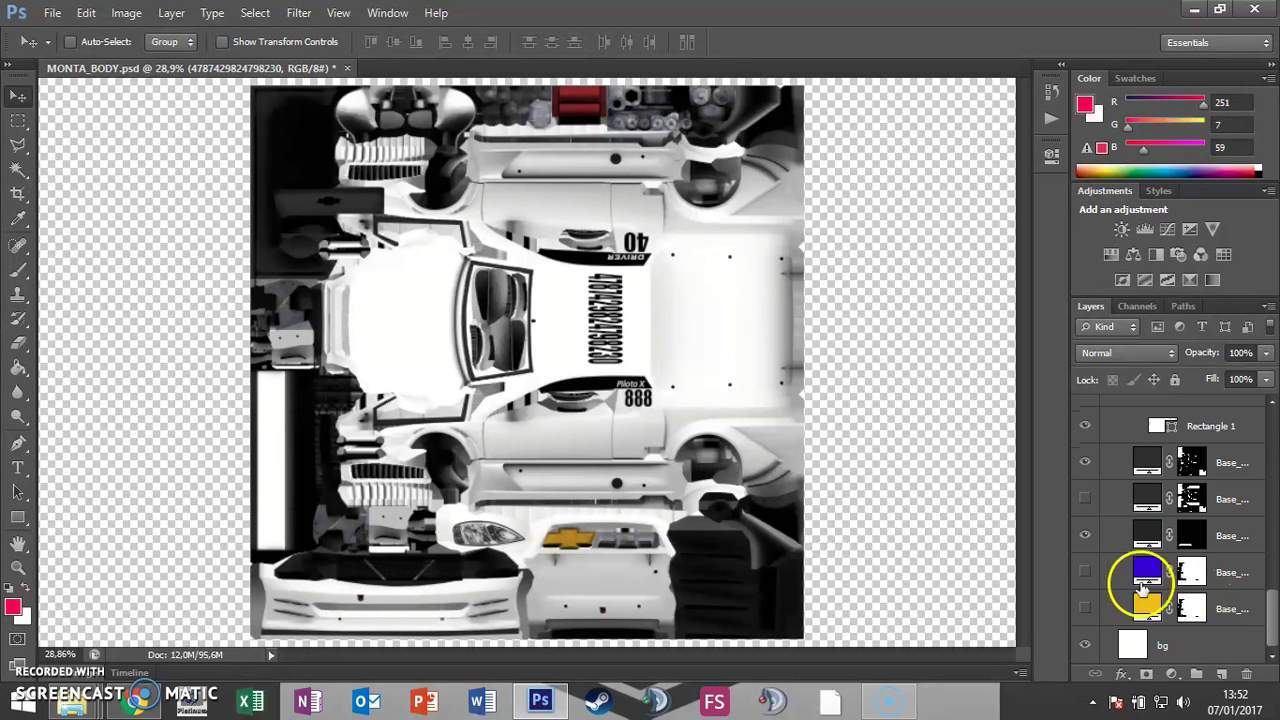
click(1085, 573)
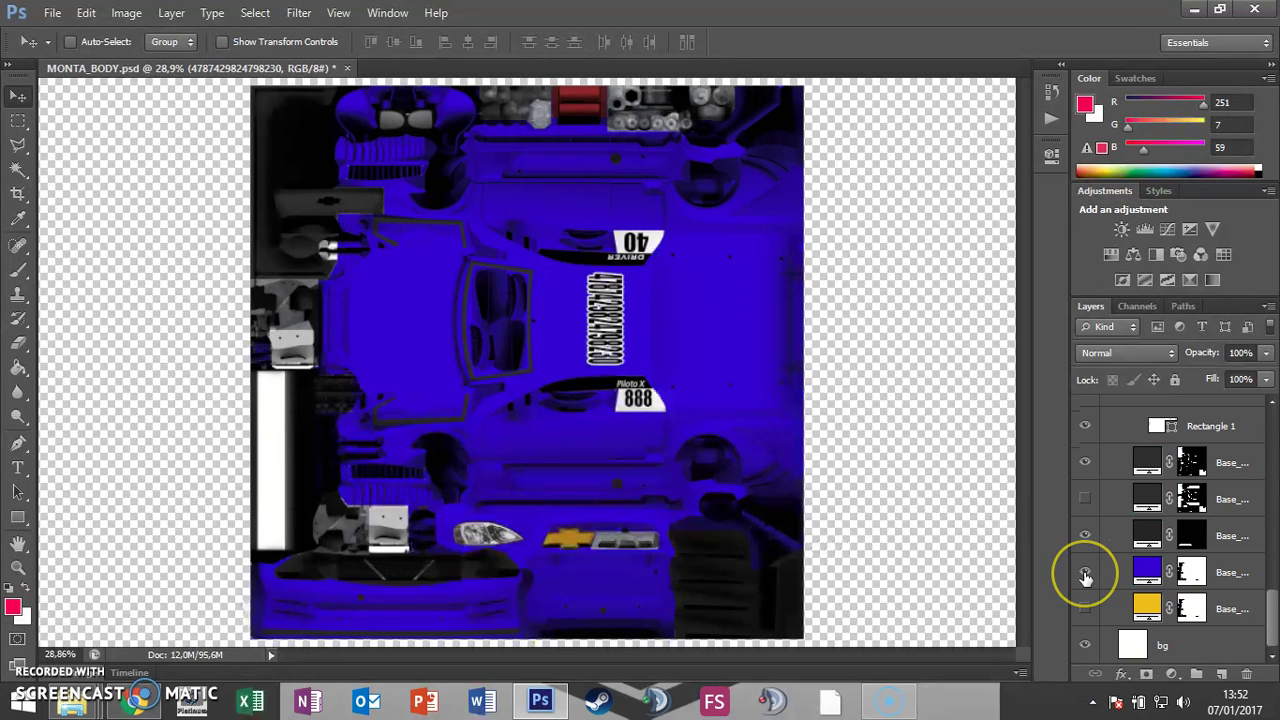
click(1086, 578)
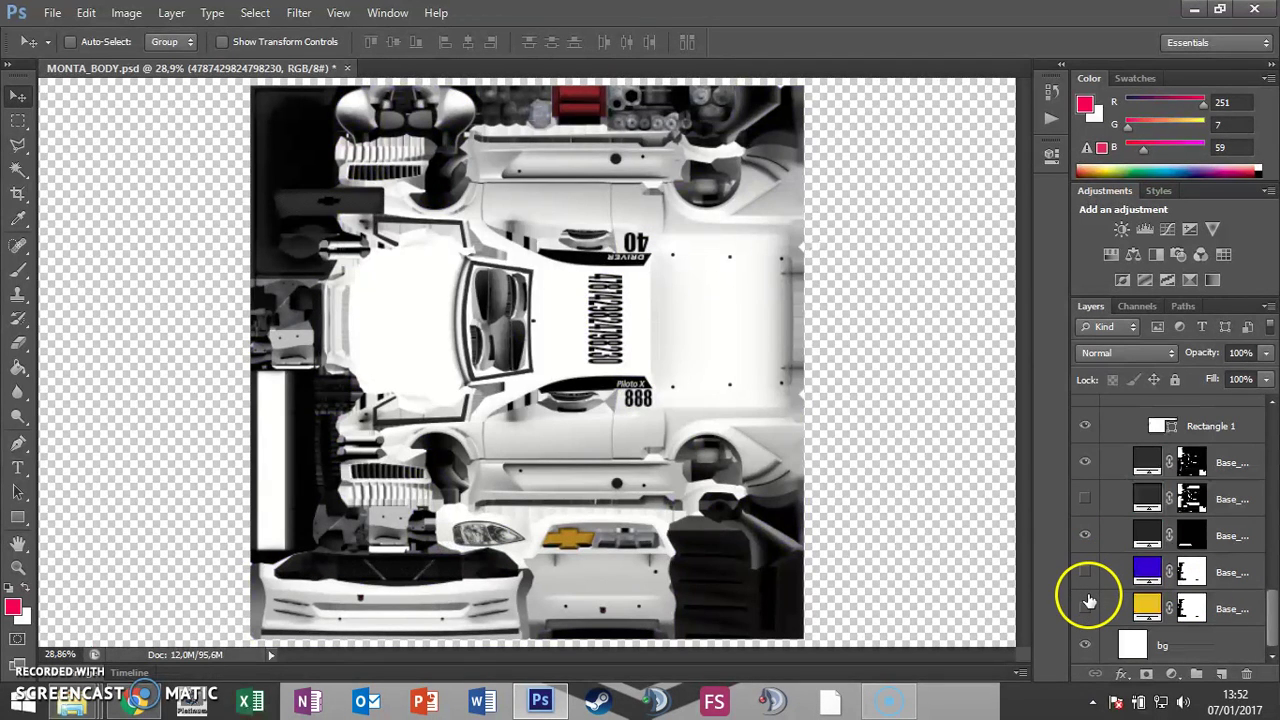
click(1087, 608)
click(1087, 608)
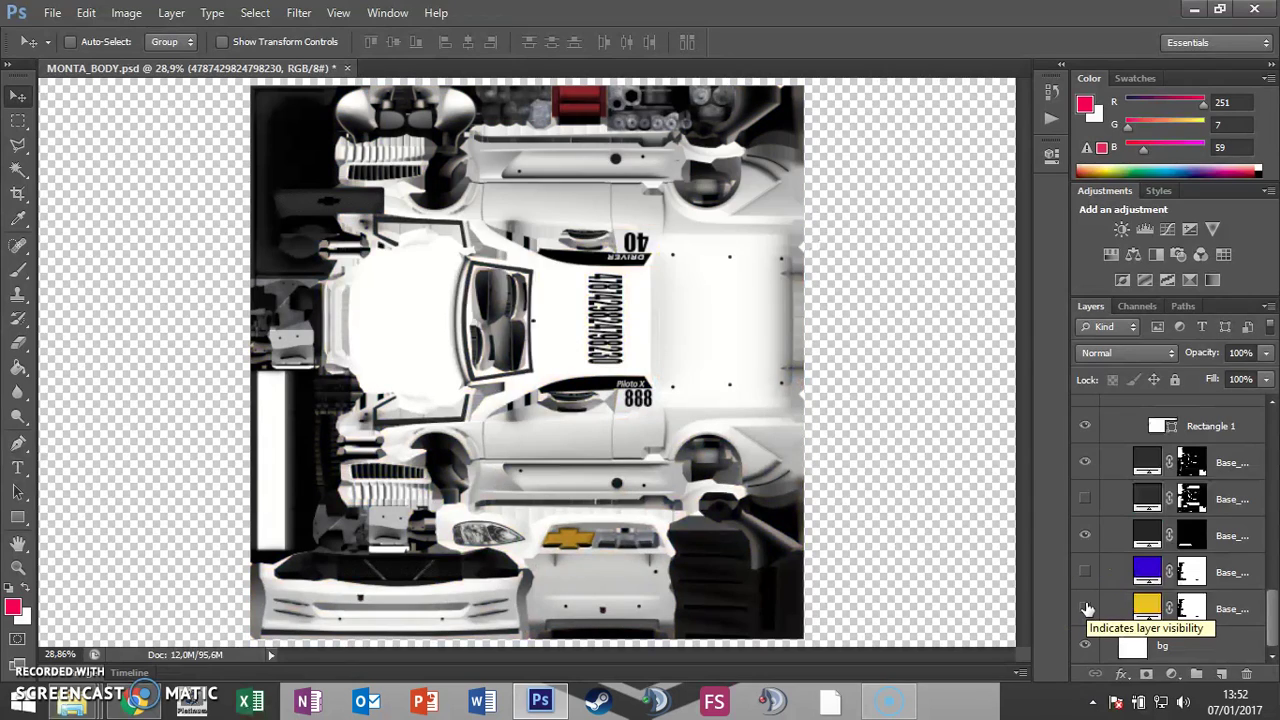
click(1086, 574)
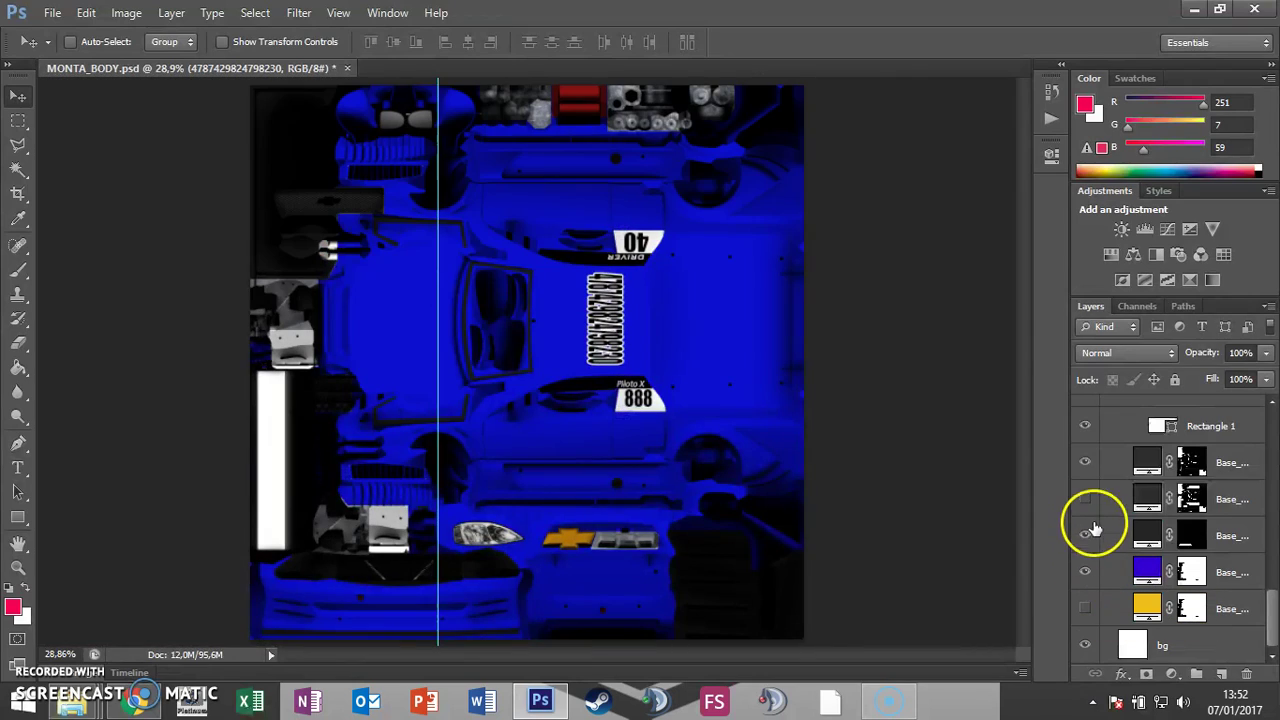
click(1086, 574)
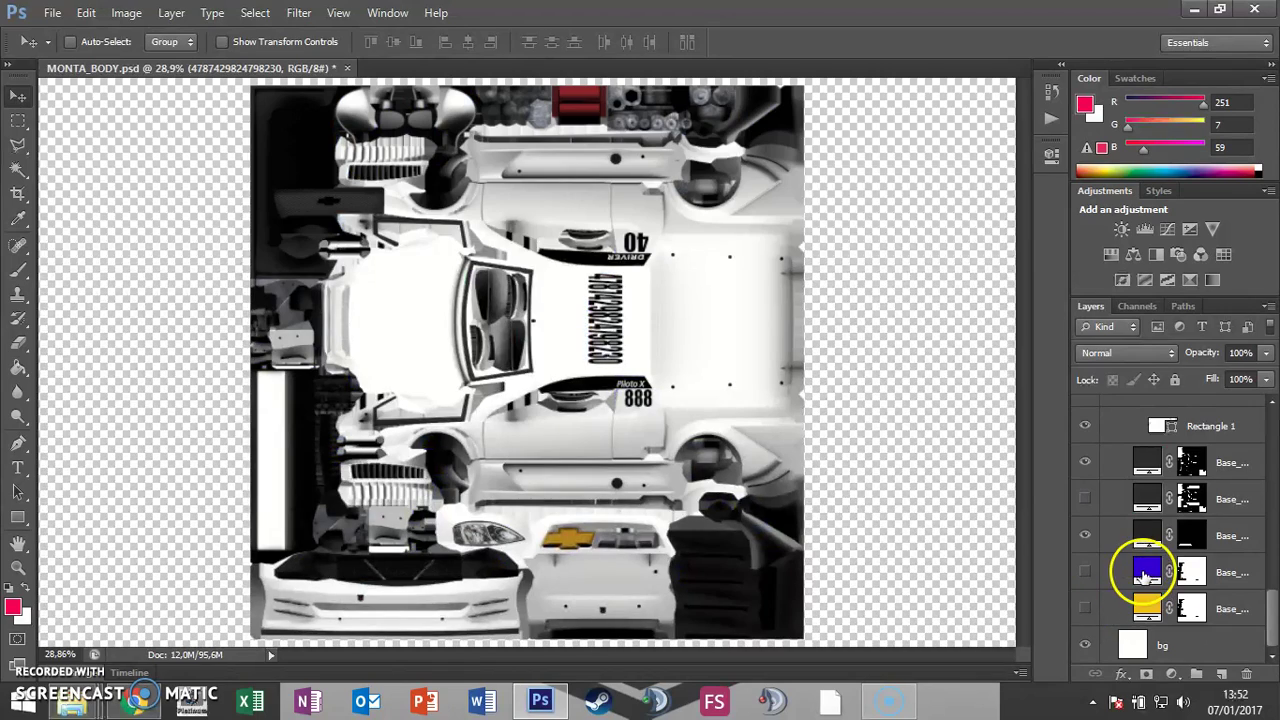
click(1086, 574)
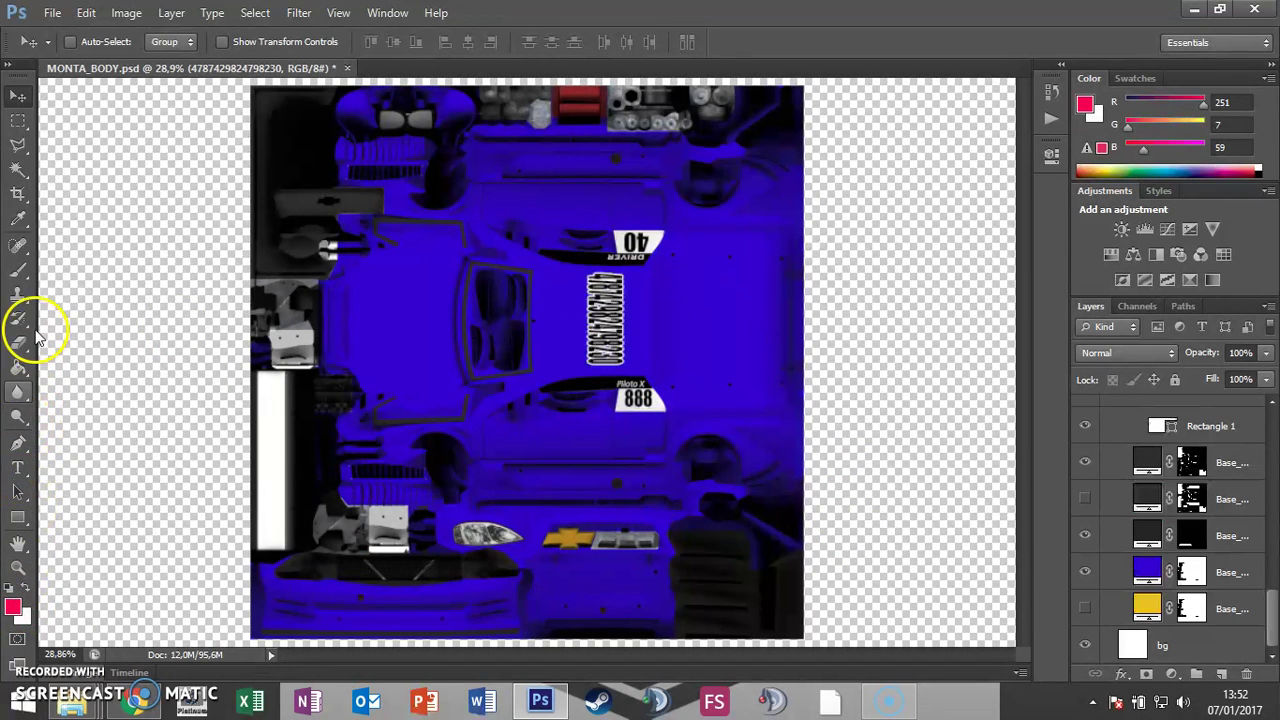
Step: Rasterize the blue Base_colour fill and brush red freehand loops across the car body
click(20, 268)
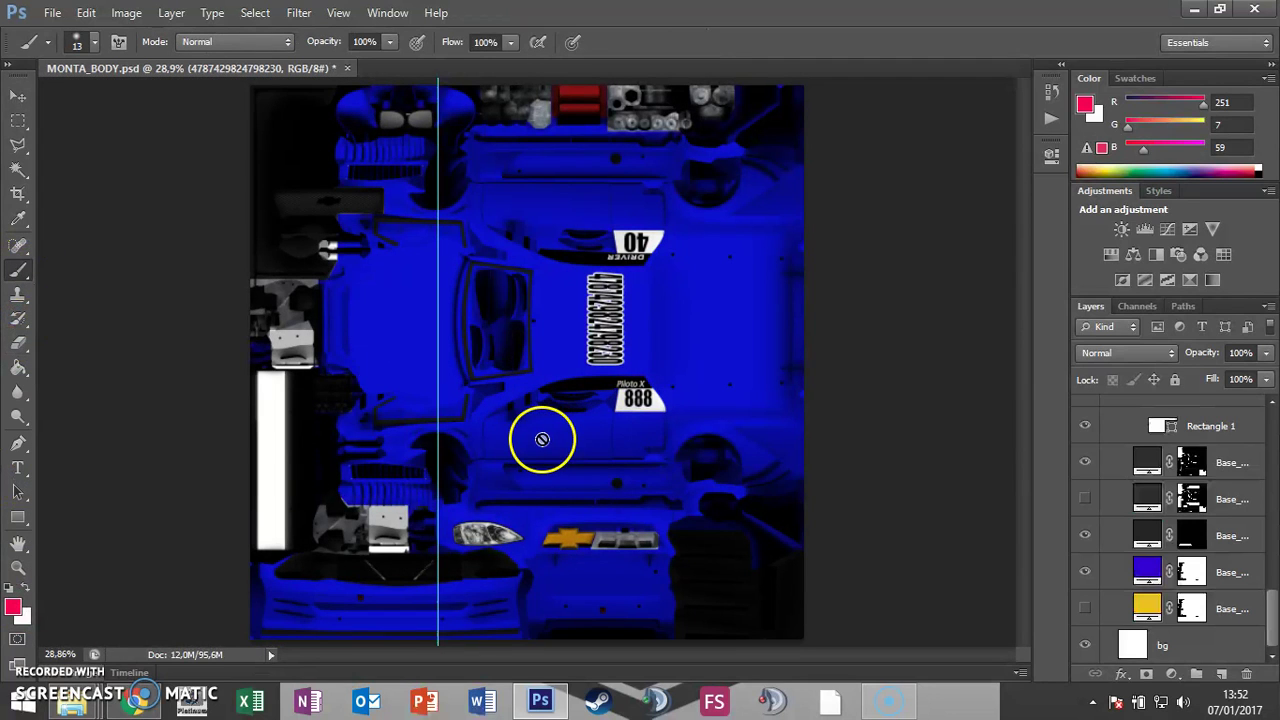
click(1086, 573)
click(1111, 574)
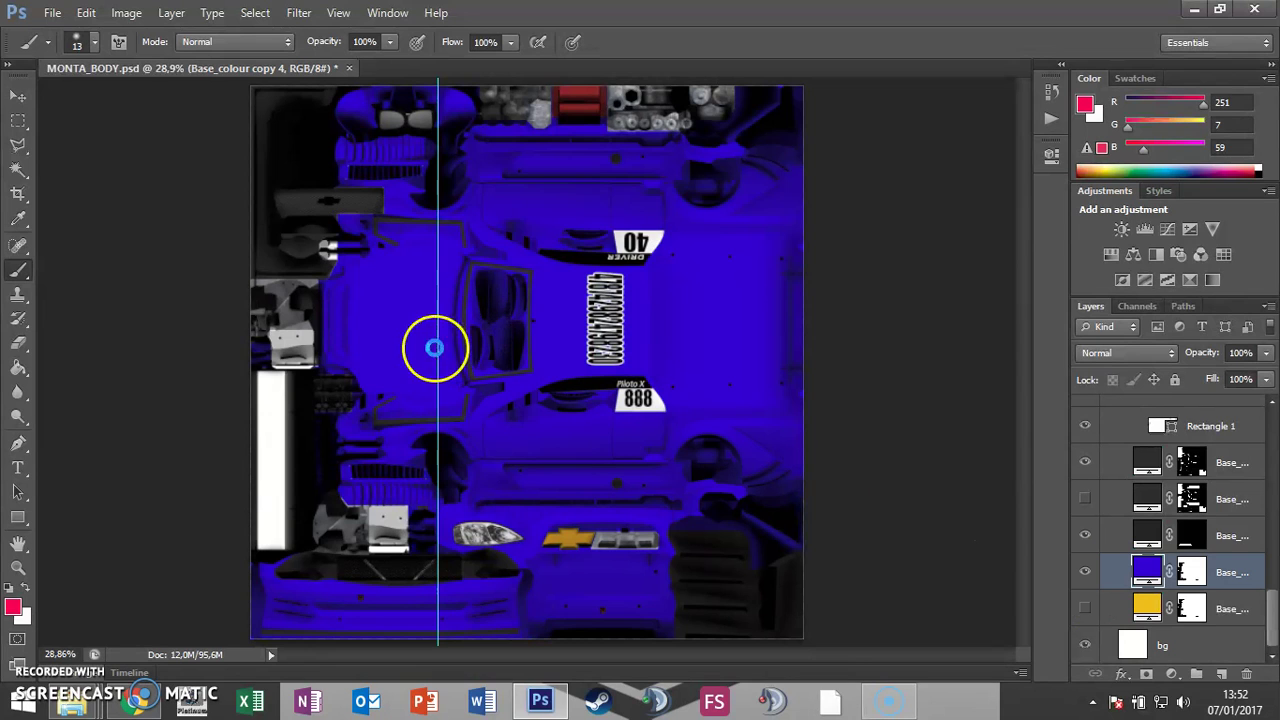
click(434, 346)
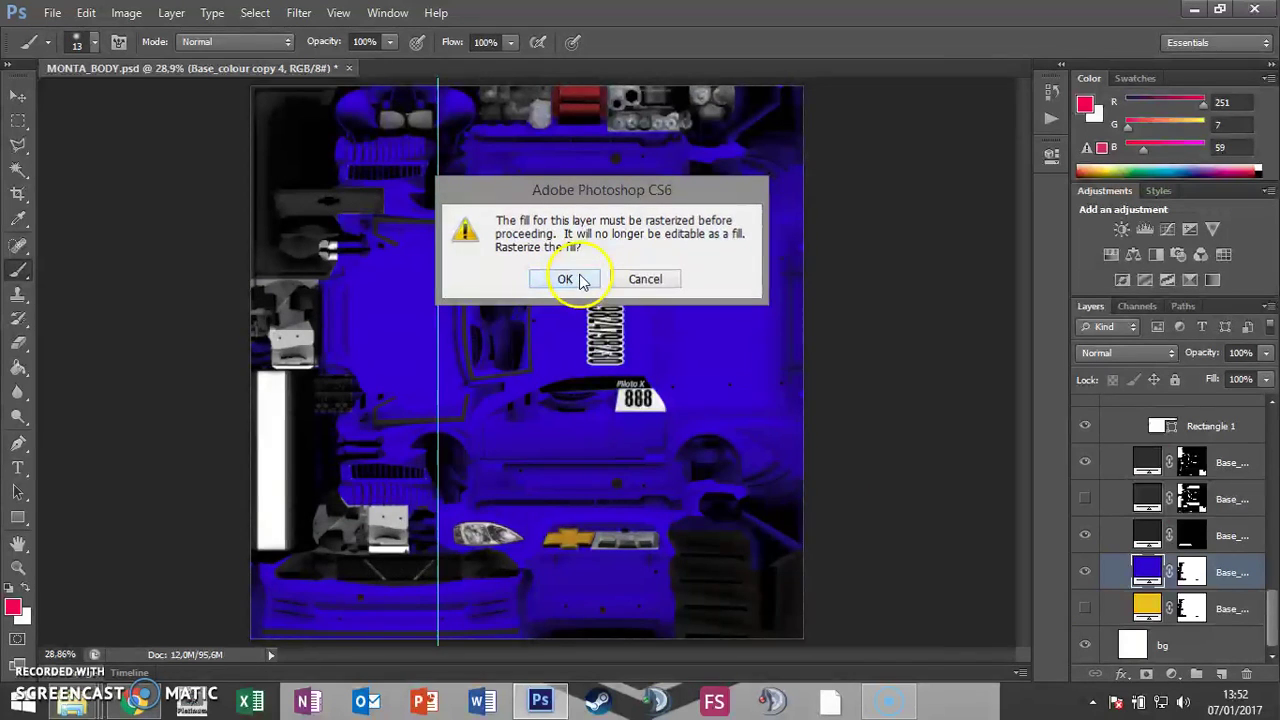
click(565, 279)
mouse_move(440, 337)
mouse_down()
mouse_move(437, 298)
mouse_move(431, 350)
mouse_move(483, 292)
mouse_move(521, 320)
mouse_move(464, 346)
mouse_move(561, 380)
mouse_move(666, 355)
mouse_move(563, 407)
mouse_move(525, 490)
mouse_move(450, 552)
mouse_move(547, 418)
mouse_move(558, 207)
mouse_move(475, 314)
mouse_move(738, 307)
mouse_move(681, 369)
mouse_up()
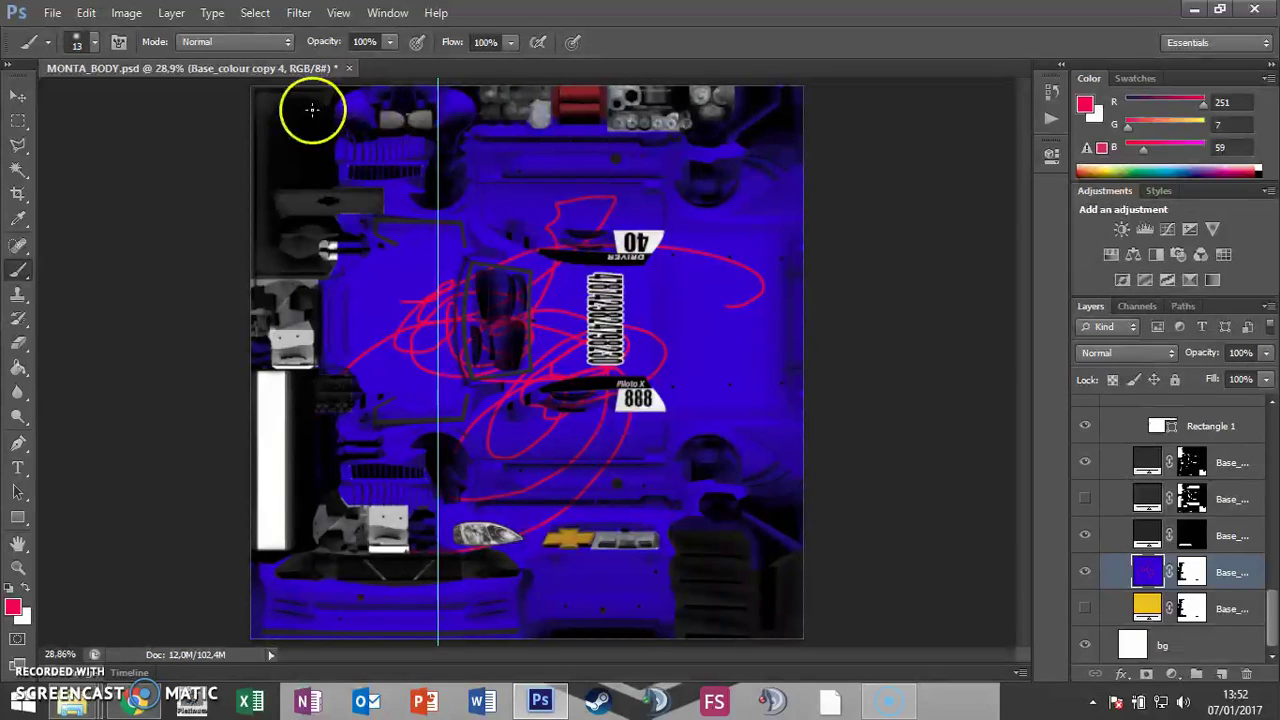
Step: Save the painted skin as pilotox.psd in the Montana templates folder
click(55, 13)
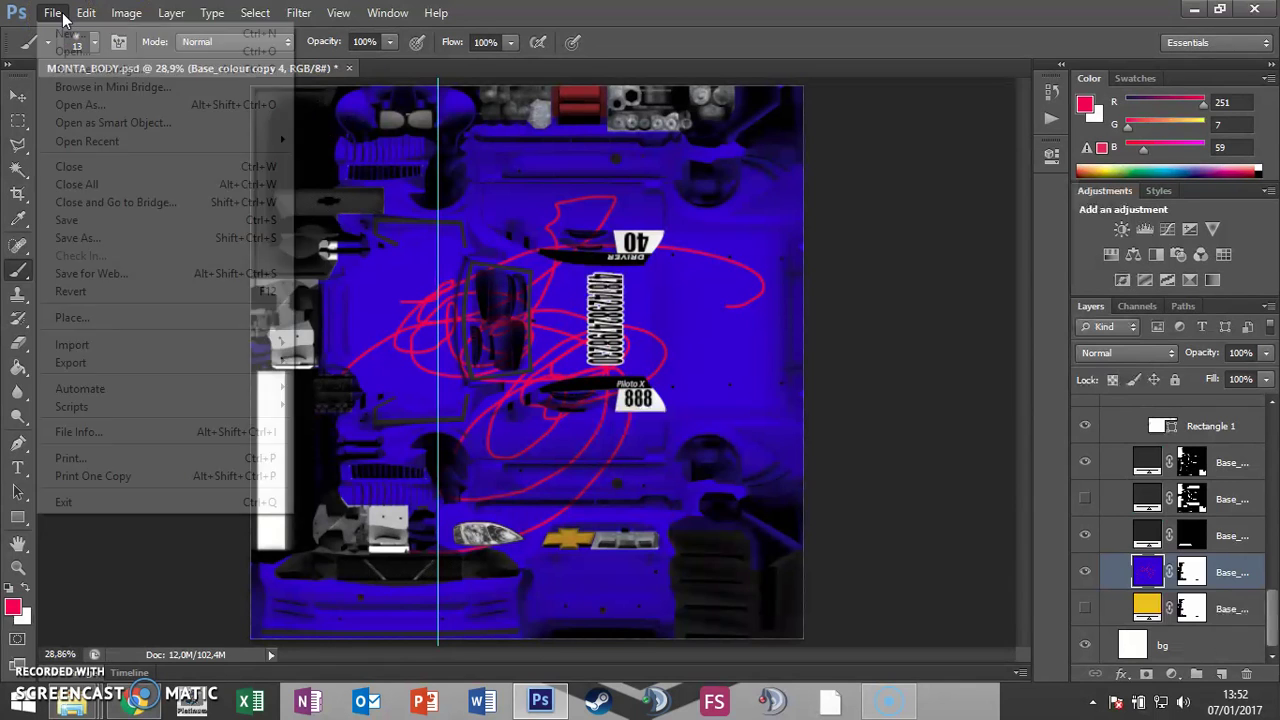
click(123, 237)
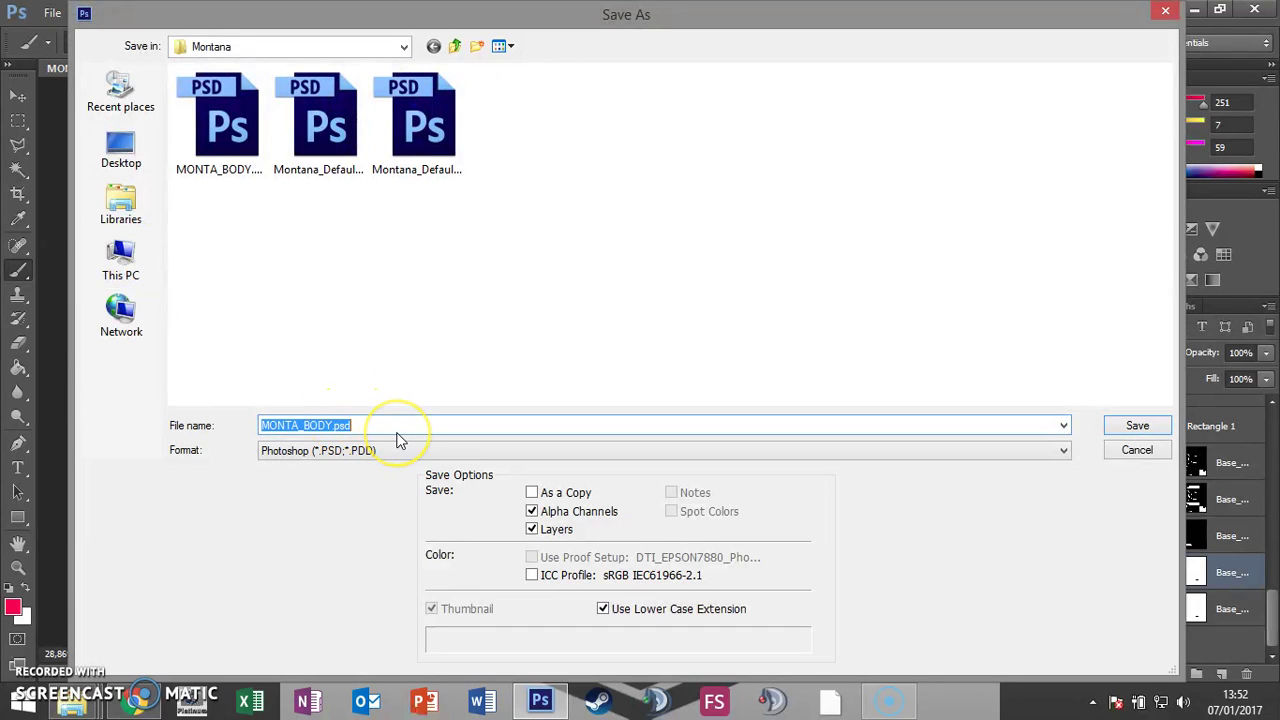
text(pilotox)
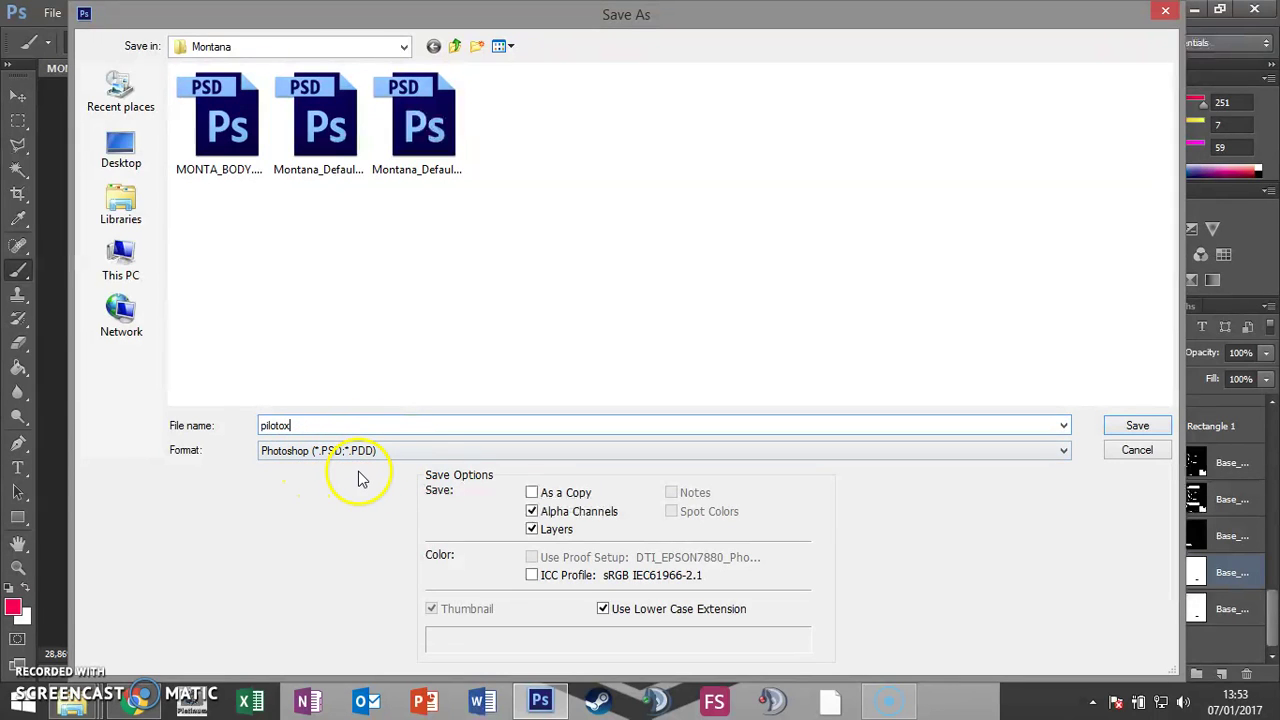
click(1137, 427)
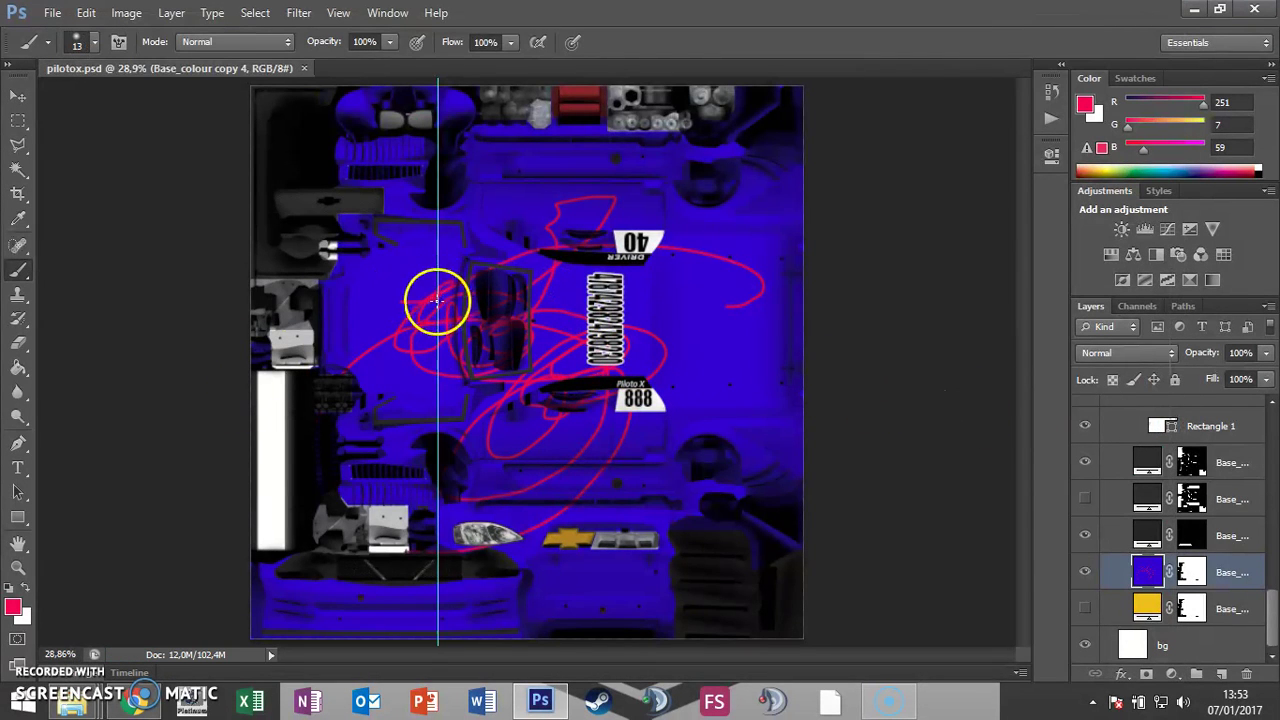
click(52, 13)
Step: Save a copy of the skin as pilotox.dds in D3D/DDS format, accepting the NVIDIA export settings
click(130, 238)
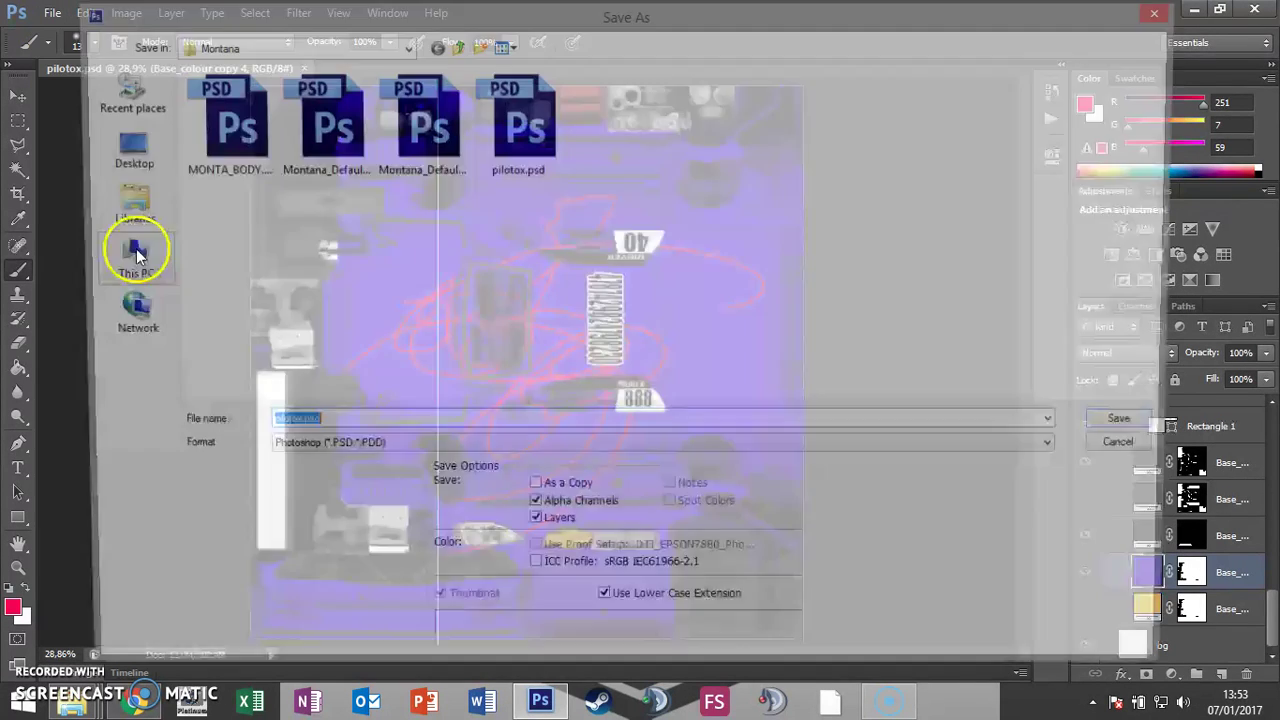
click(423, 451)
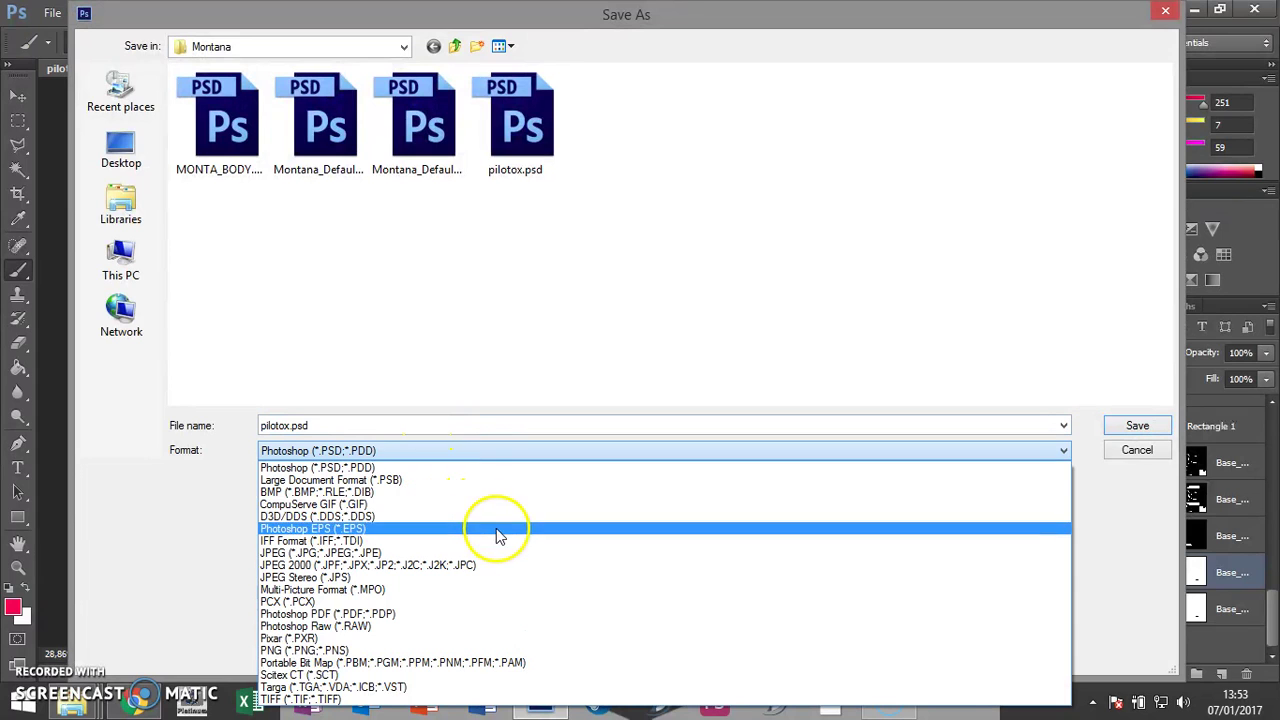
click(365, 516)
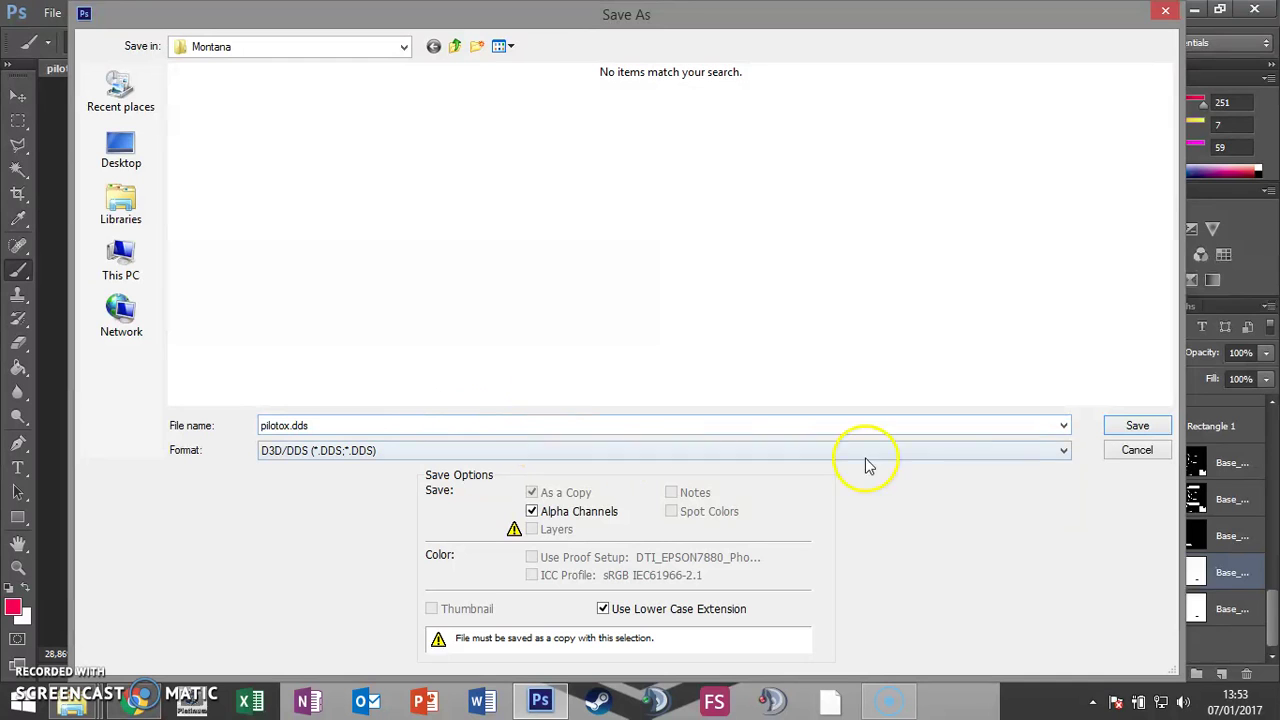
click(1137, 427)
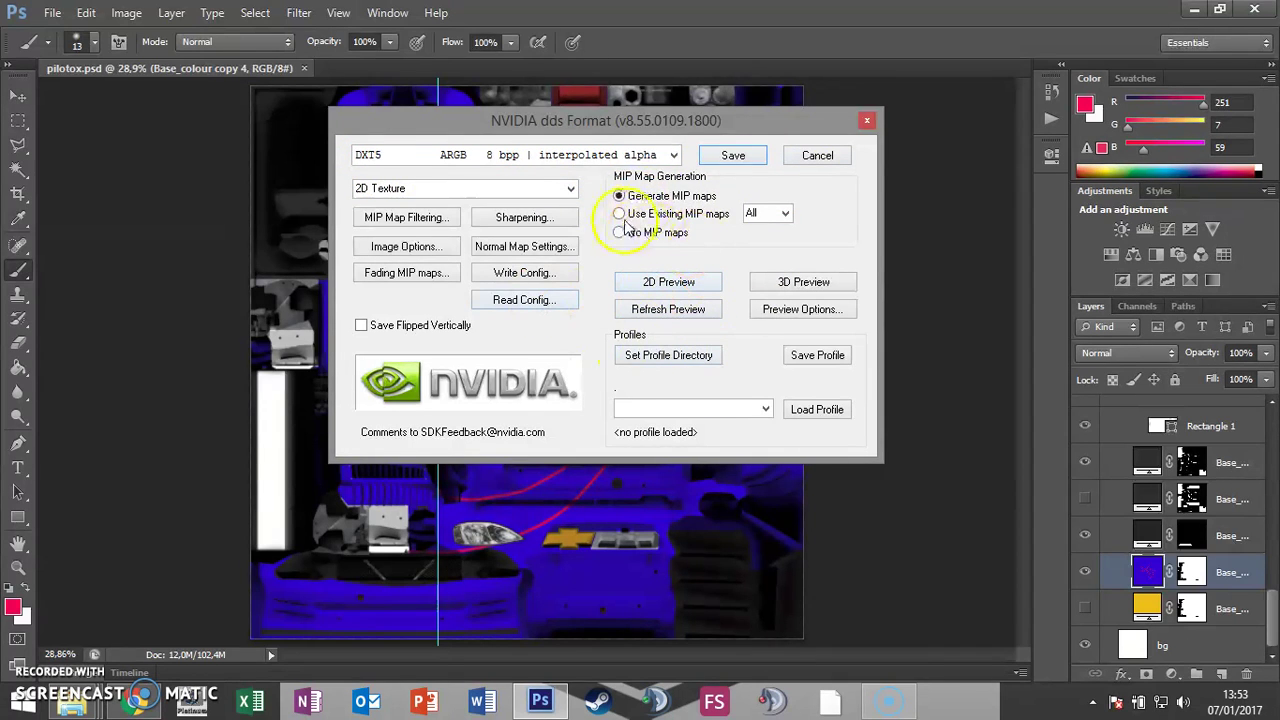
click(734, 156)
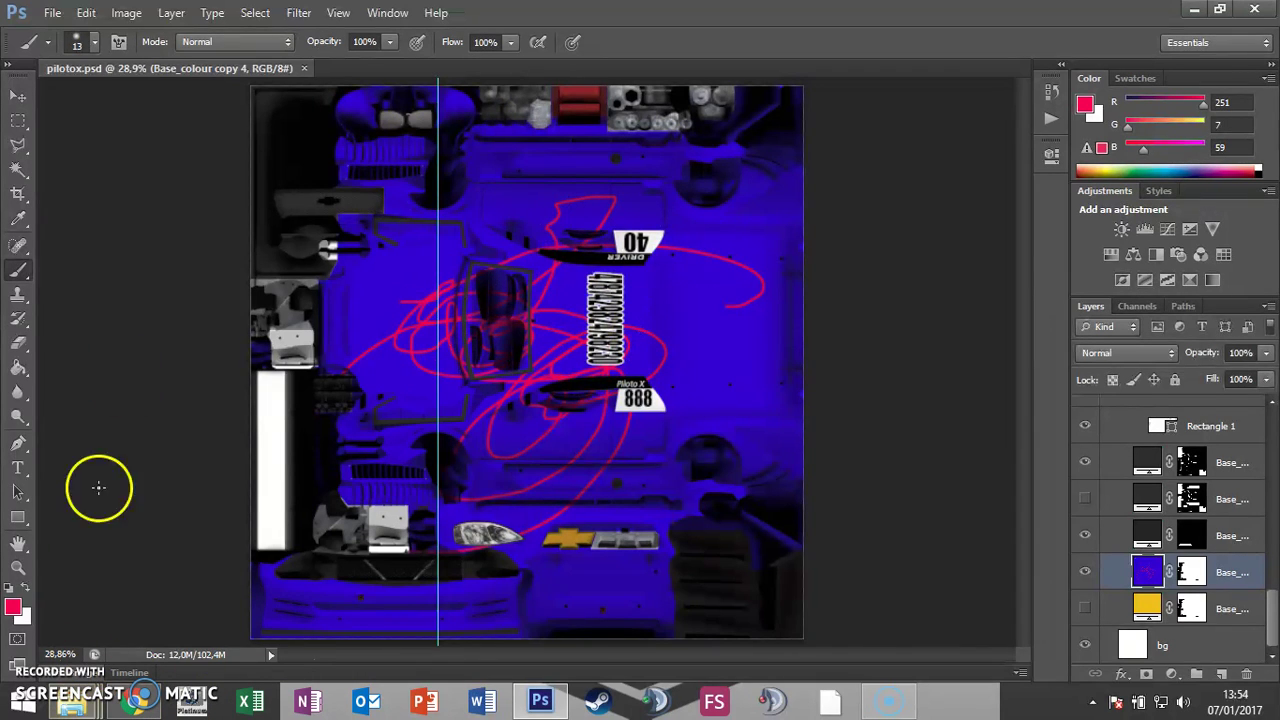
Step: Close pilotox.psd and browse File Explorer through GameData and Vehicles into the Montana folder
click(304, 68)
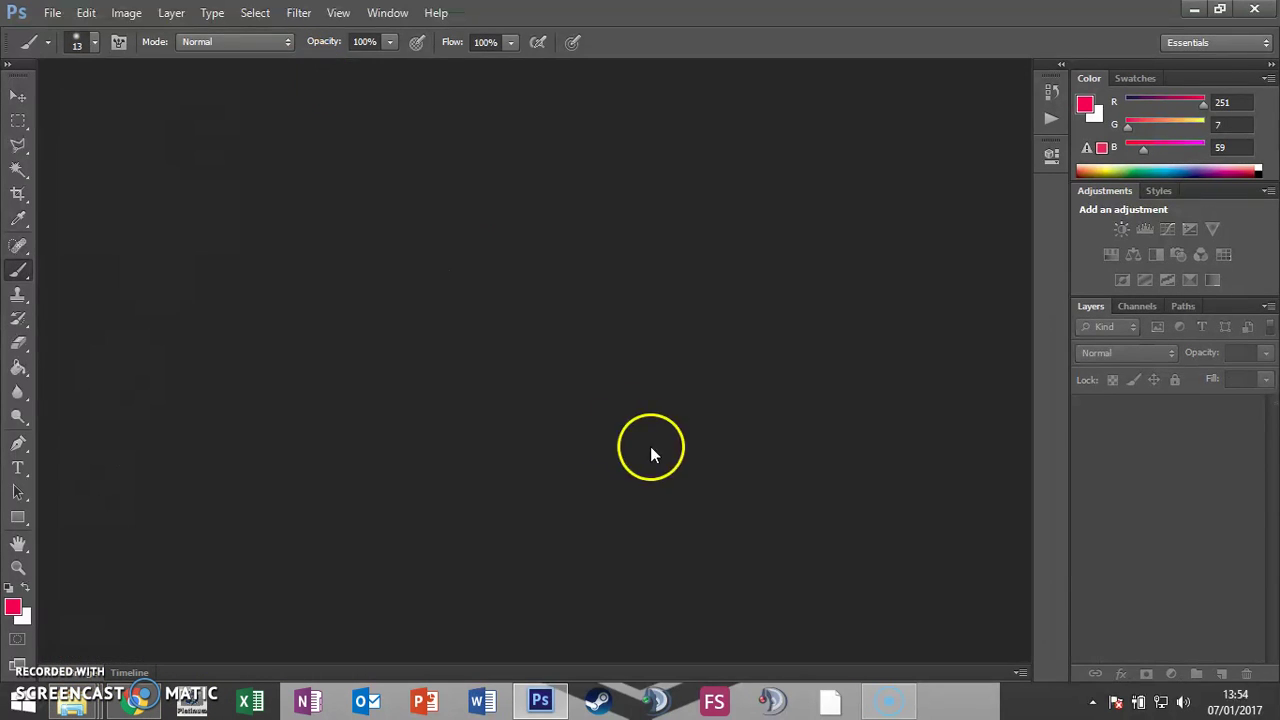
click(78, 706)
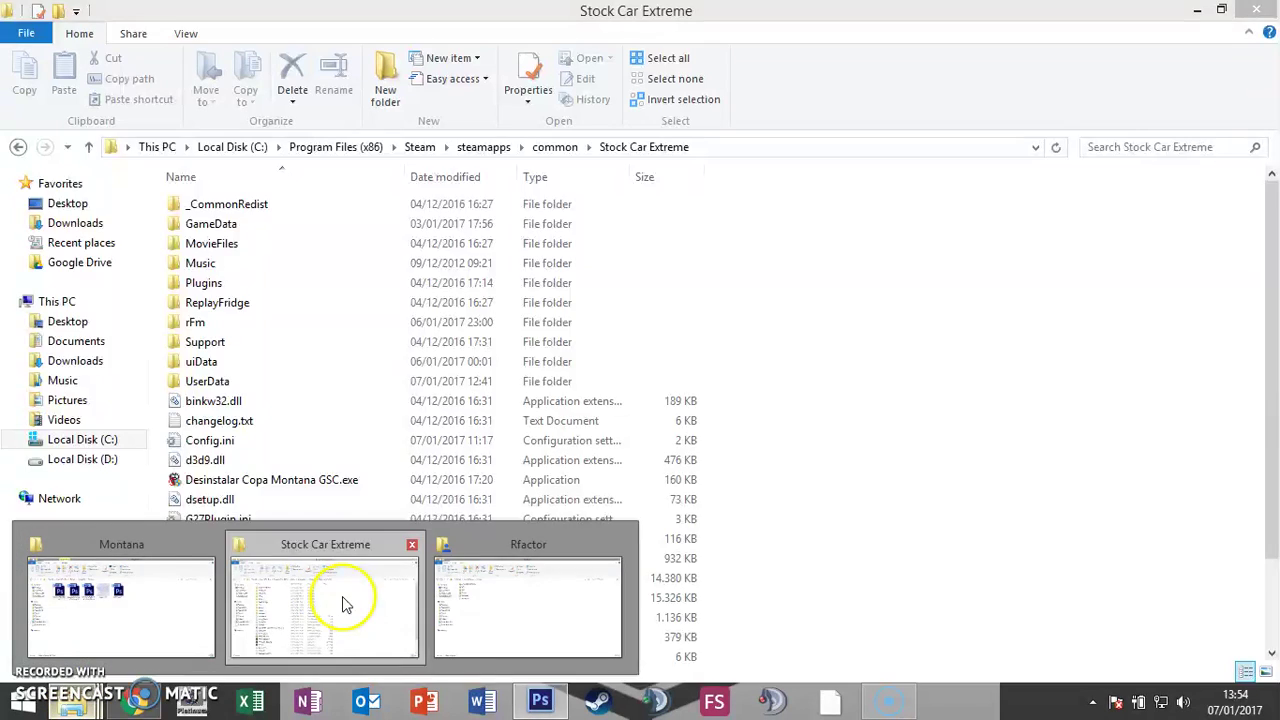
click(340, 600)
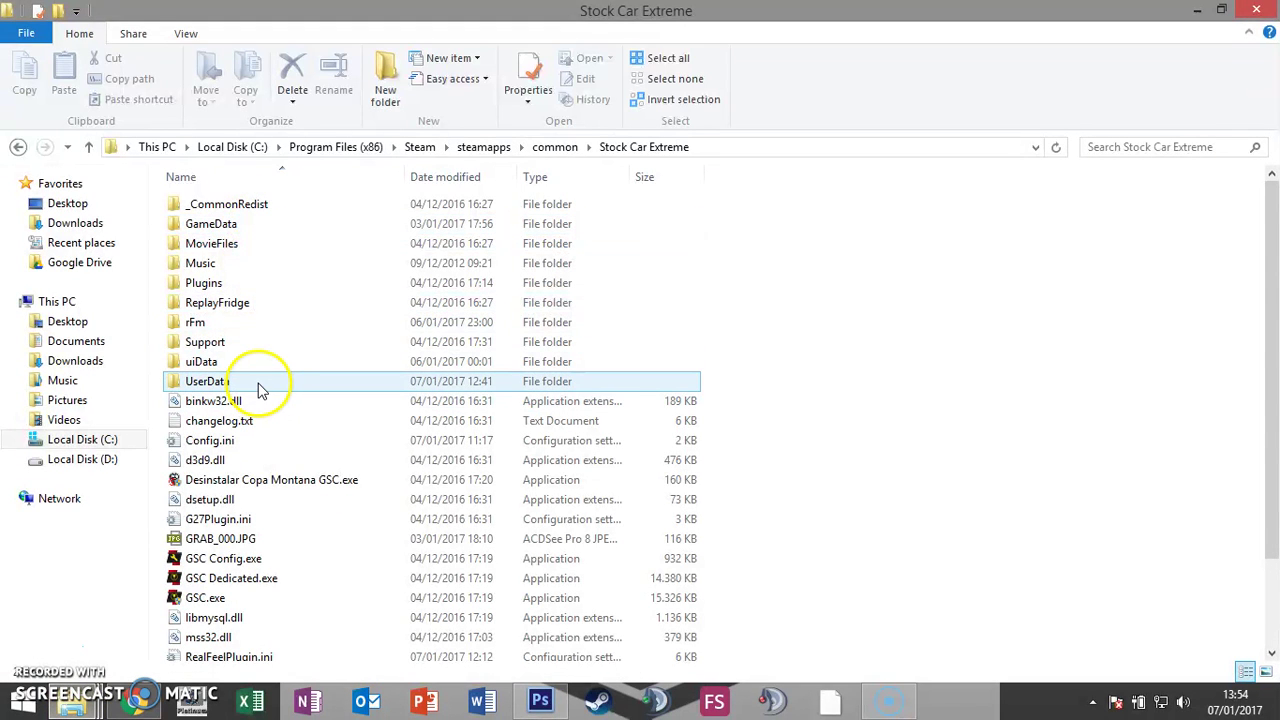
double_click(249, 228)
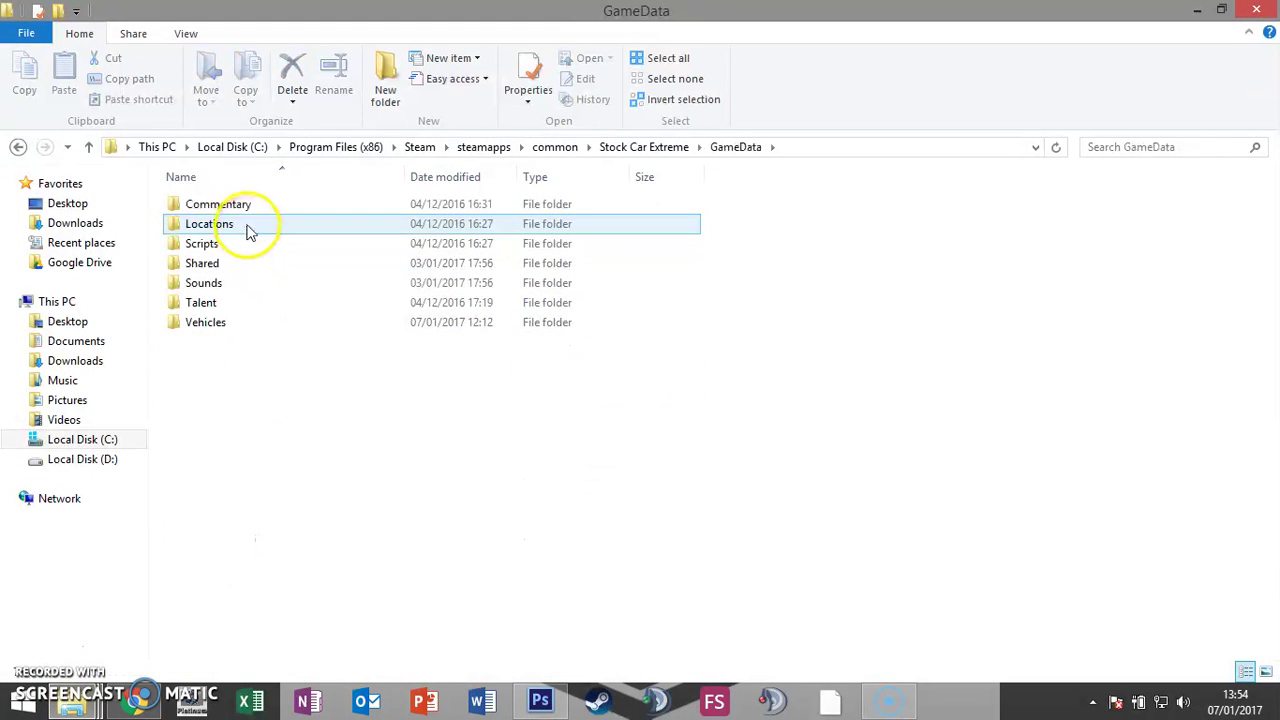
double_click(227, 330)
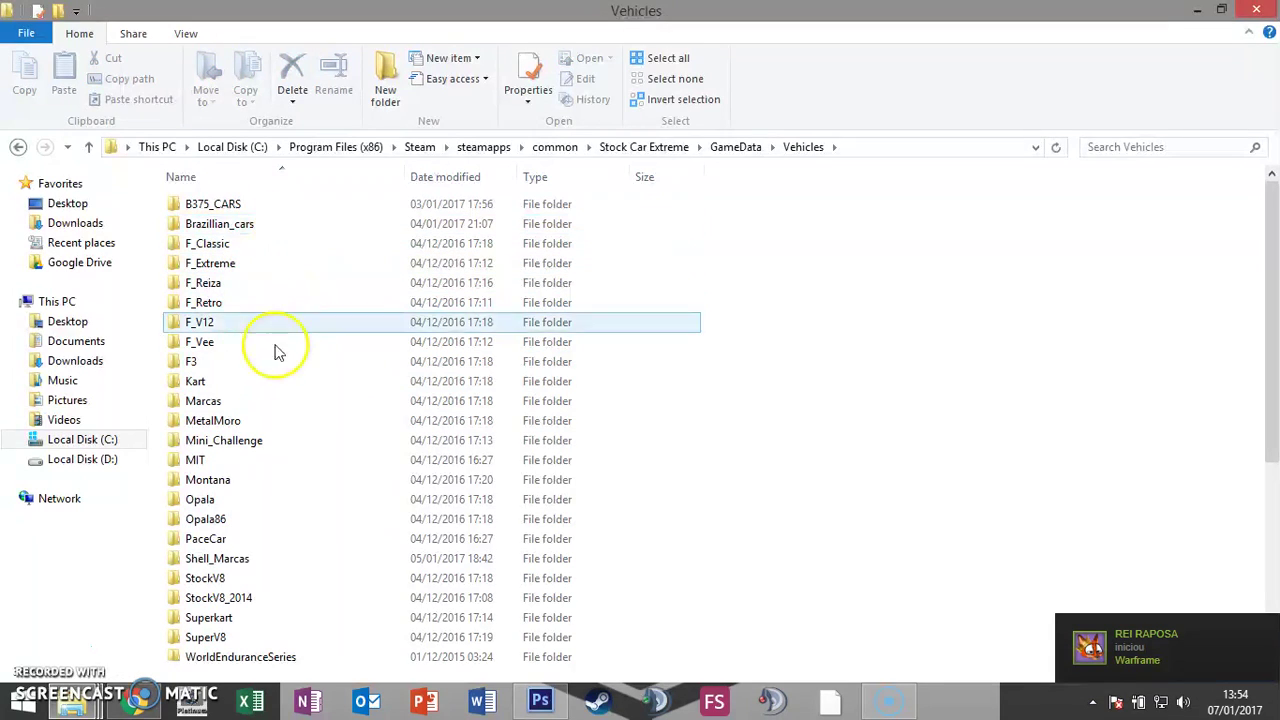
double_click(255, 482)
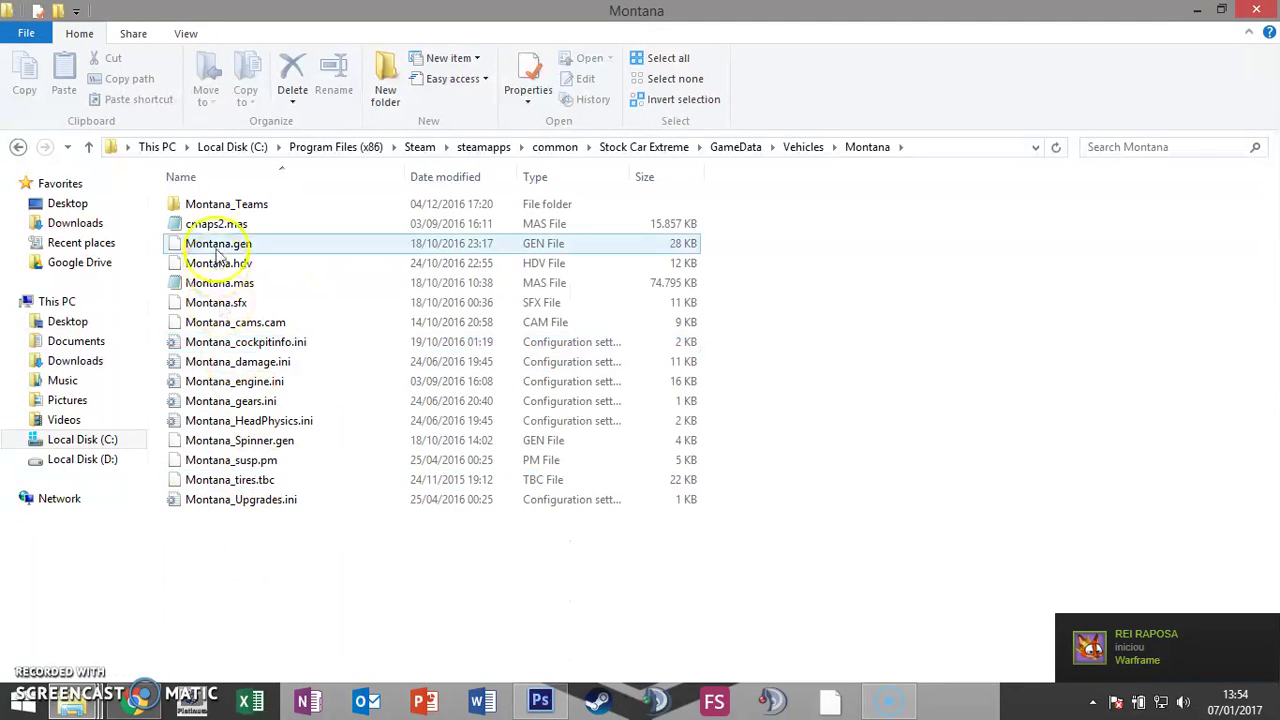
Step: Go into Montana_Teams > TeamMontana05 and drag Montana_82.dds onto Photoshop
click(243, 208)
double_click(243, 208)
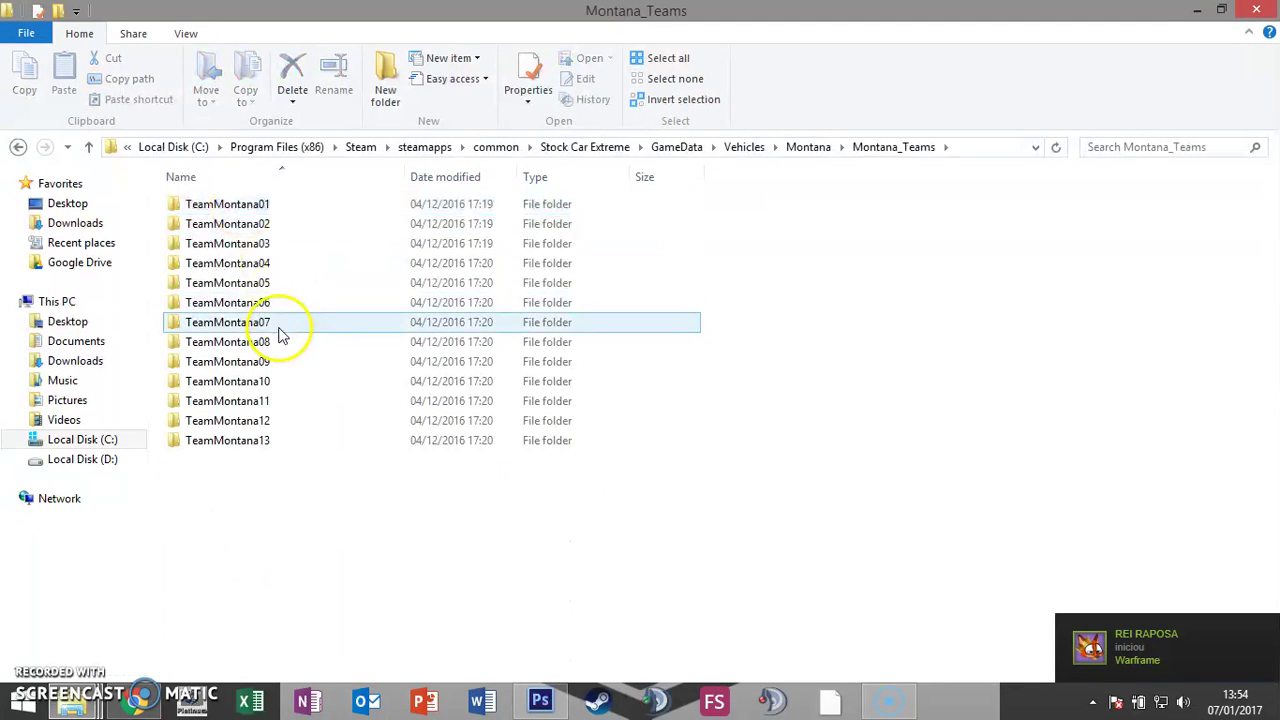
double_click(252, 286)
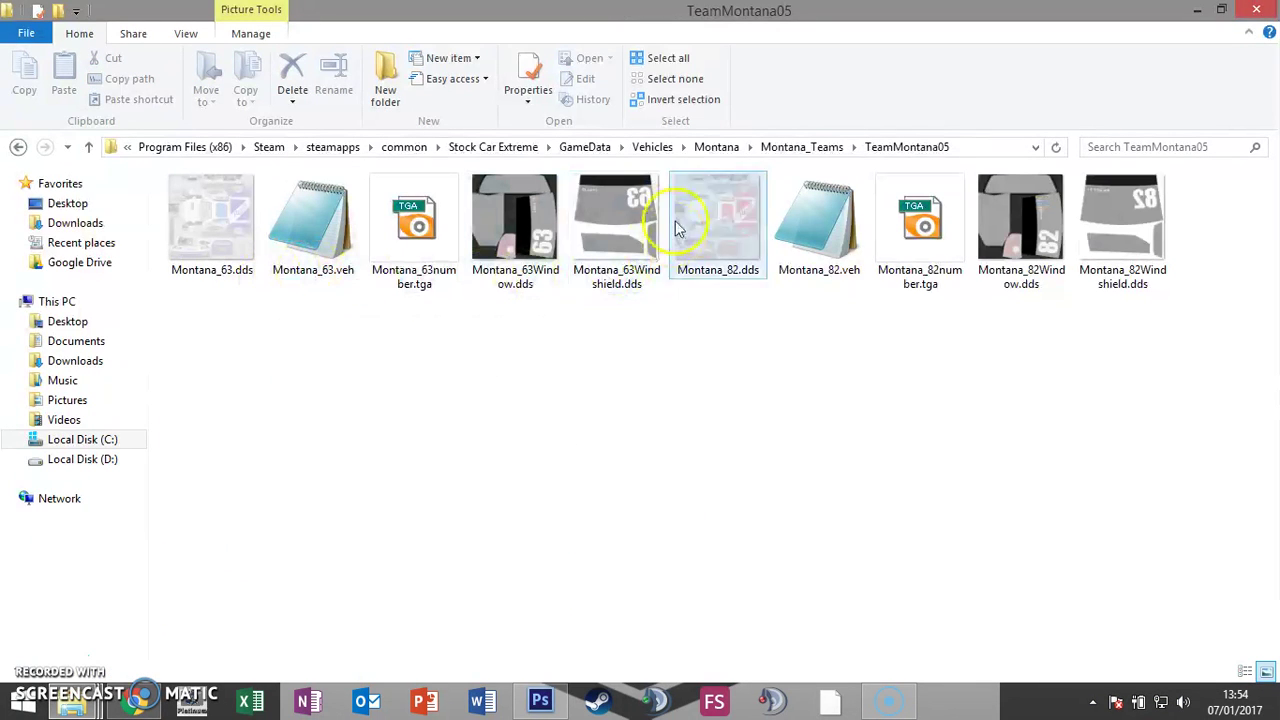
drag(720, 233, 501, 405)
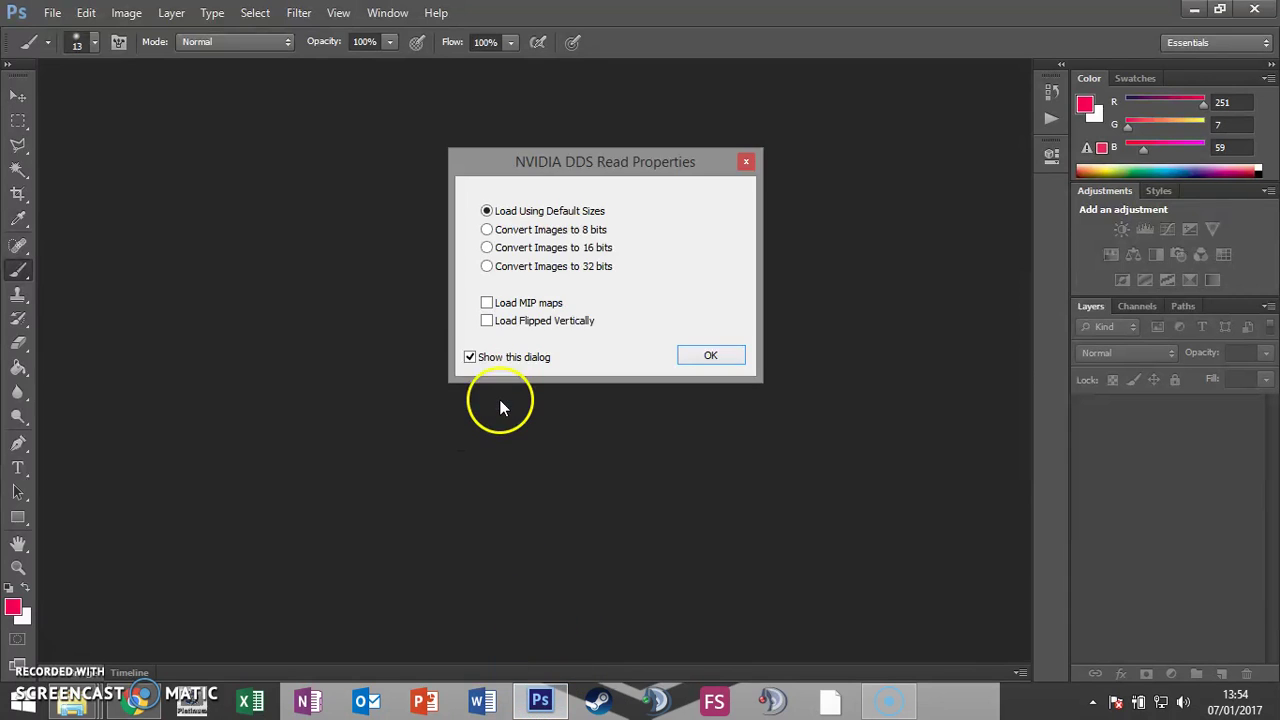
Step: Load Montana_82.dds with default DDS read options and sample the car body's light colour
click(706, 360)
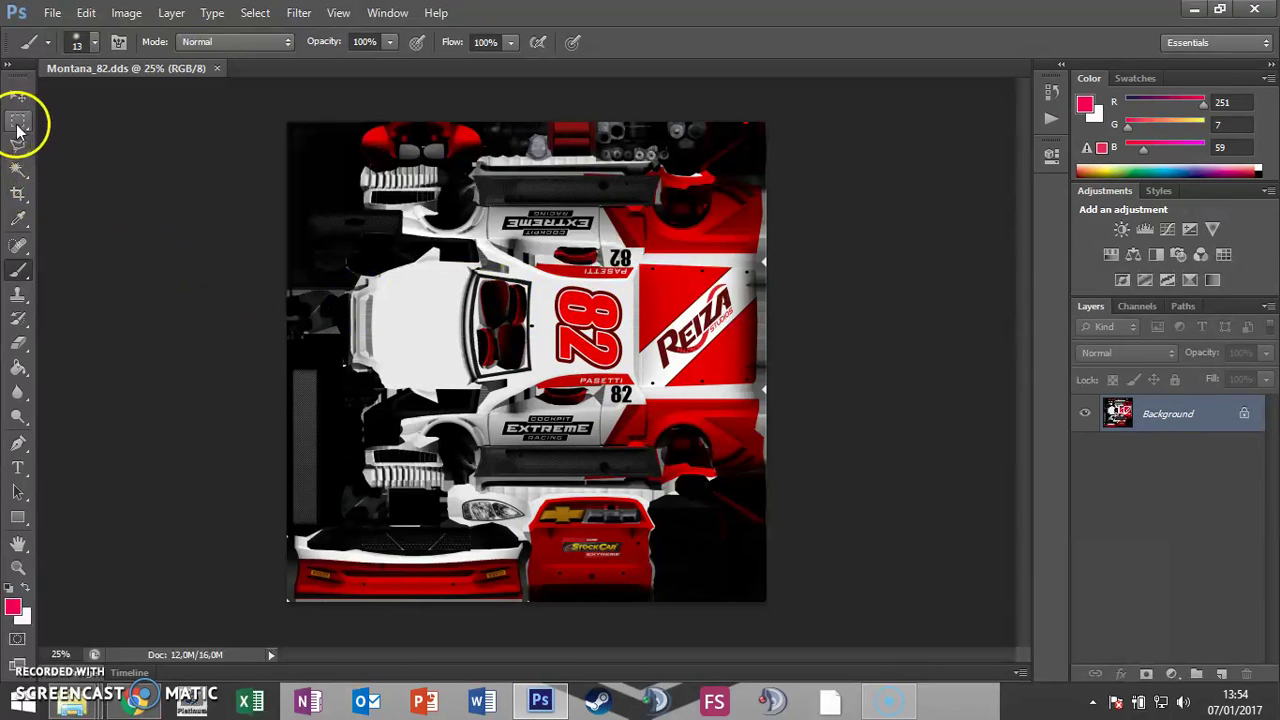
click(18, 121)
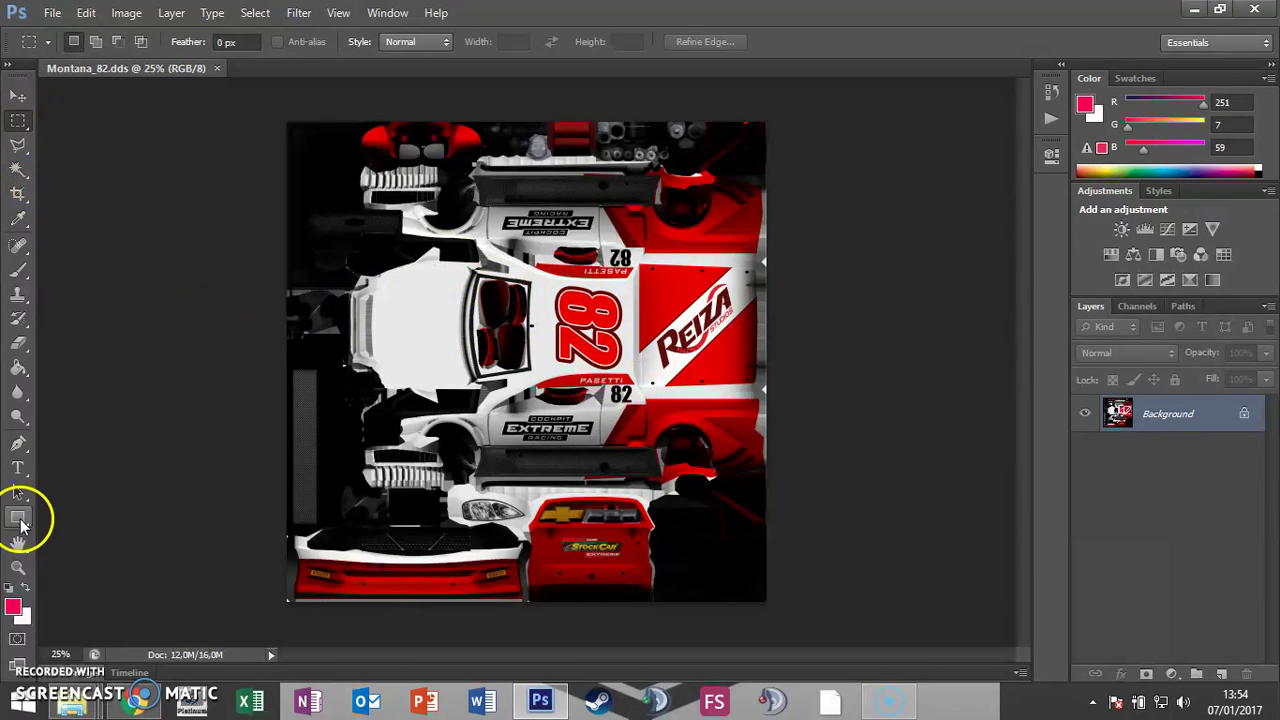
click(19, 219)
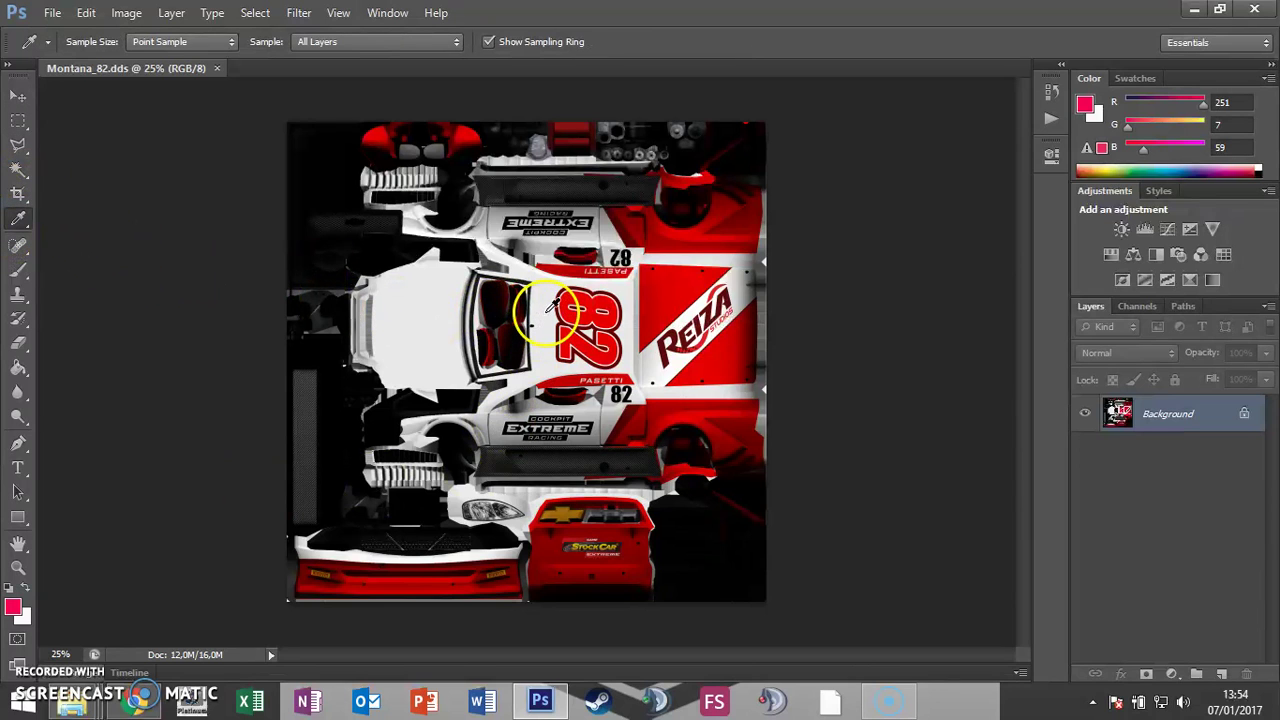
click(549, 308)
Step: Fill a rectangle over the large 82 number with white, then deselect
click(19, 120)
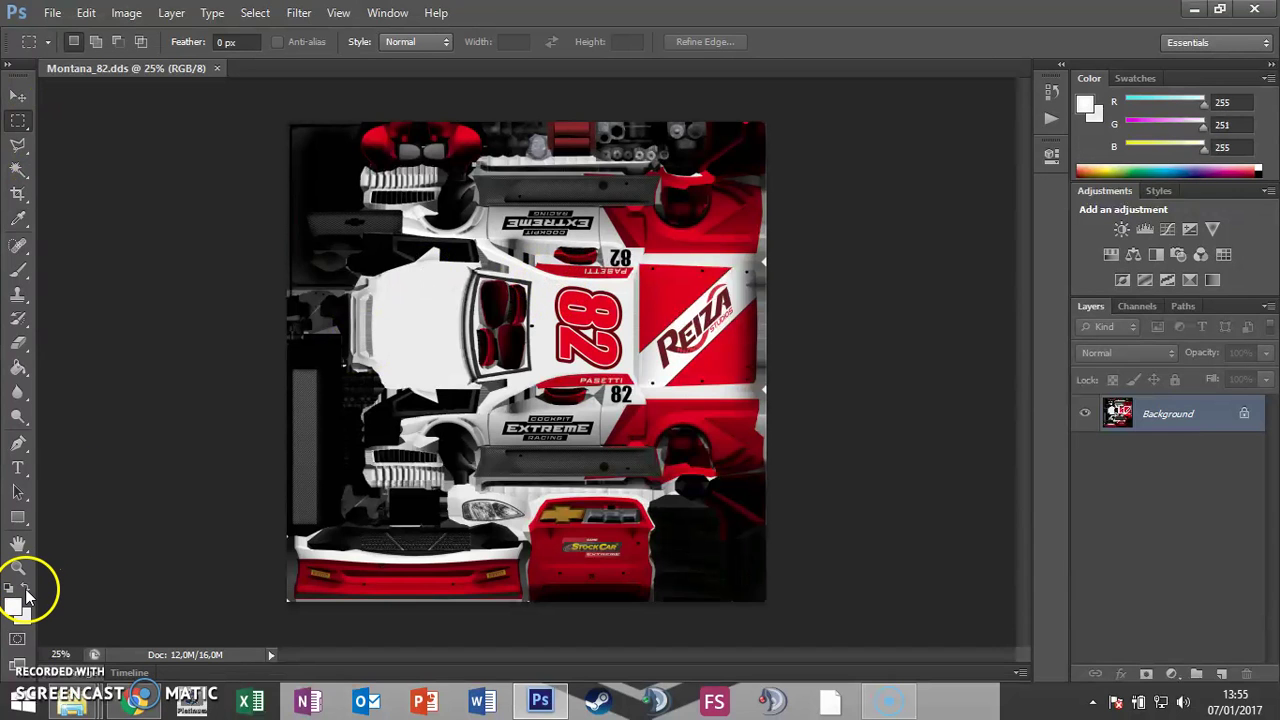
drag(543, 277, 649, 374)
key(shift+BackSpace)
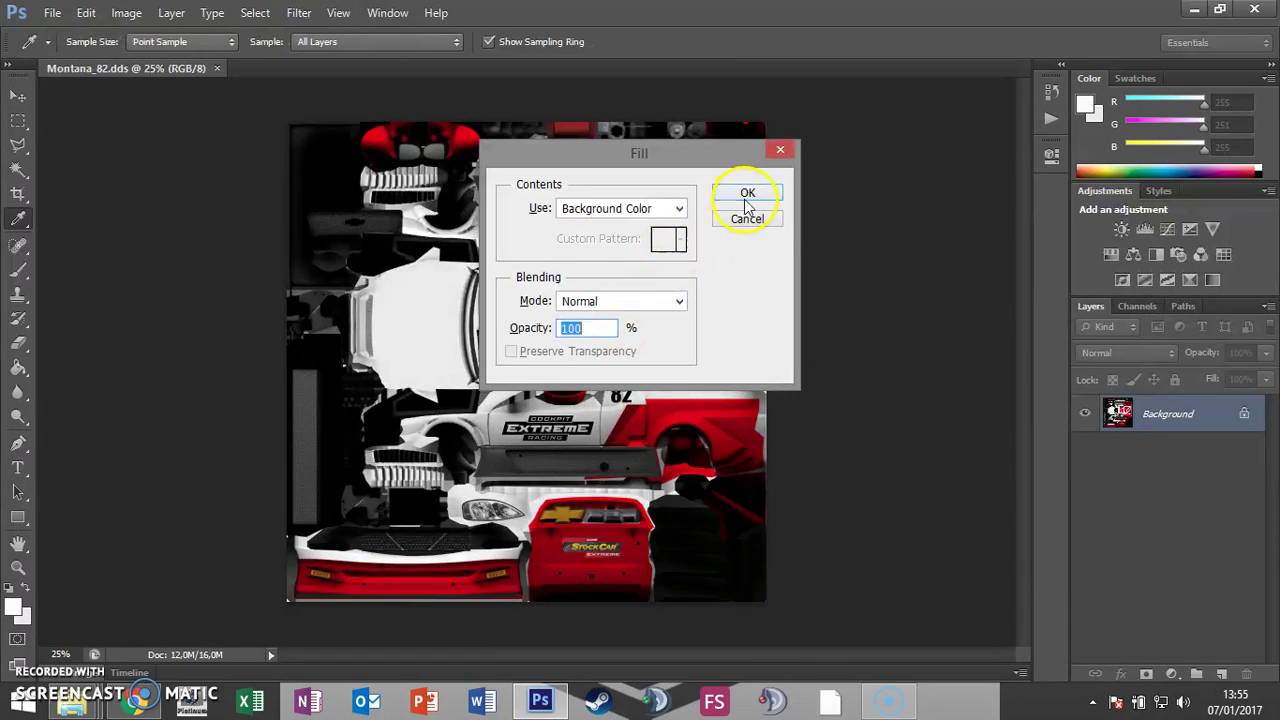
click(745, 200)
key(ctrl+d)
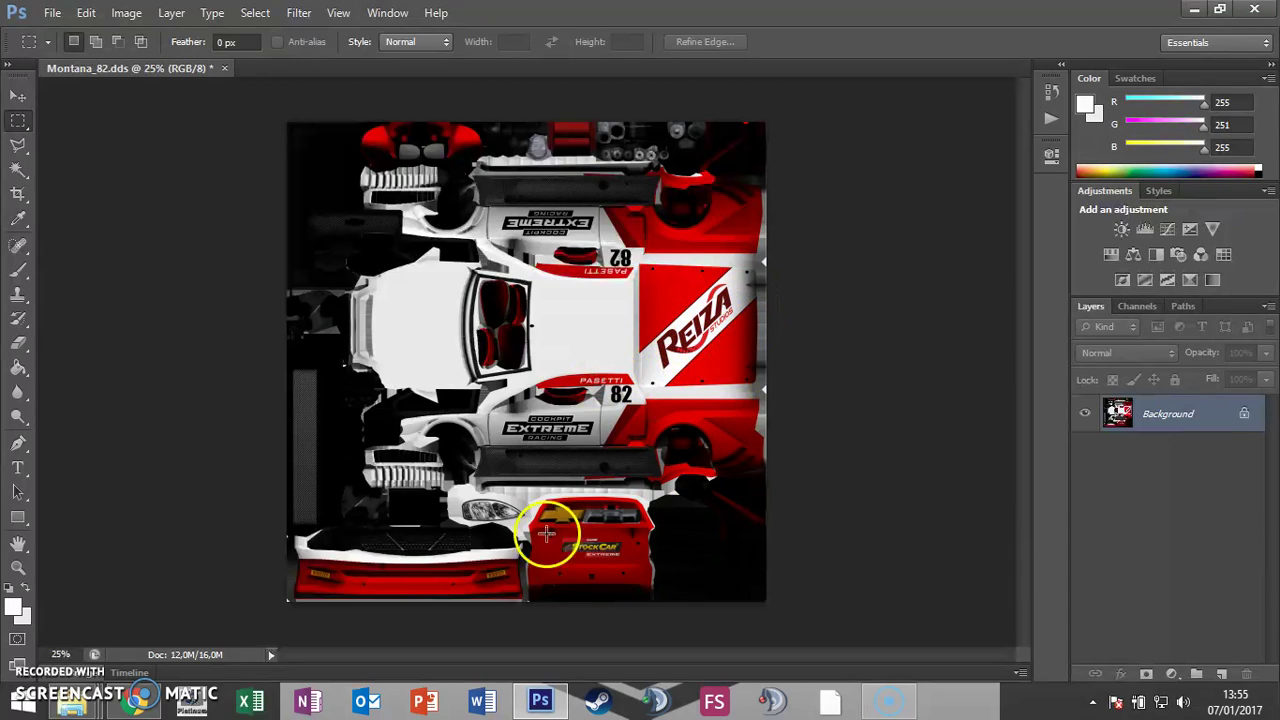
scroll(643, 571, up, 5)
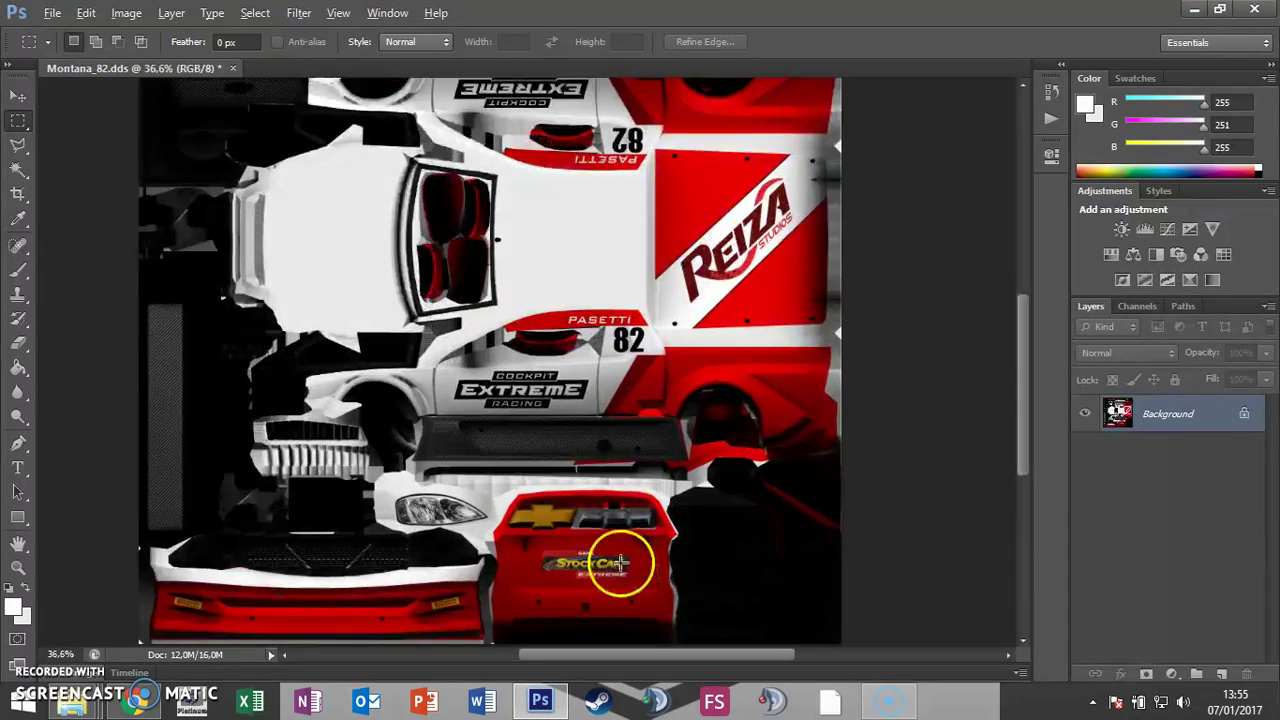
scroll(605, 608, up, 1)
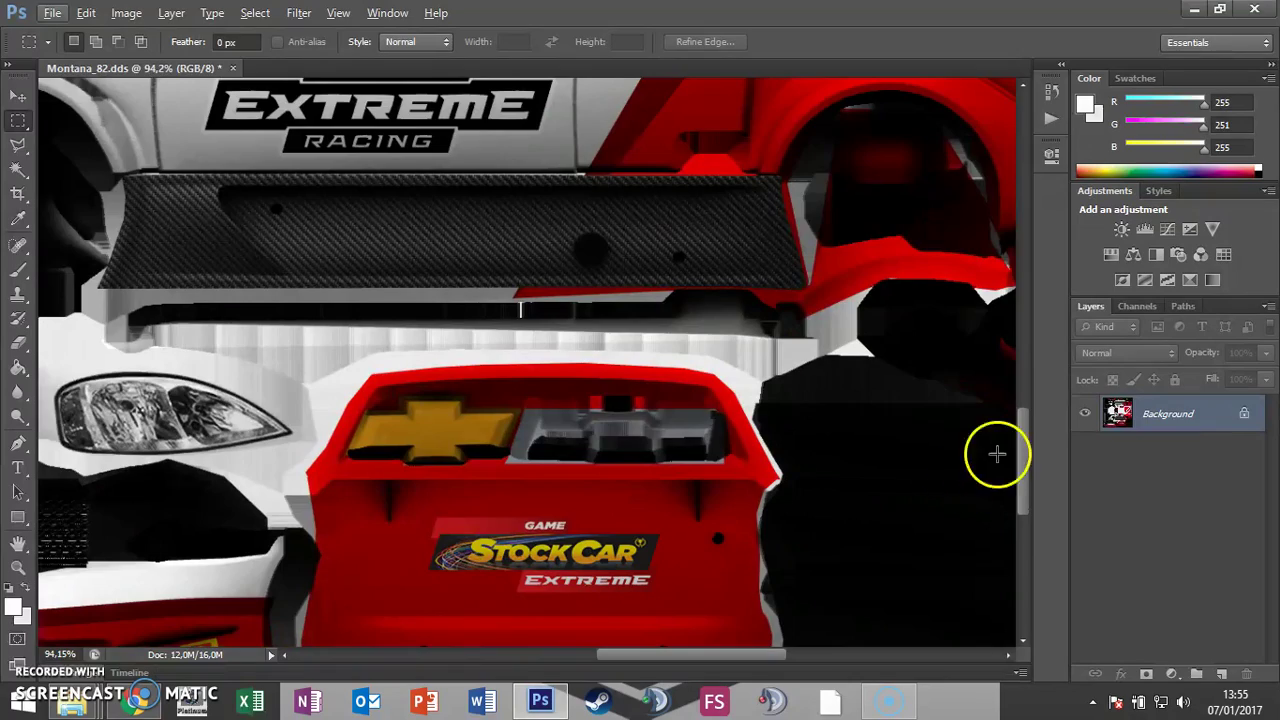
scroll(1029, 471, down, 4)
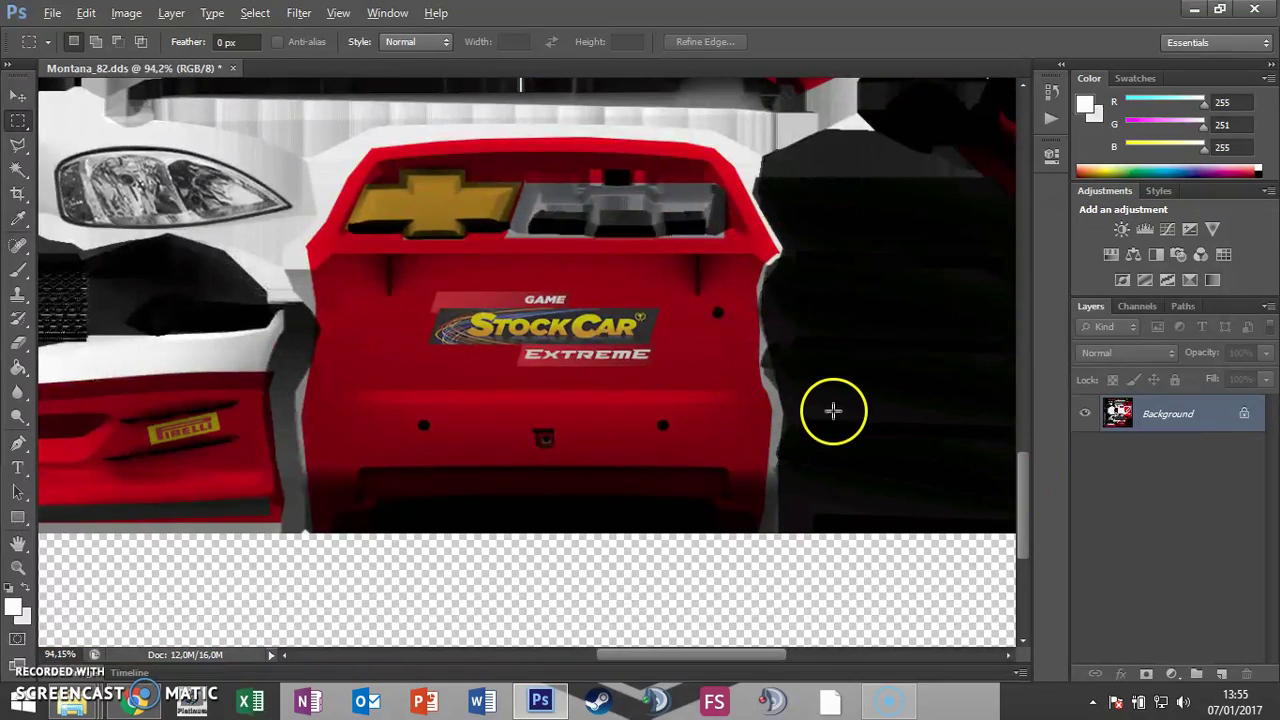
scroll(834, 411, down, 4)
scroll(528, 438, down, 1)
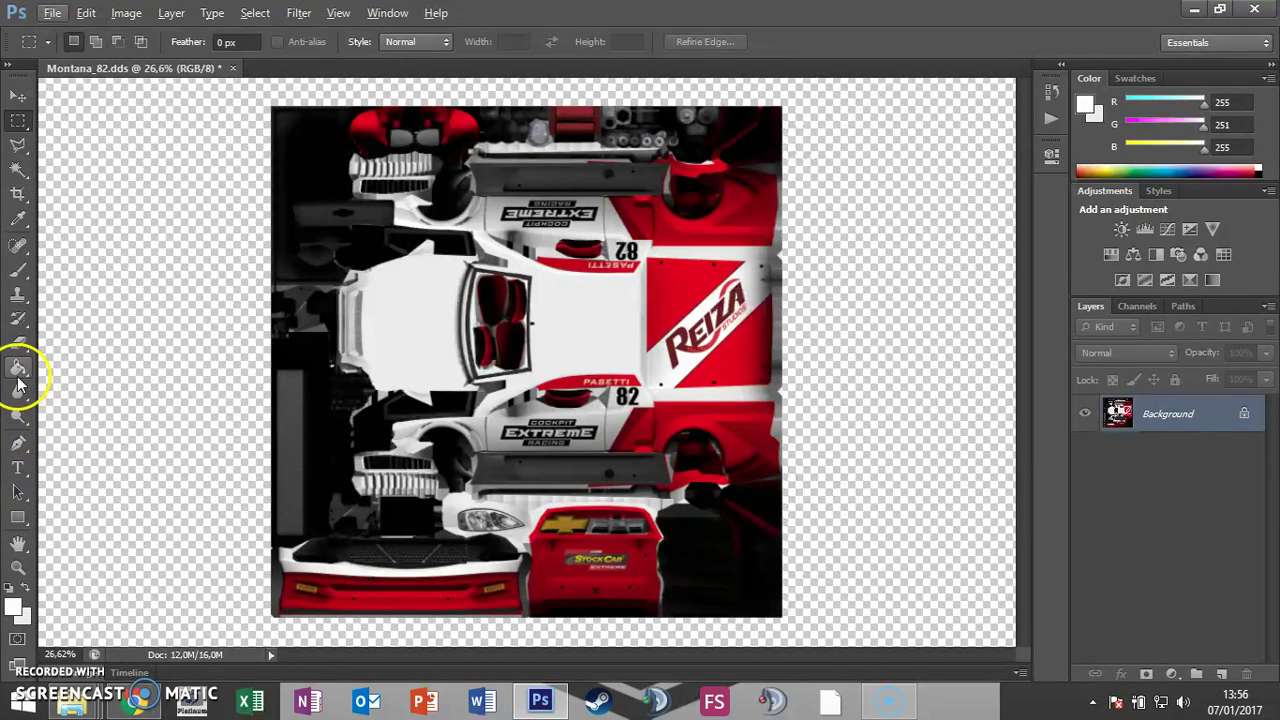
Step: Choose the Brush tool and set the foreground colour to light green (aaee7c)
click(18, 270)
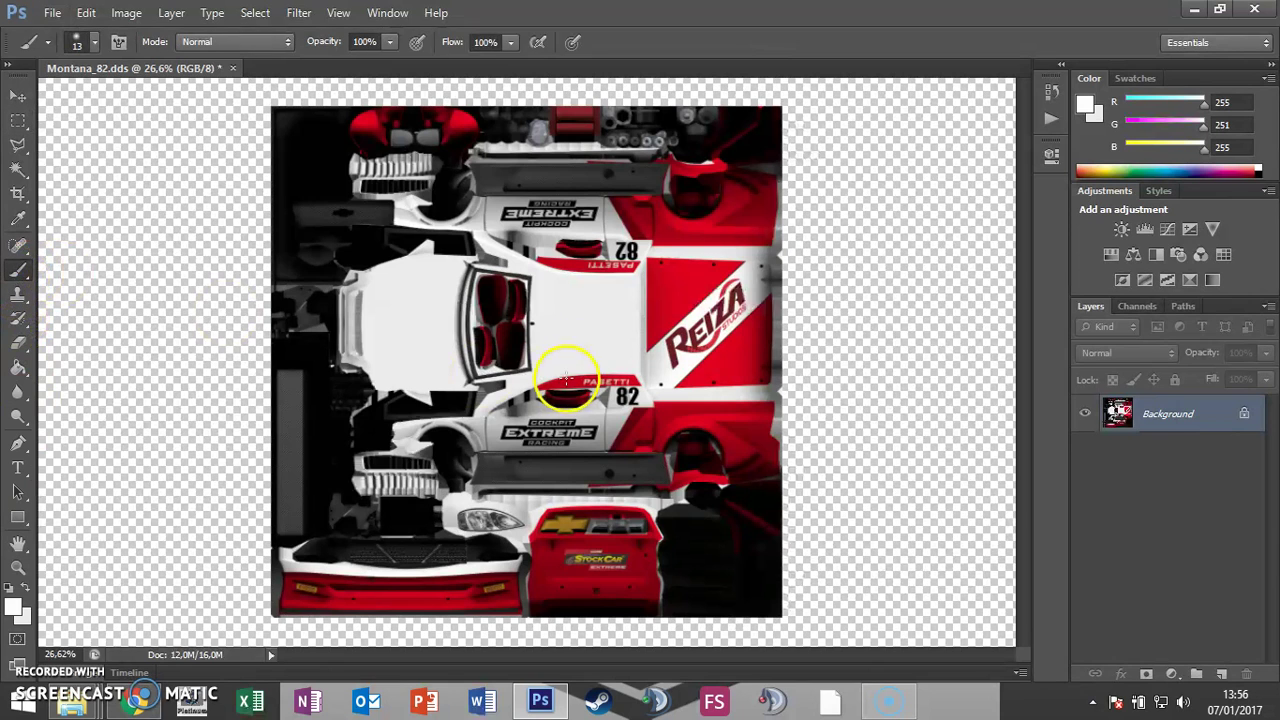
click(14, 608)
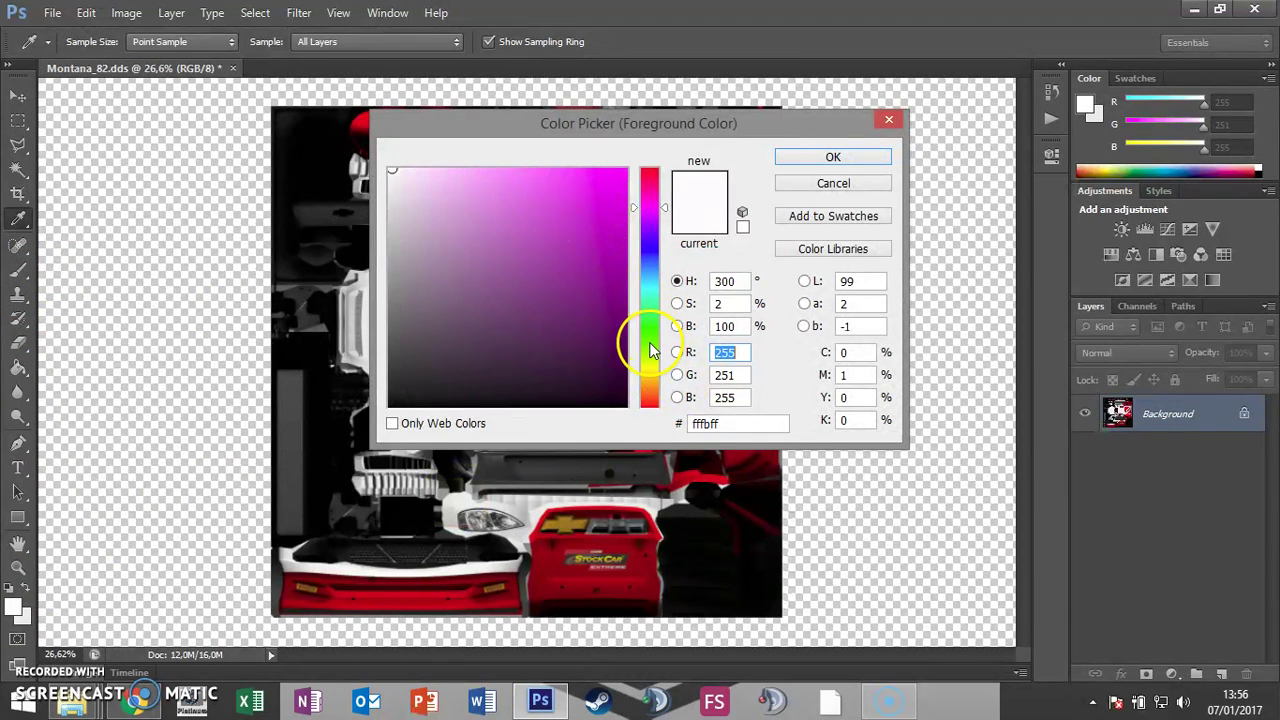
click(650, 345)
click(614, 209)
drag(552, 184, 502, 184)
click(856, 157)
Step: Paint light green scribbles where the number was and on the car's nose
key(b)
mouse_move(530, 295)
mouse_down()
mouse_move(596, 296)
mouse_move(542, 343)
mouse_move(573, 349)
mouse_move(553, 333)
mouse_move(598, 352)
mouse_move(567, 349)
mouse_move(588, 323)
mouse_up()
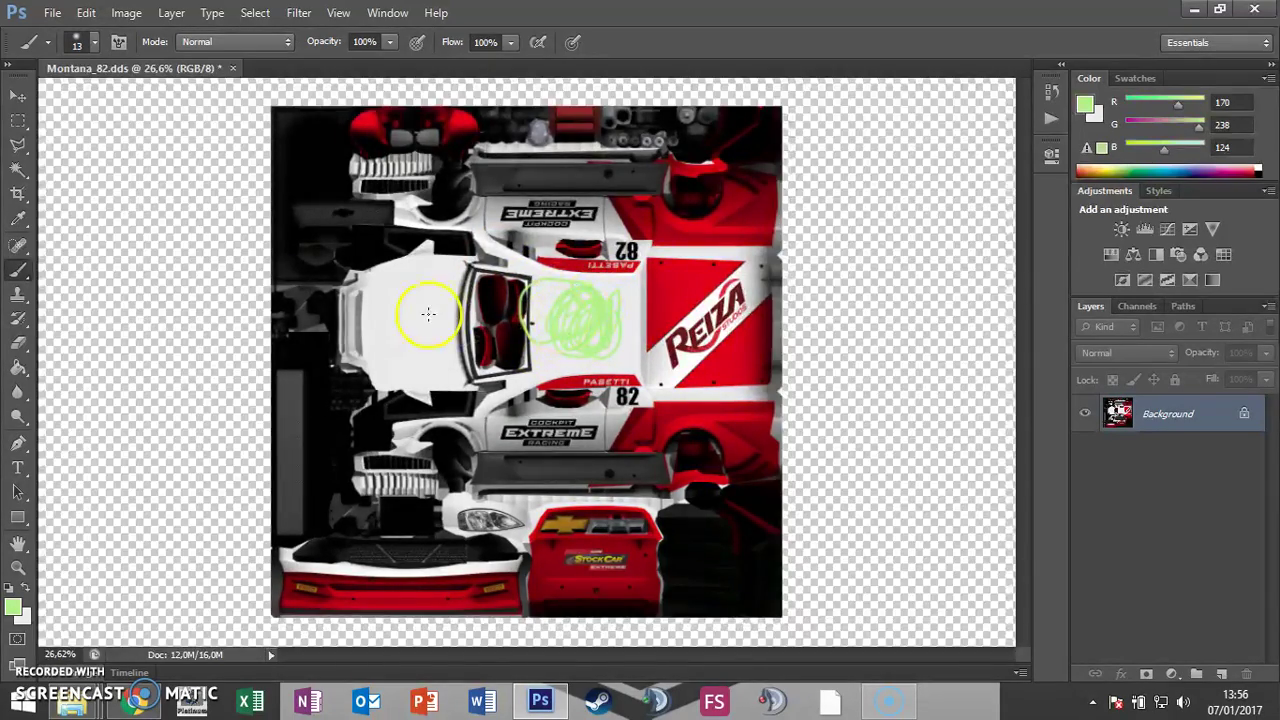
mouse_move(429, 309)
mouse_down()
mouse_move(400, 288)
mouse_move(384, 296)
mouse_move(423, 277)
mouse_move(405, 300)
mouse_up()
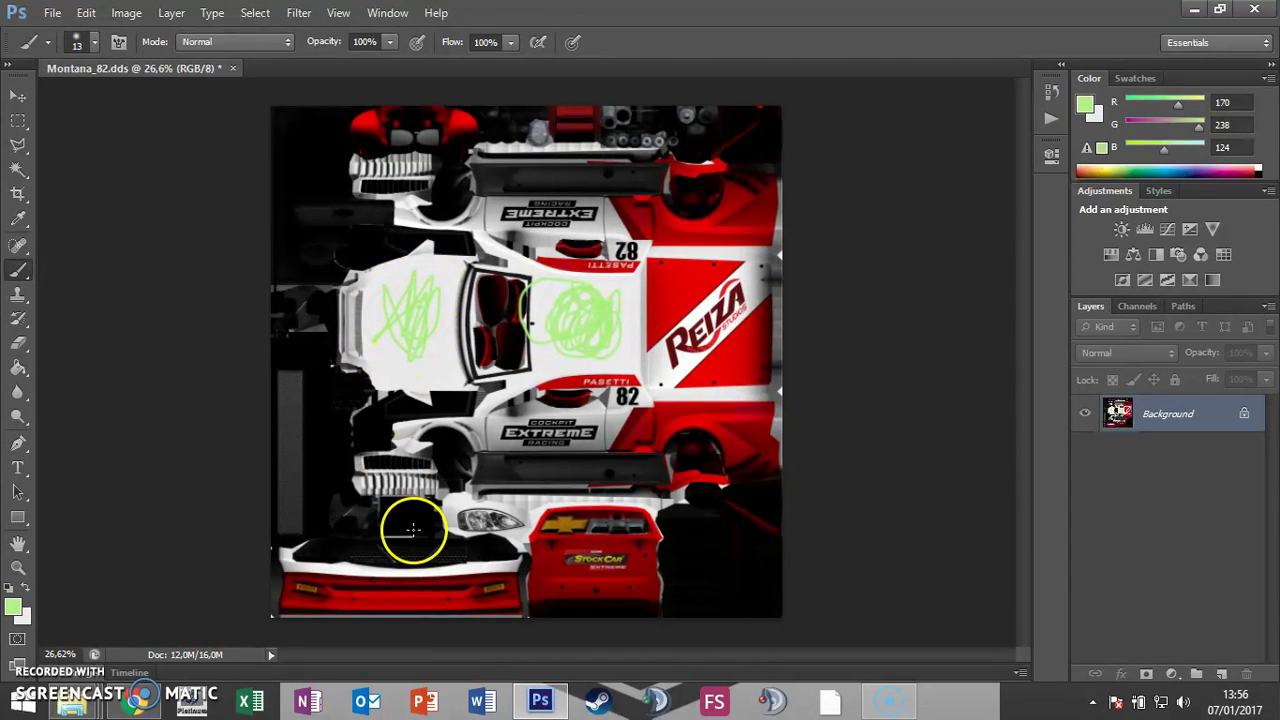
Step: Save the edited texture as Pilotox.dds in TeamMontana05 through the NVIDIA DDS export, then return to Explorer
click(52, 12)
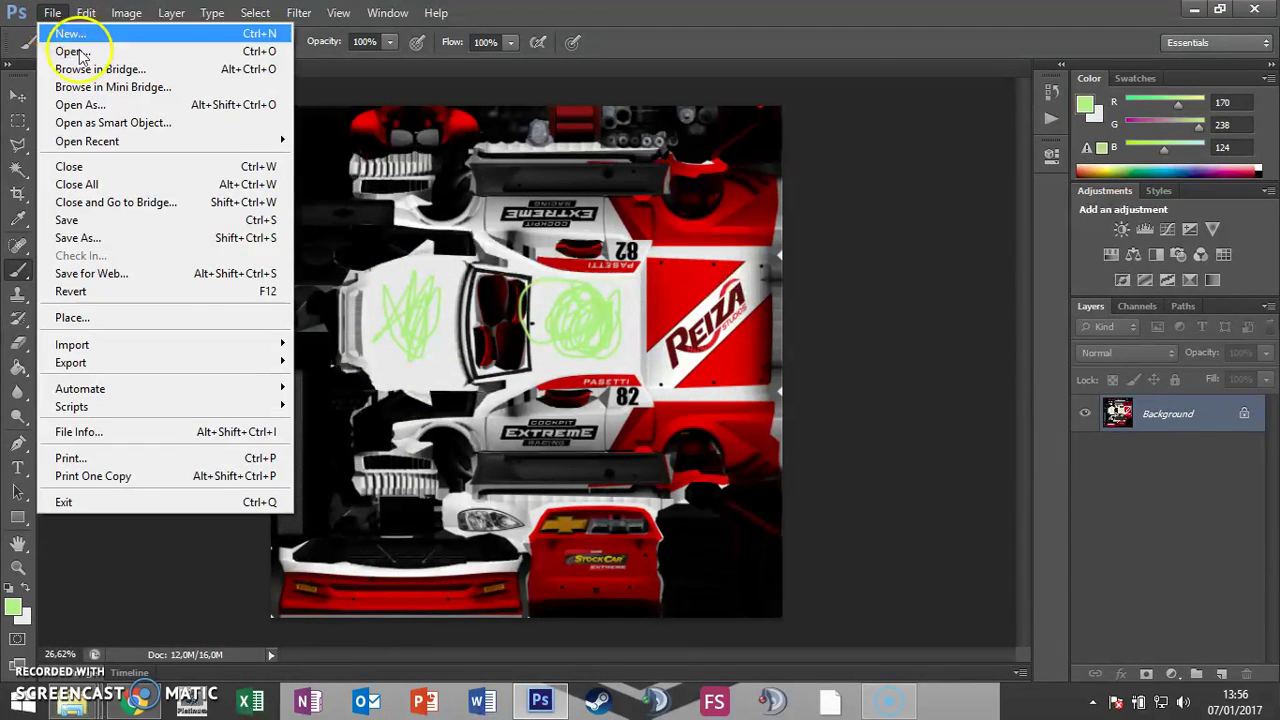
click(180, 240)
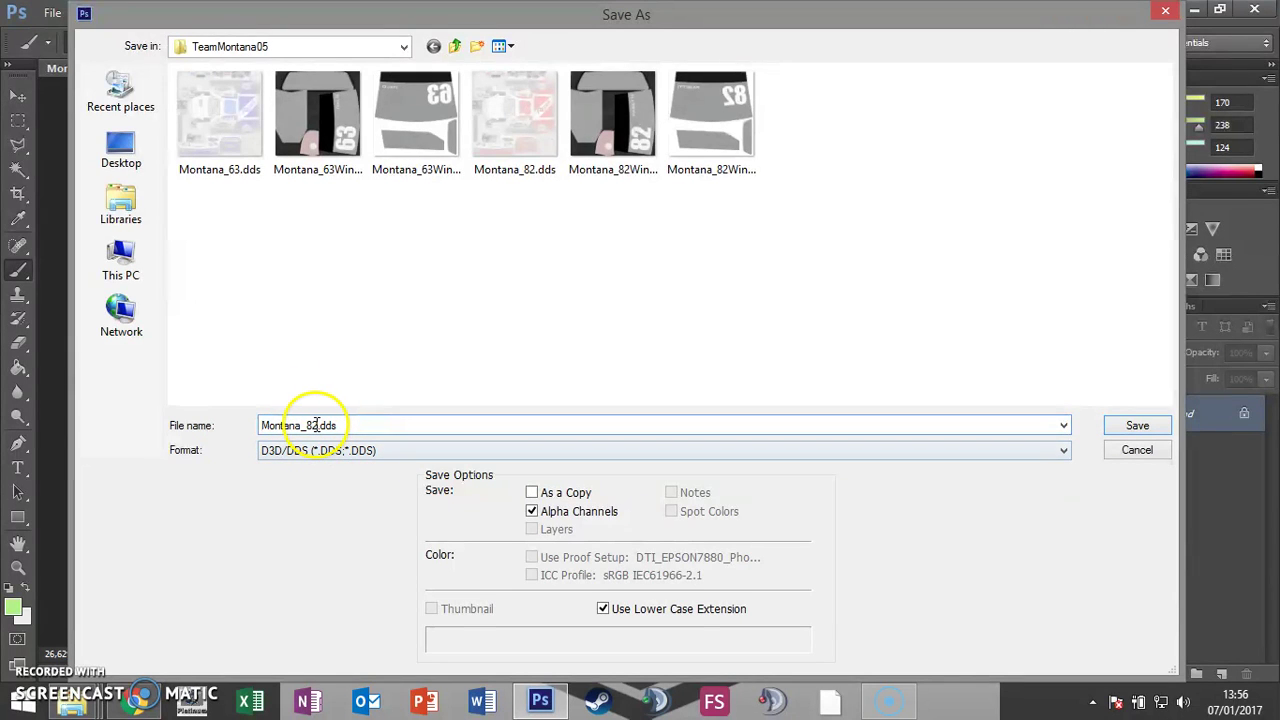
double_click(316, 425)
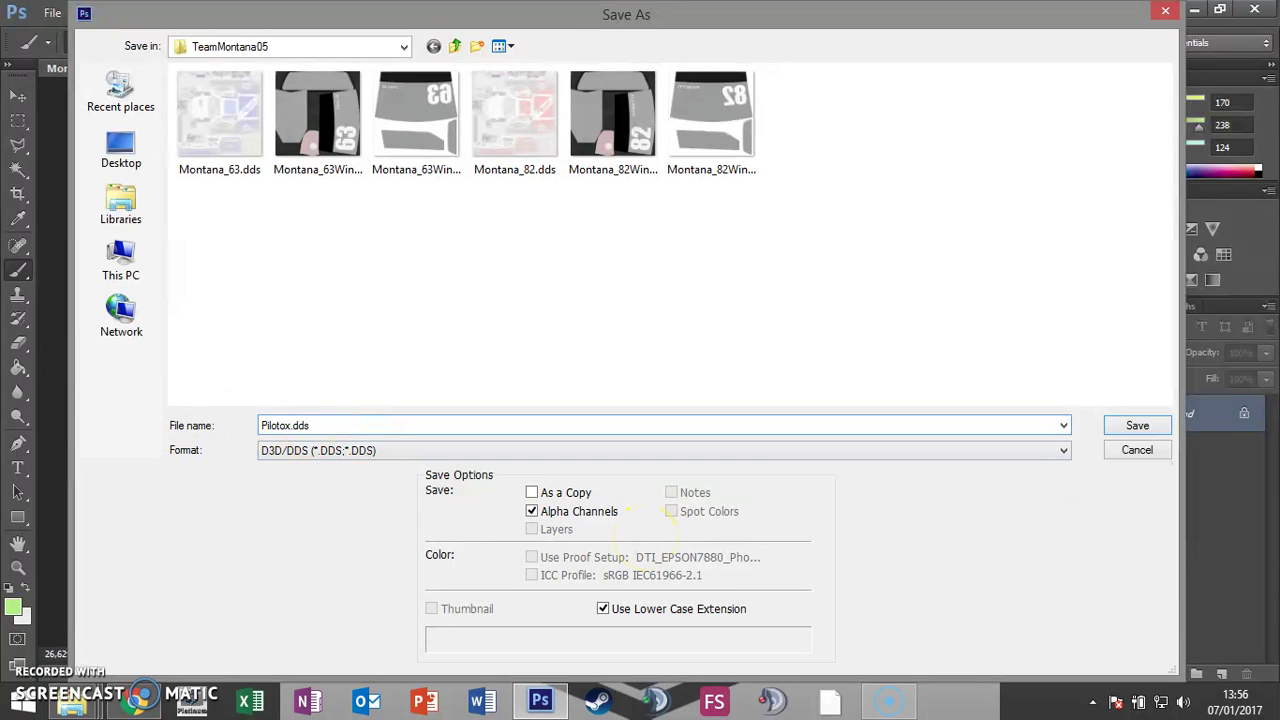
click(1135, 425)
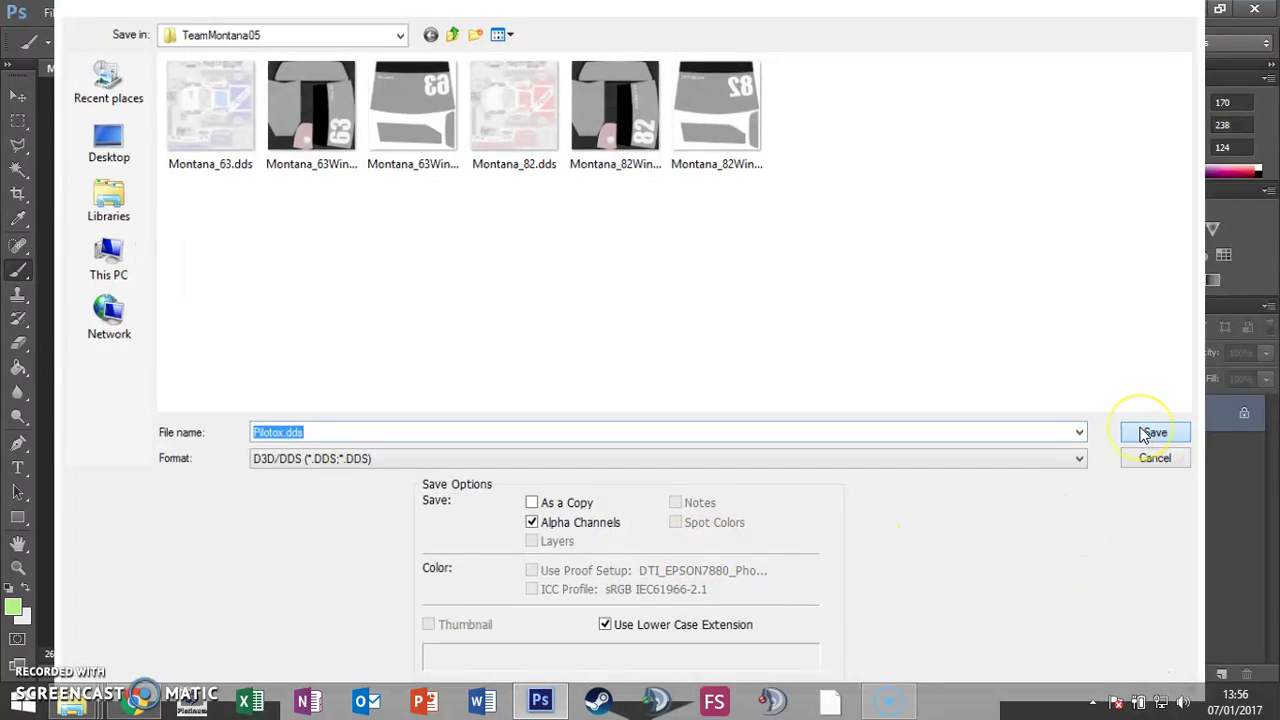
click(754, 159)
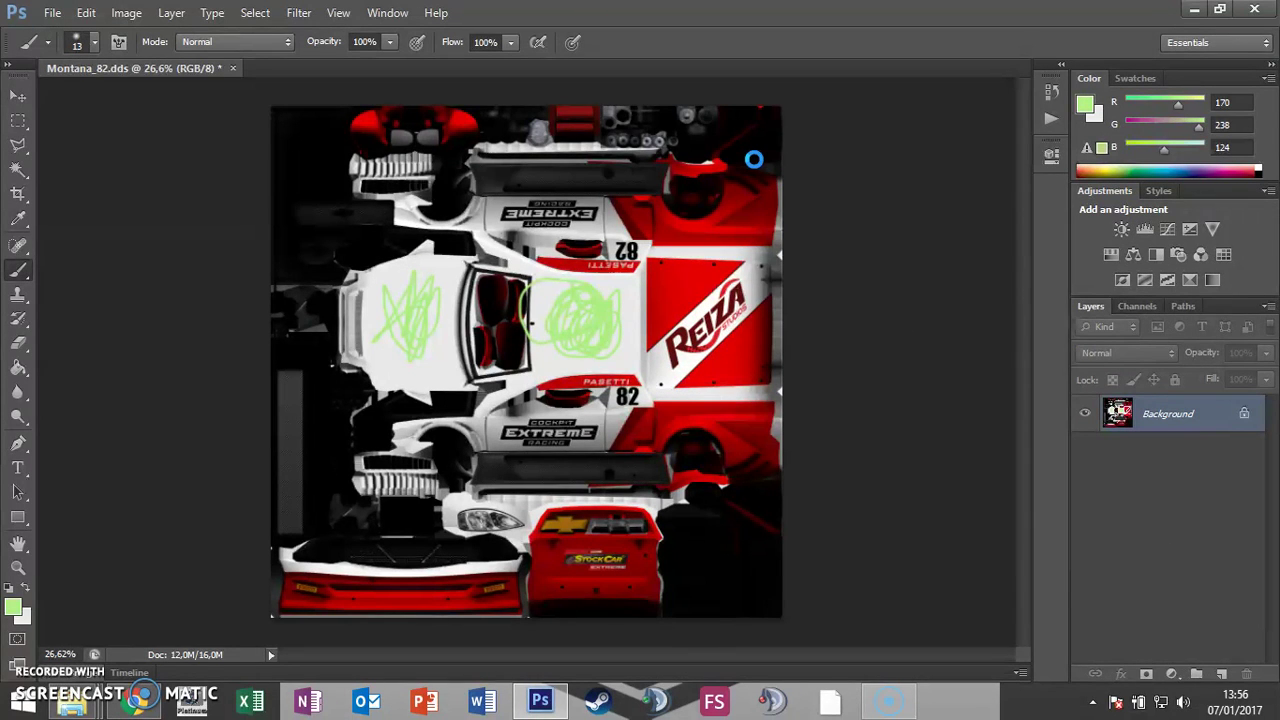
click(653, 210)
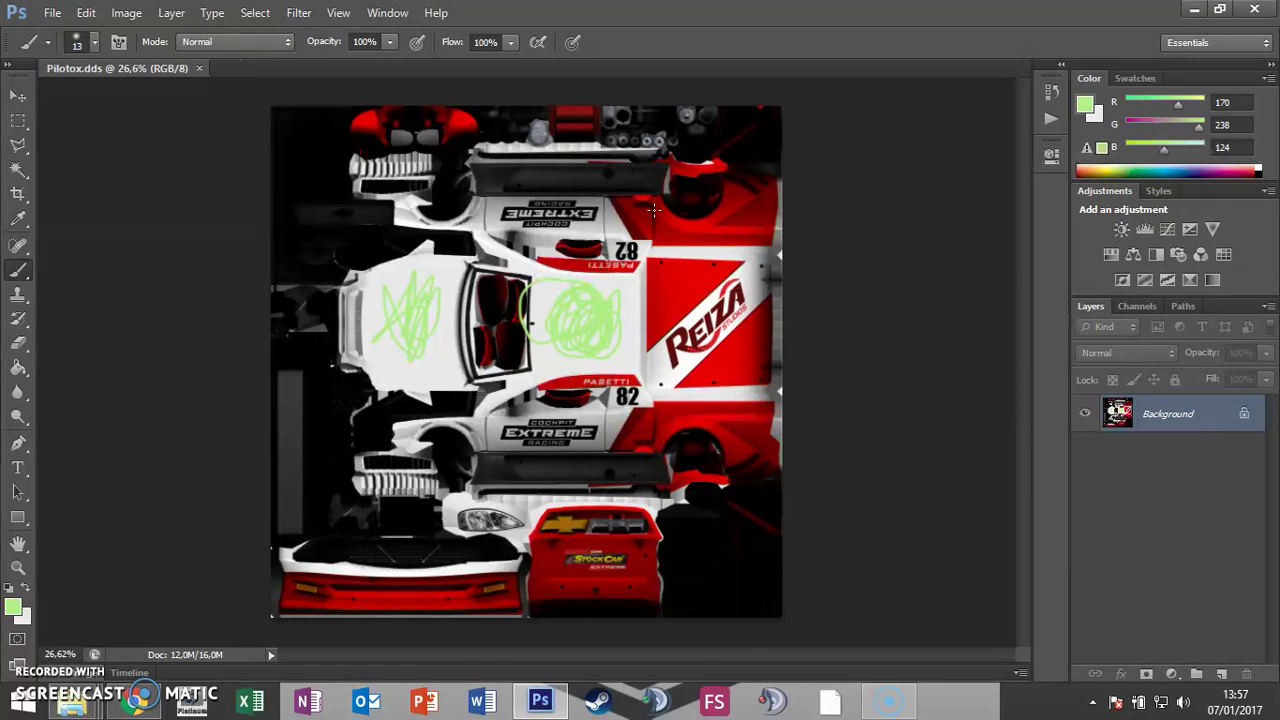
key(alt+Tab)
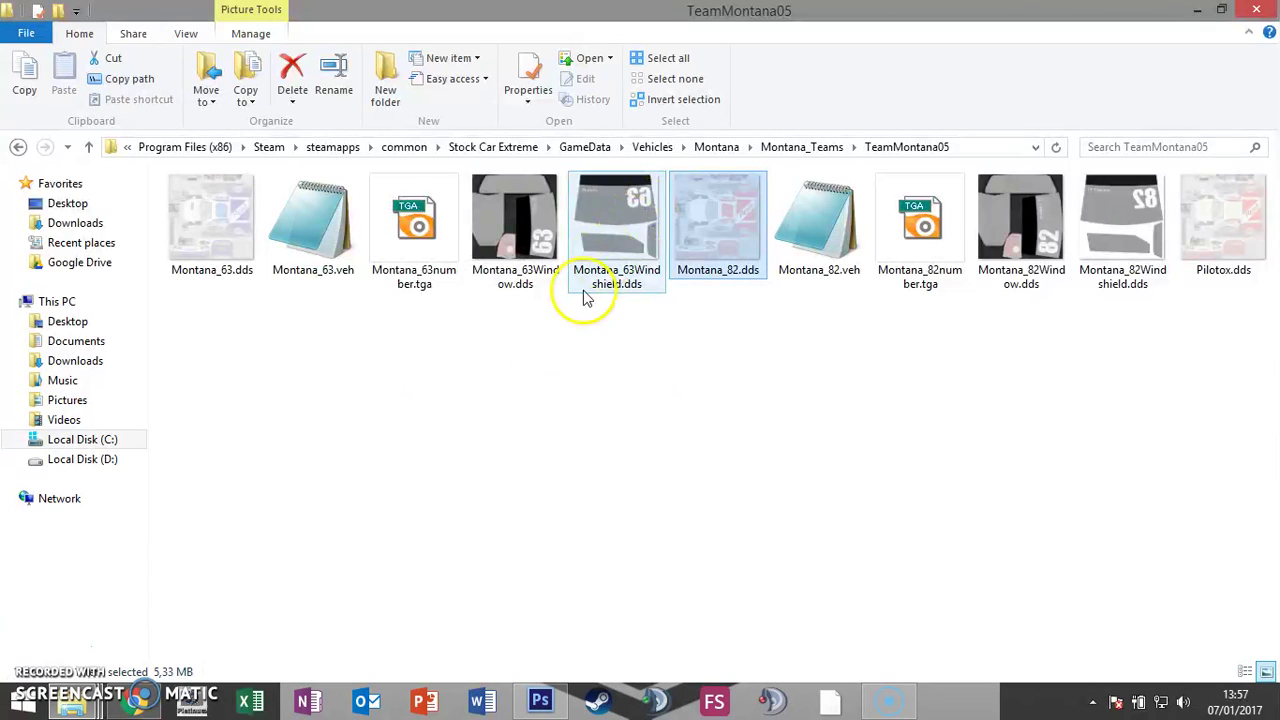
Step: Check the new Pilotox.dds, then duplicate Montana_82.veh with copy and paste
click(1230, 250)
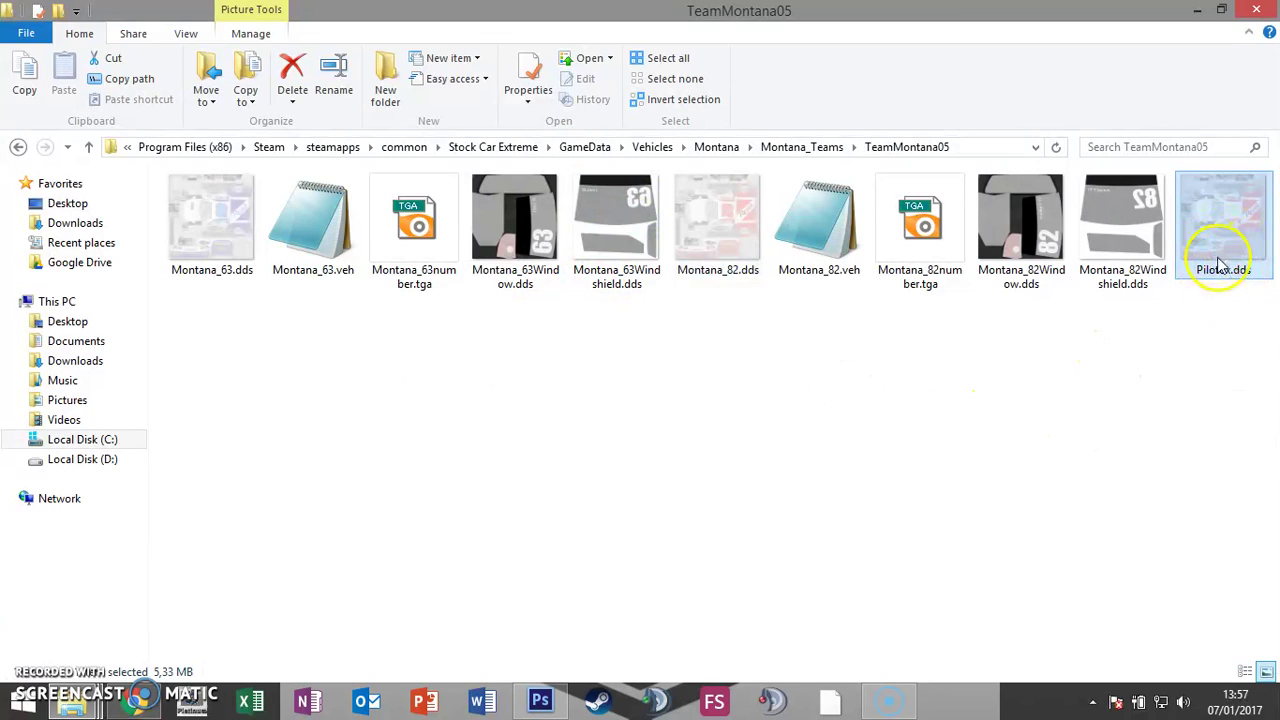
click(818, 233)
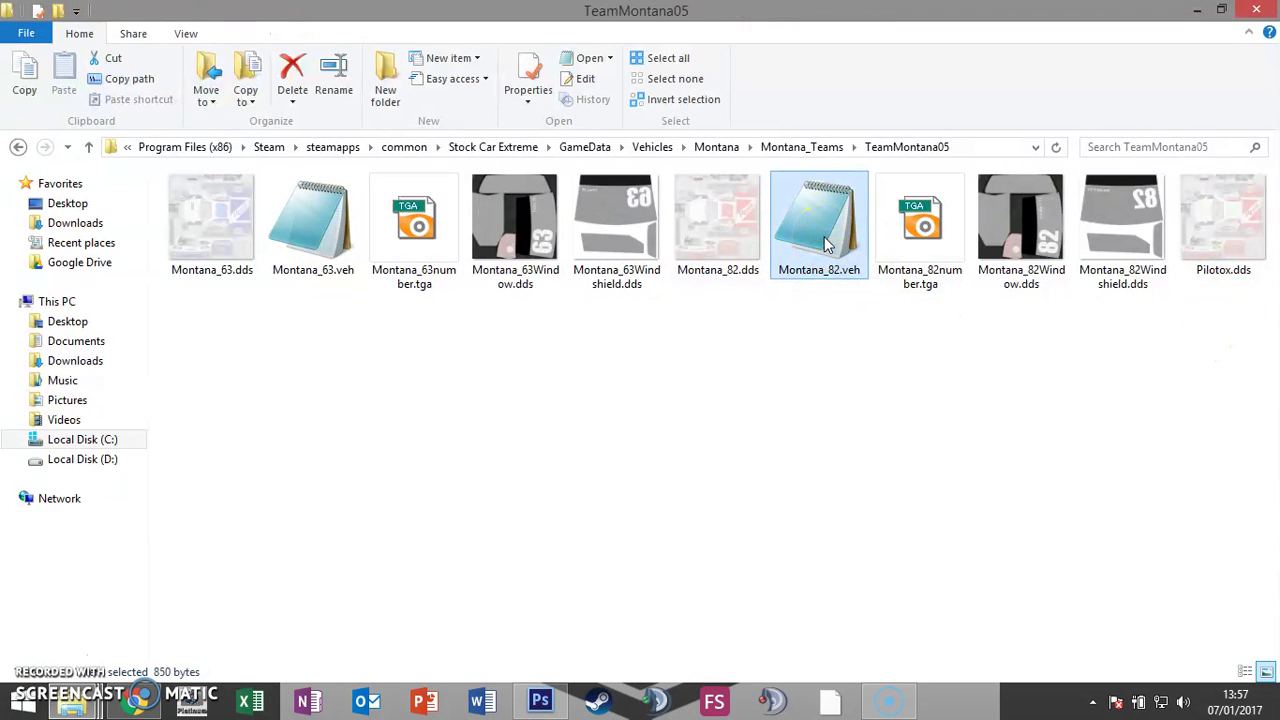
double_click(812, 258)
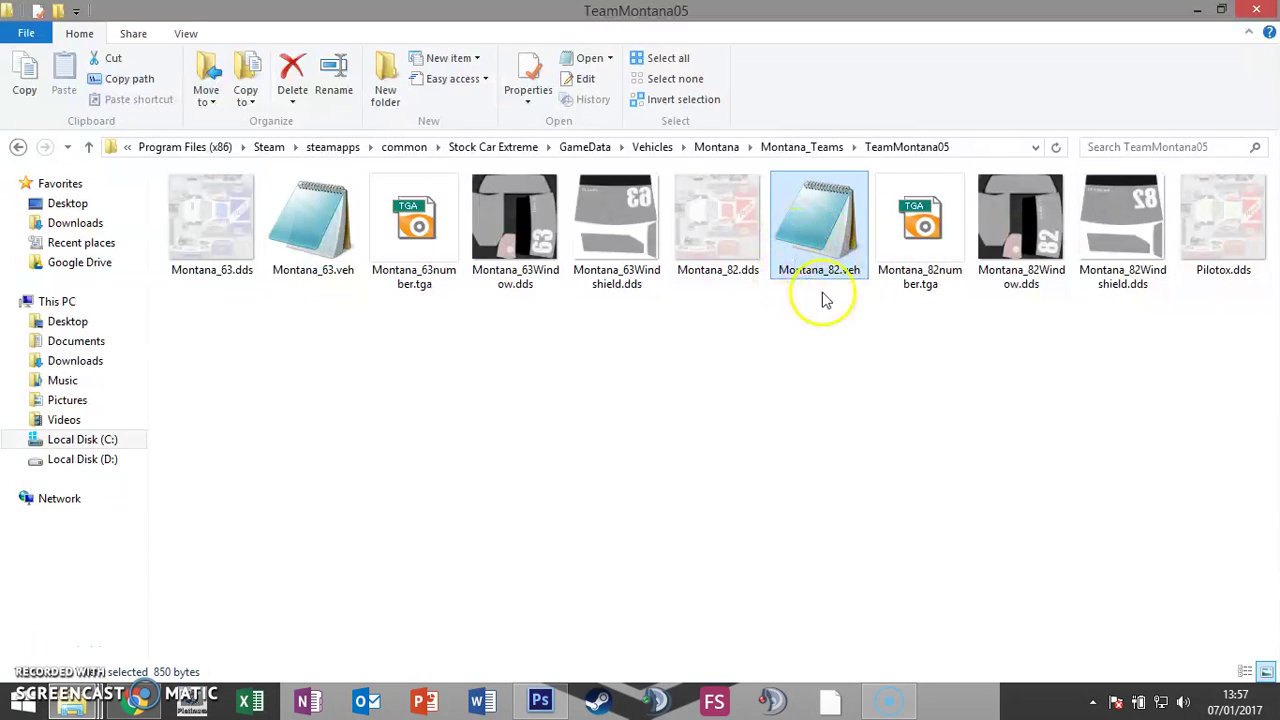
key(ctrl+c)
key(ctrl+v)
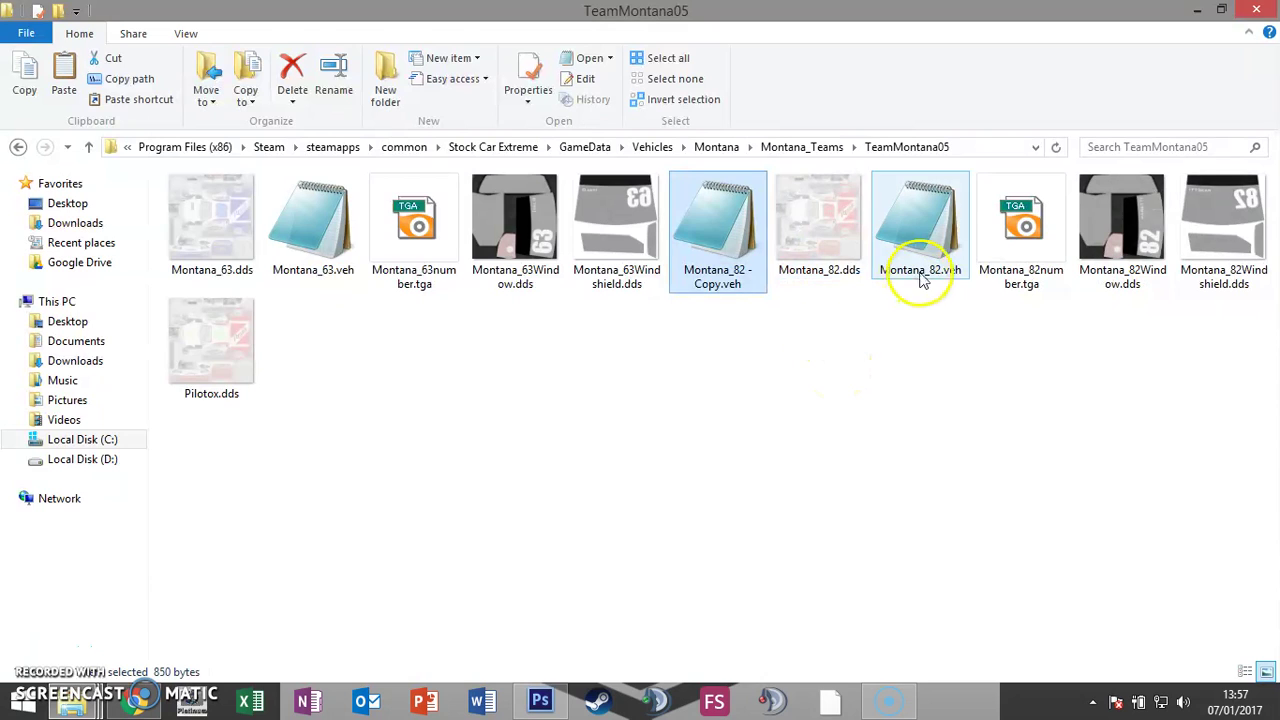
Step: Rename the copy to Pilotox.veh and open it in Notepad
click(737, 294)
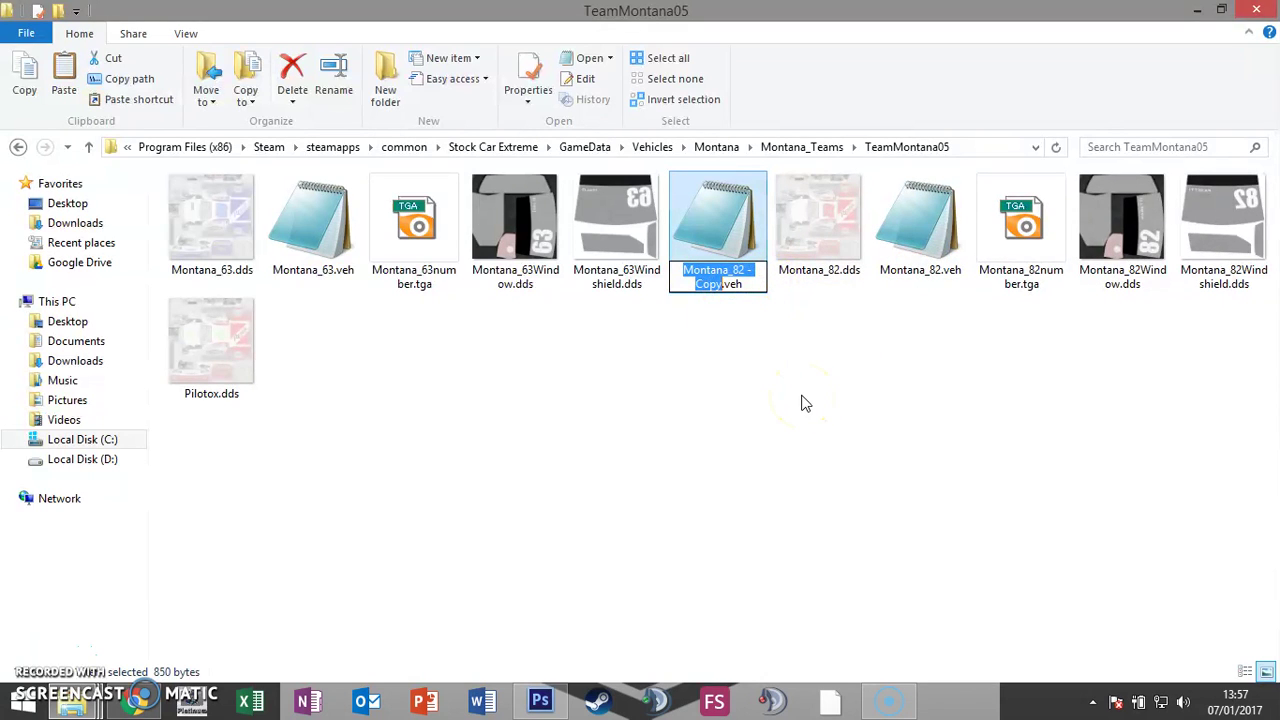
click(545, 405)
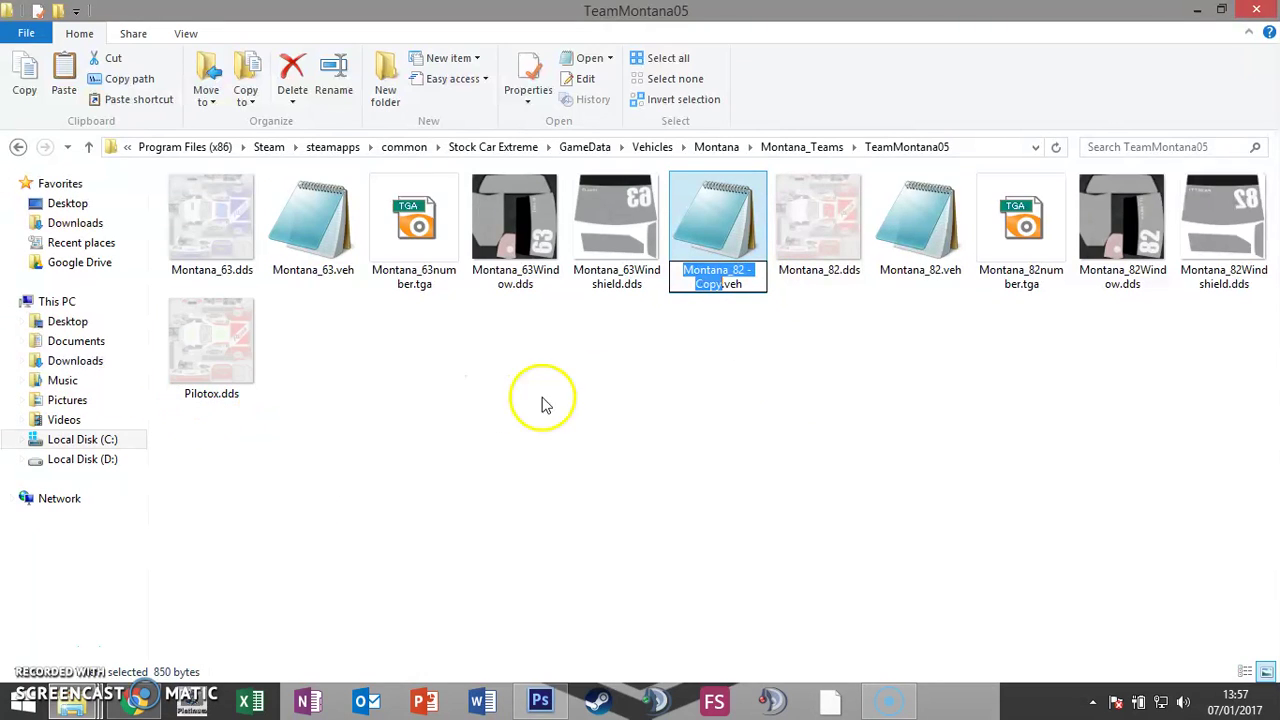
text(Pi)
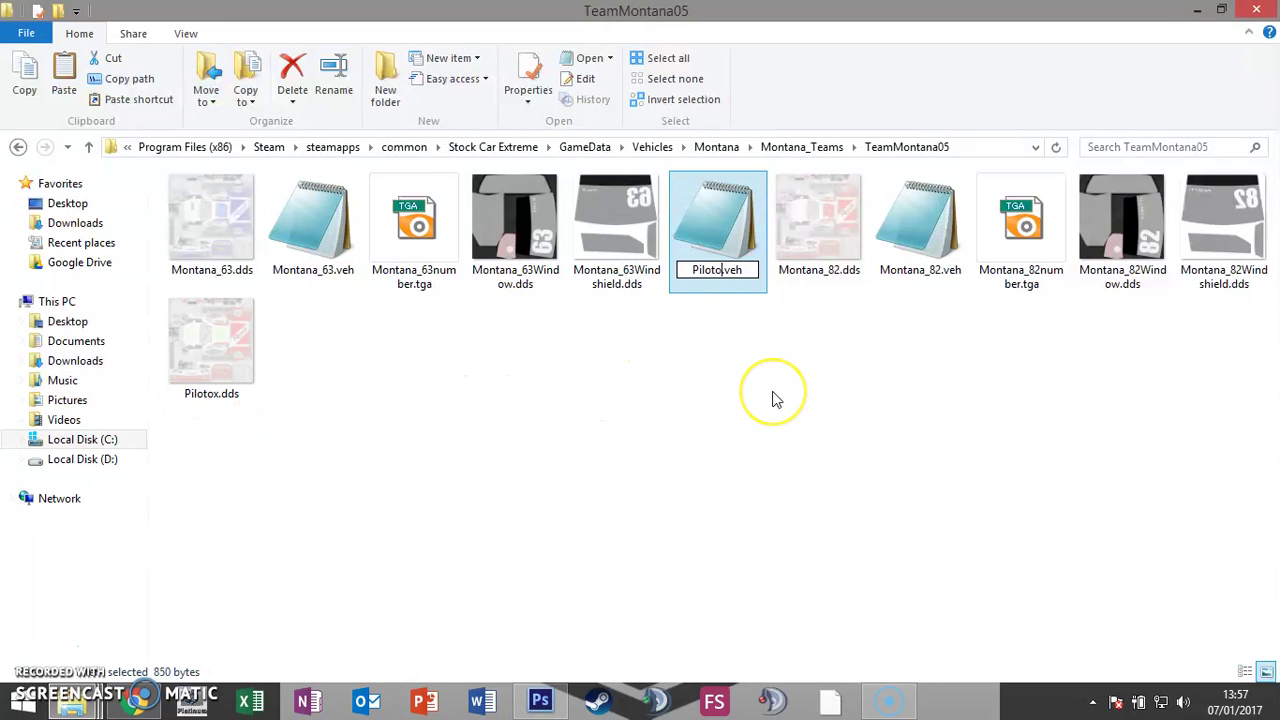
text(lotox)
key(Return)
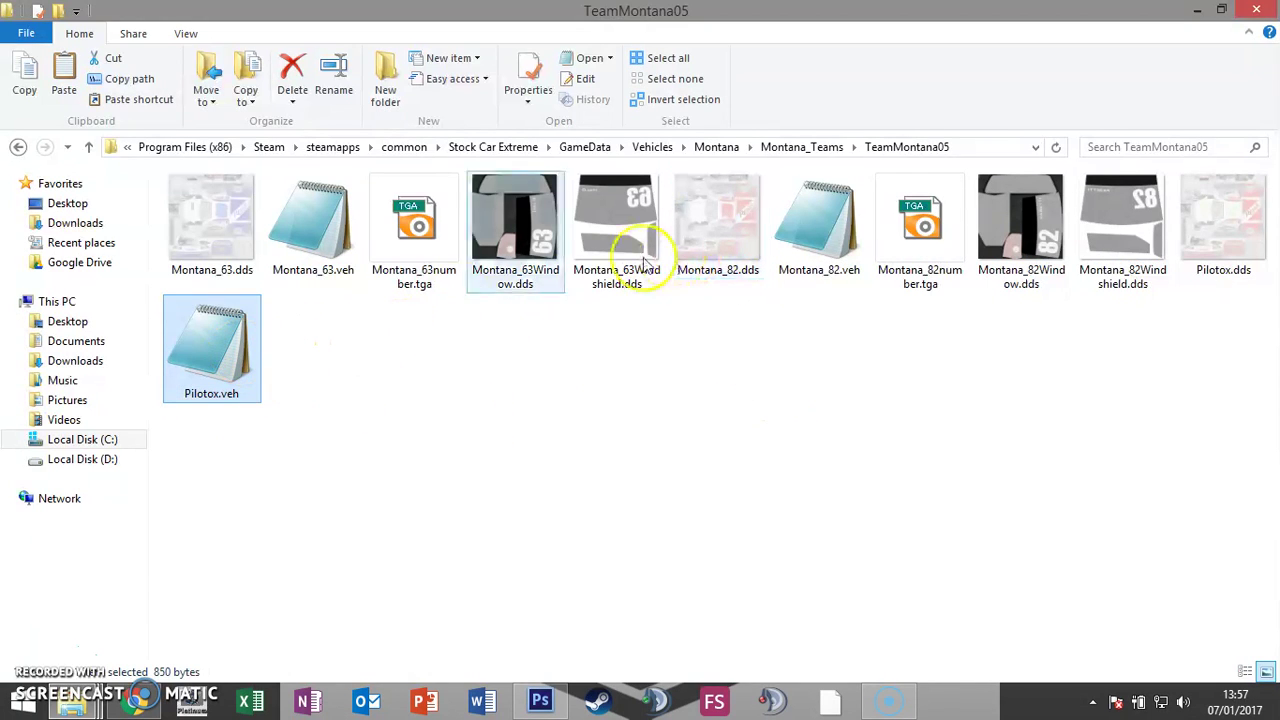
double_click(205, 375)
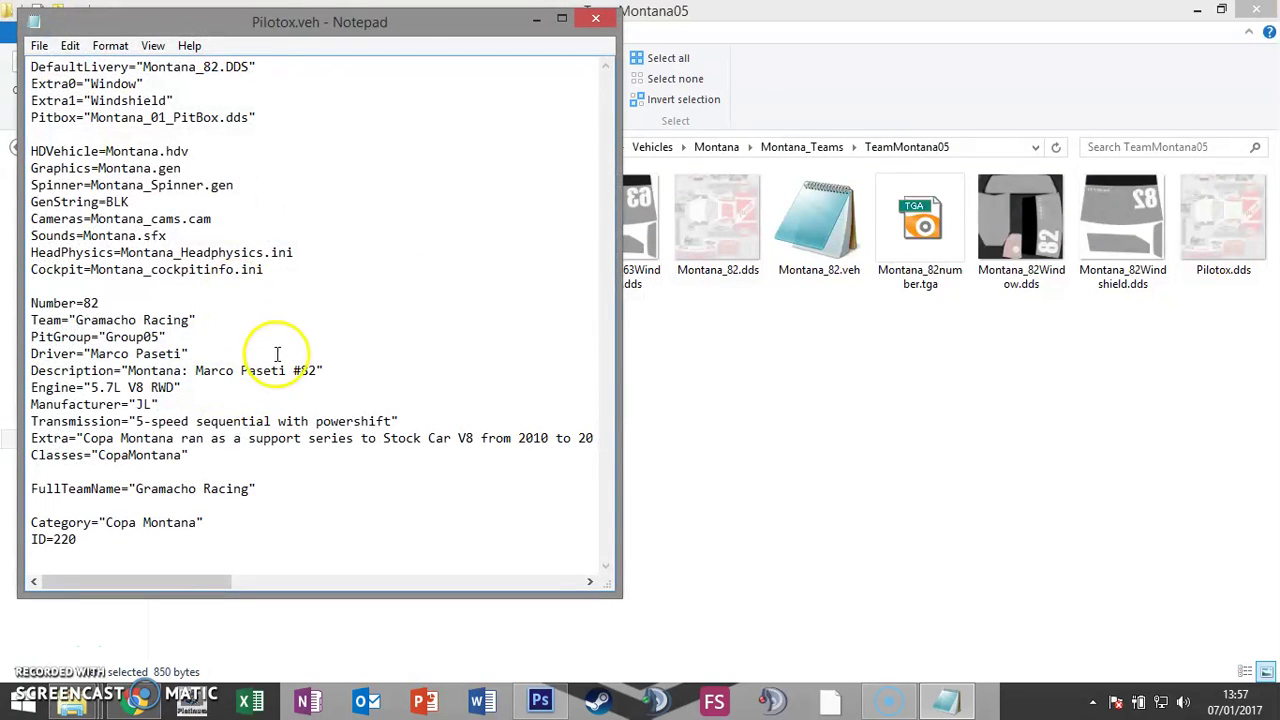
Step: Change the Description to 'Montana: Pilotox' and the Driver to 'PilotoX'
drag(397, 42, 685, 34)
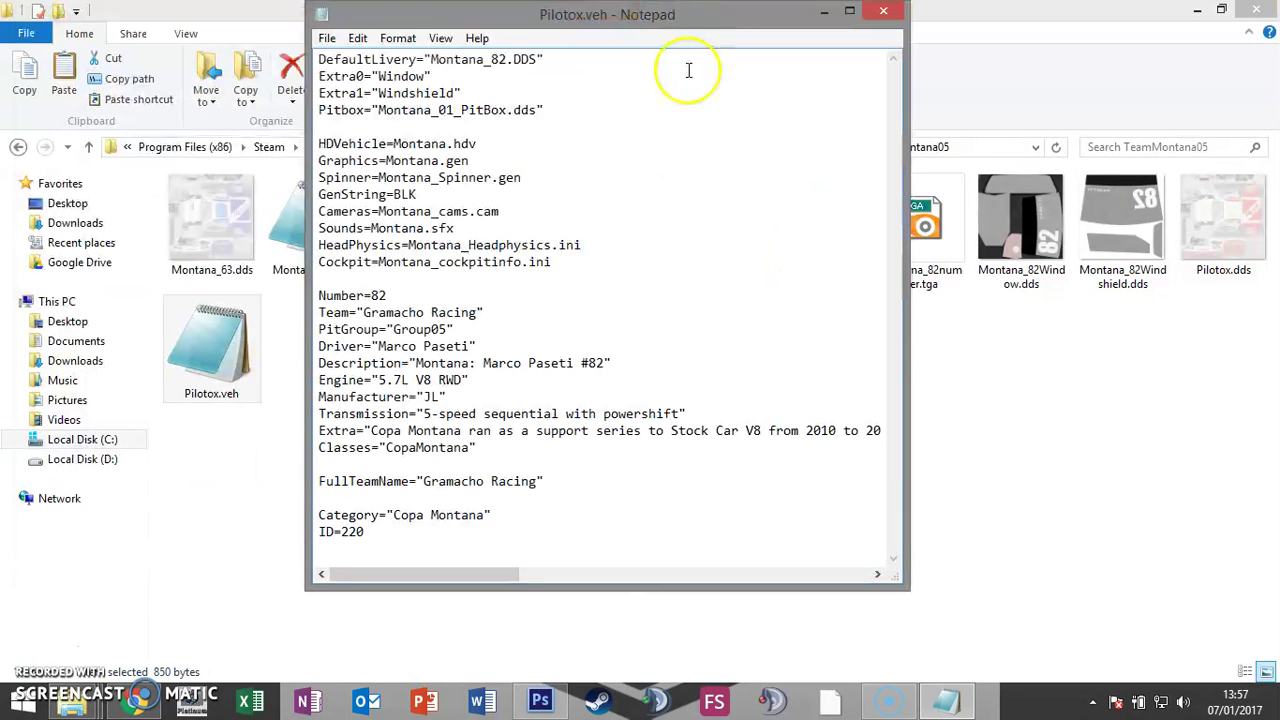
drag(484, 363, 605, 363)
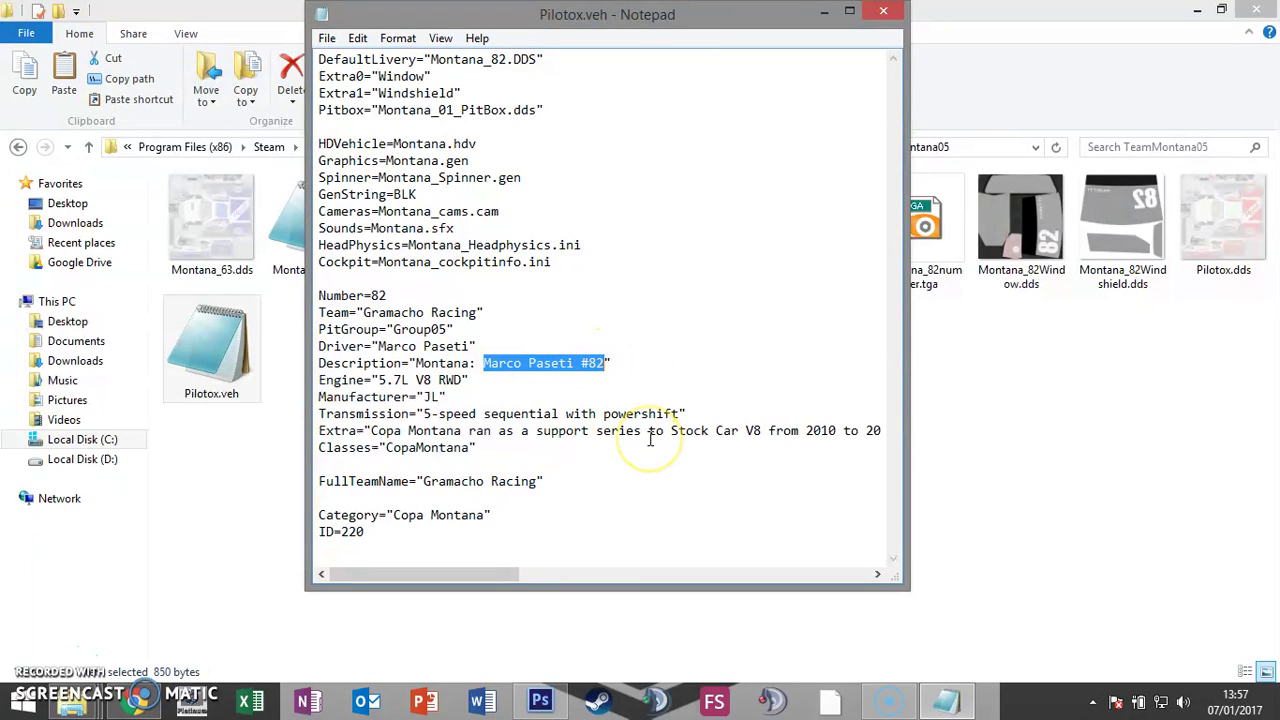
text(Pilotox)
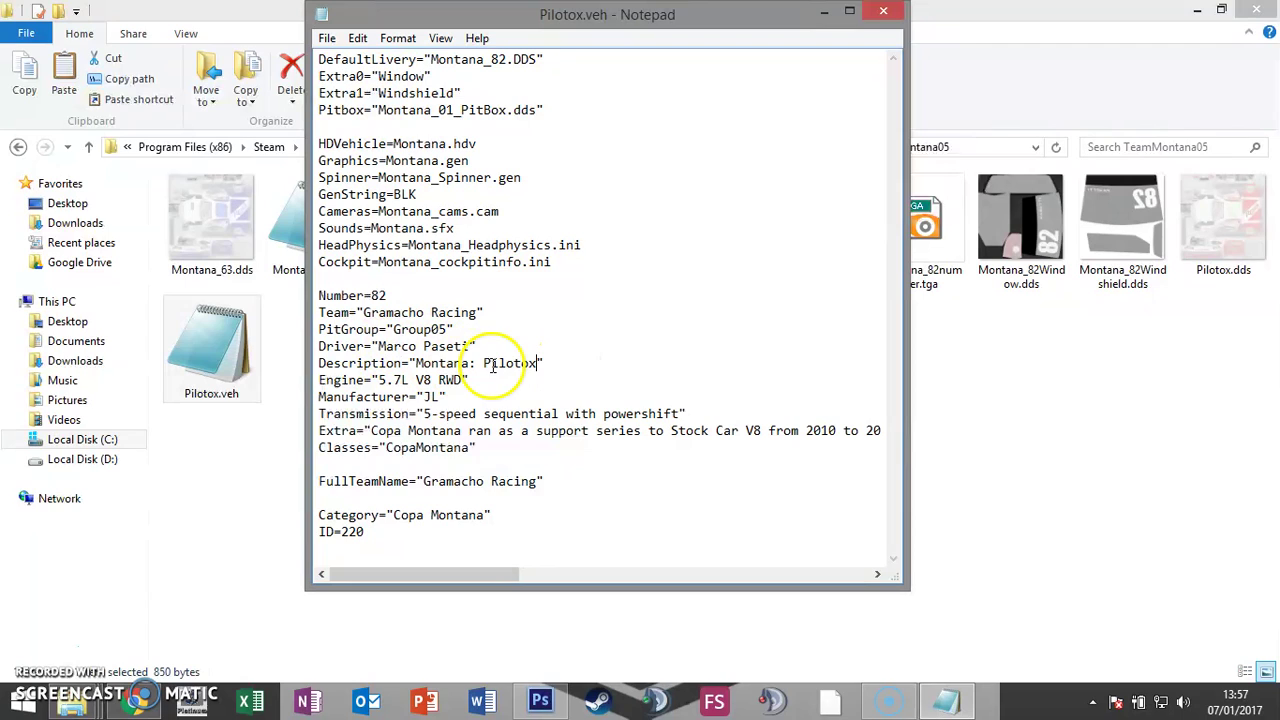
drag(385, 347, 465, 349)
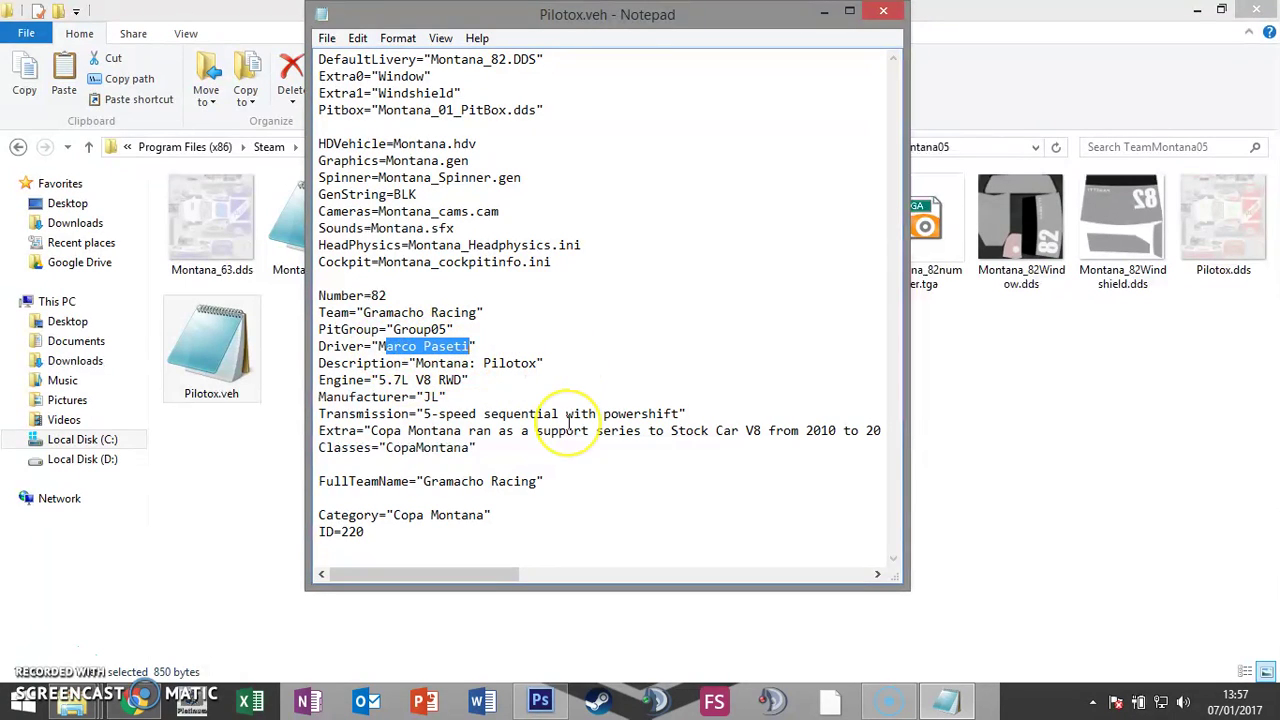
key(Delete)
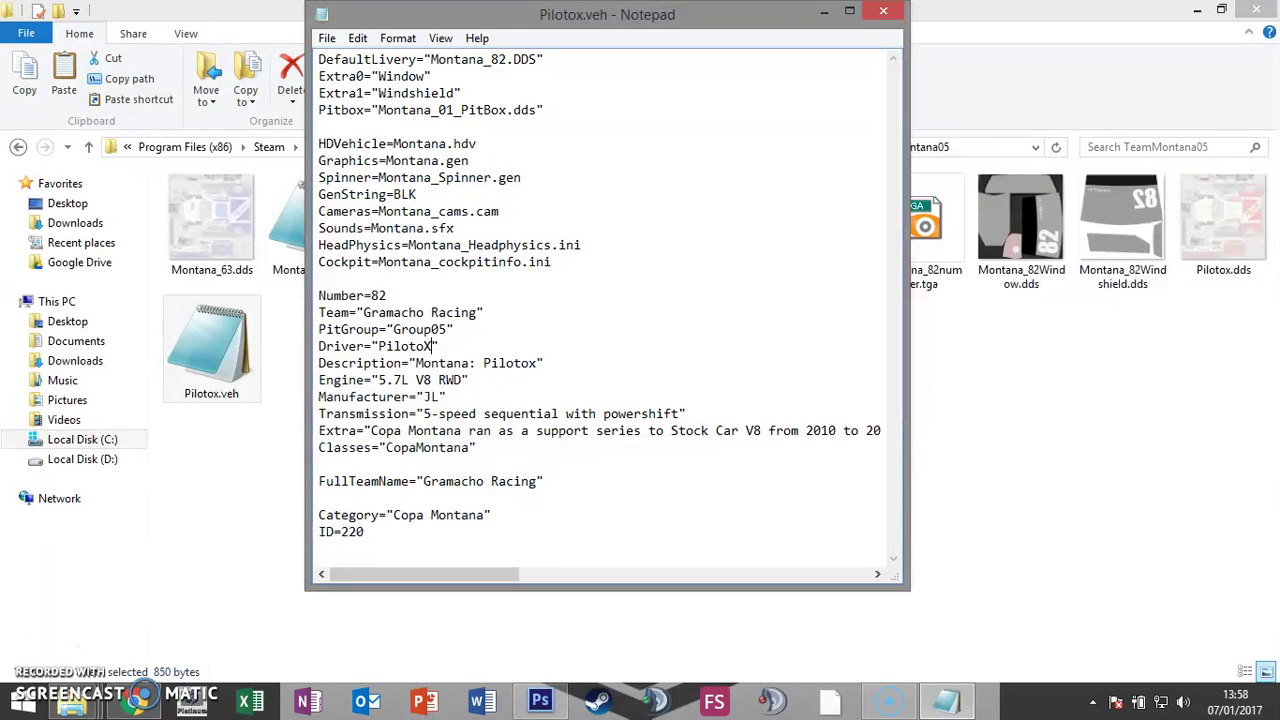
scroll(608, 358, right, 2)
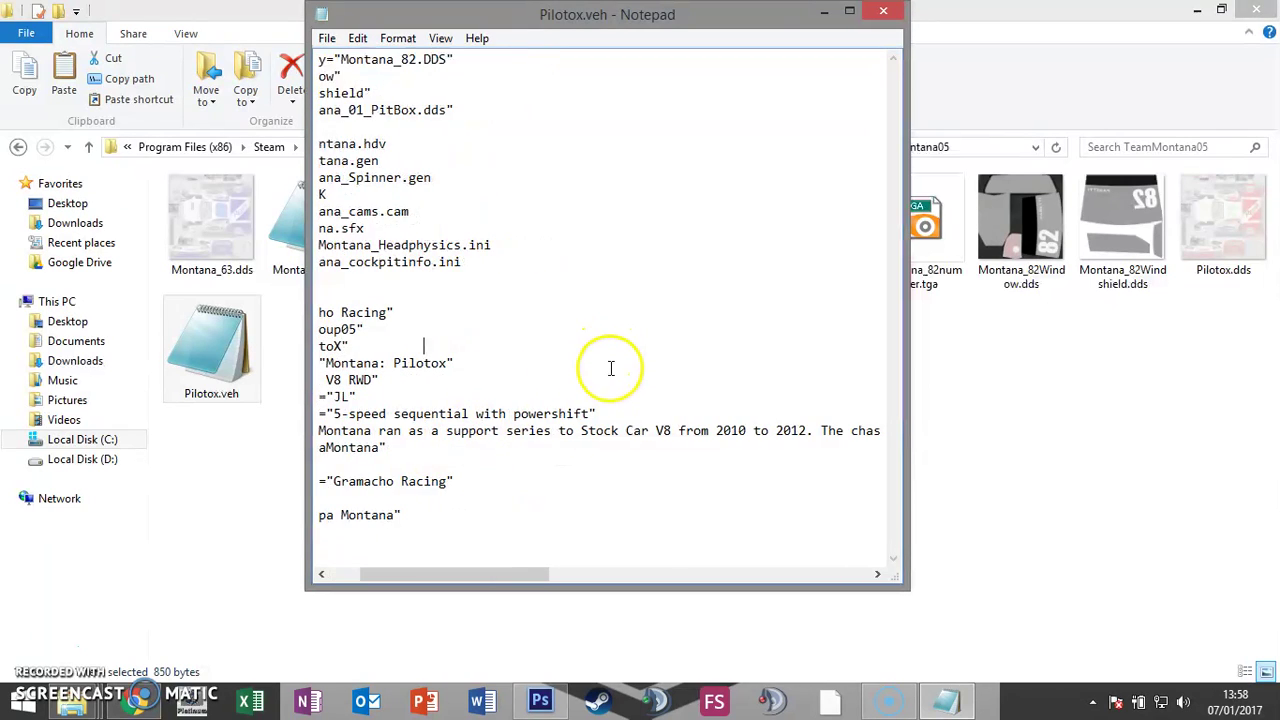
scroll(593, 363, left, 2)
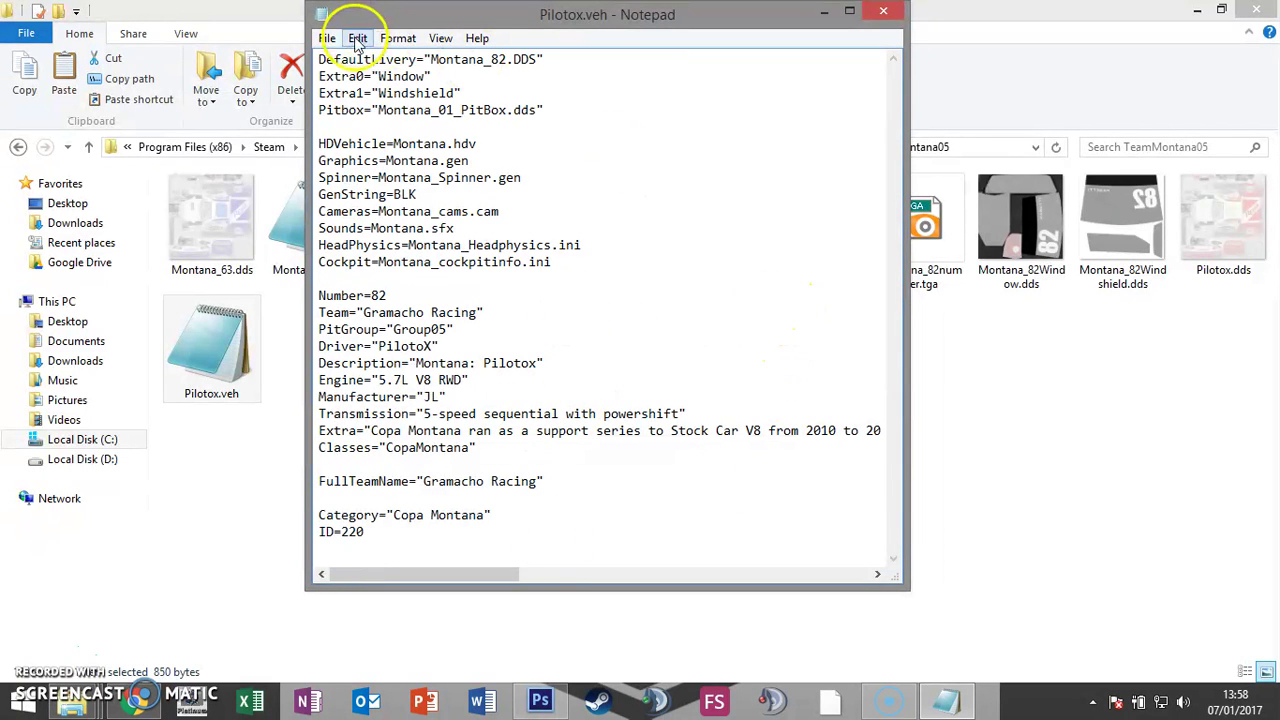
Step: Save Pilotox.veh and close Notepad
click(327, 38)
click(357, 101)
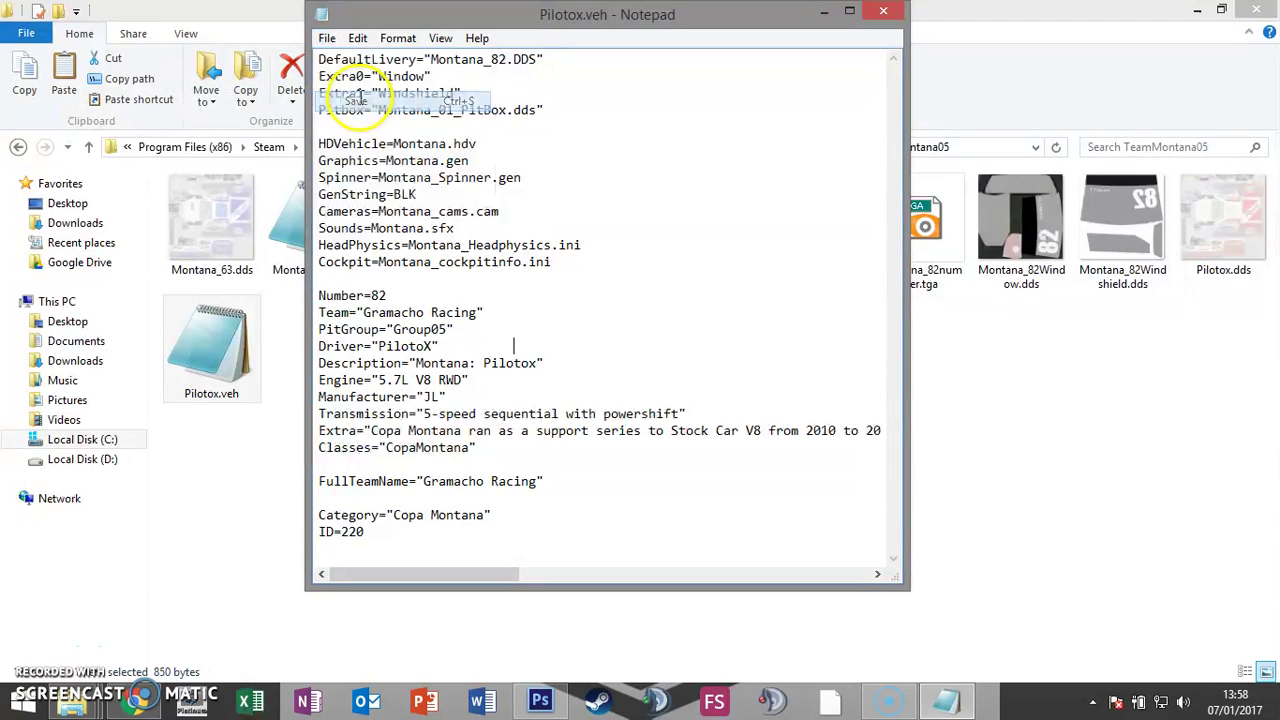
click(884, 12)
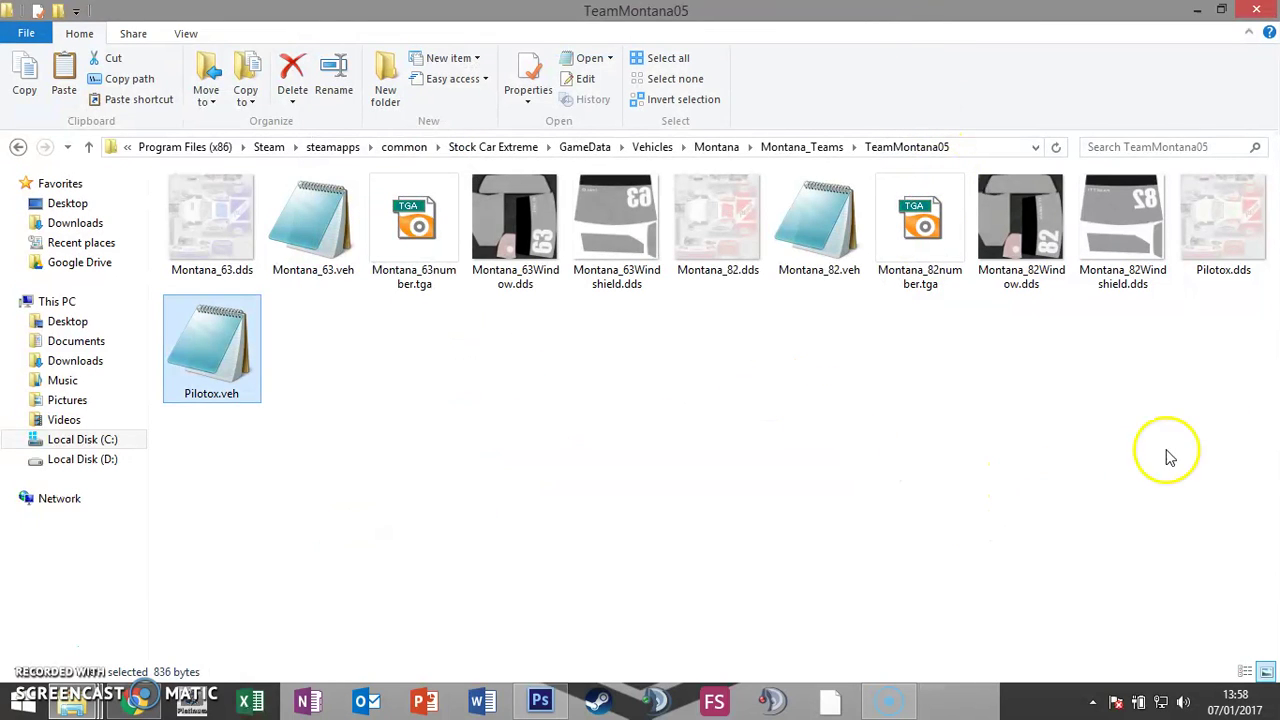
Step: Select Montana_82Window.dds and Montana_82Windshield.dds and paste duplicates of both
click(1048, 240)
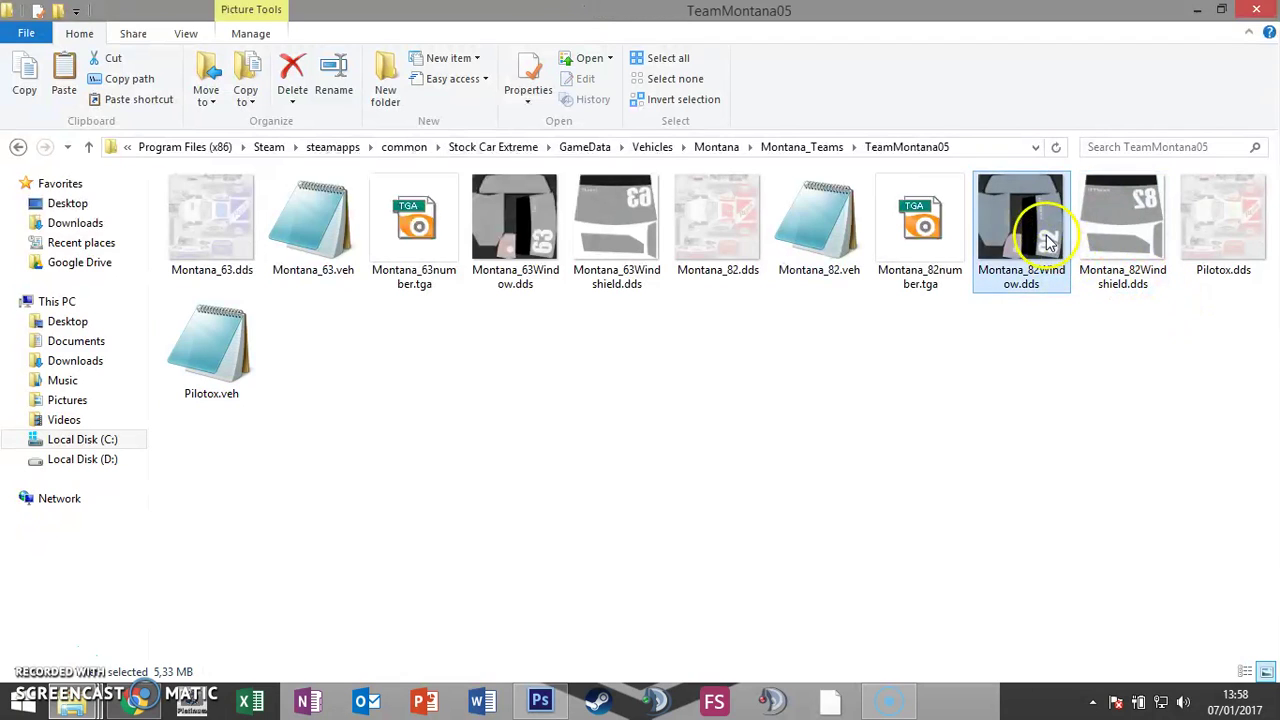
ctrl+click(1127, 239)
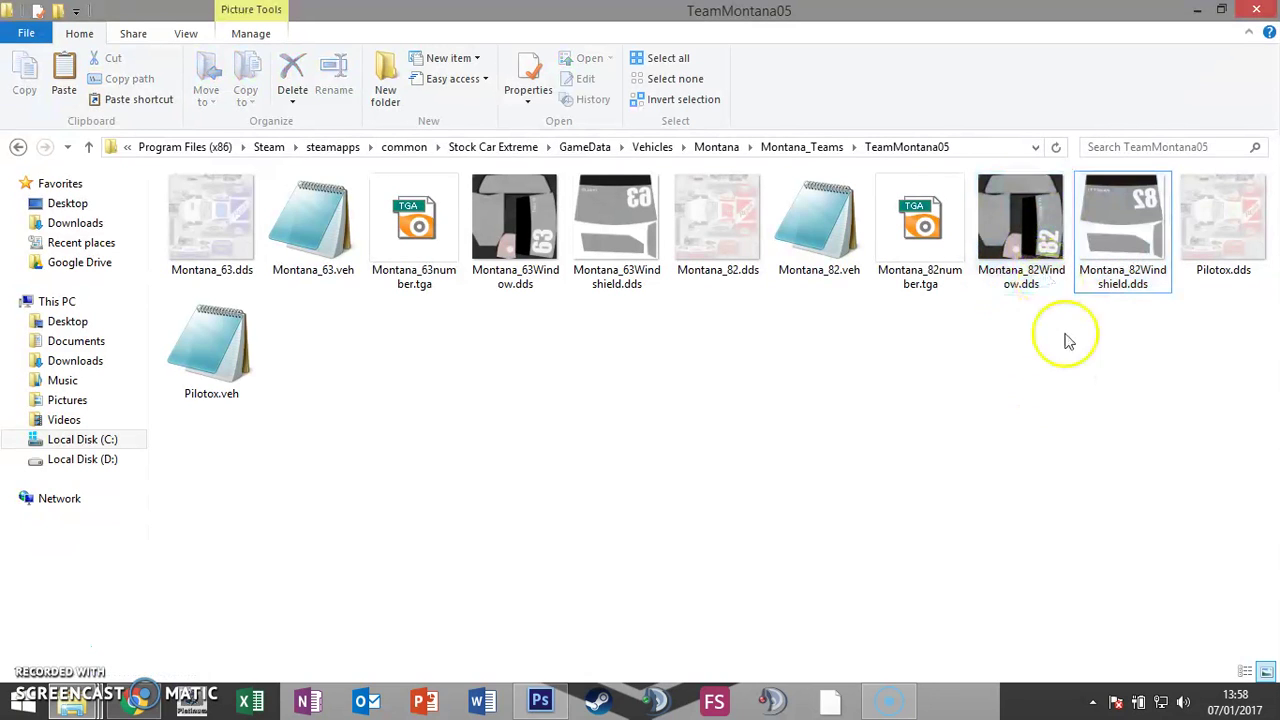
drag(1138, 344, 1024, 214)
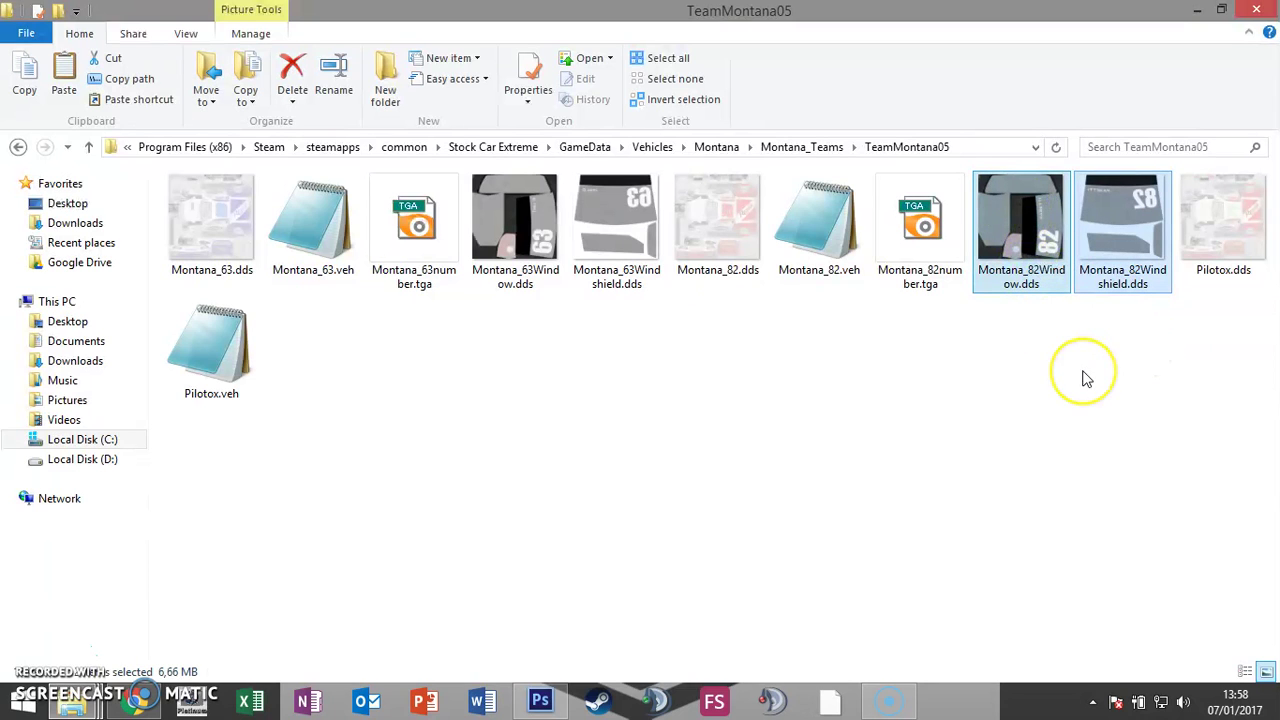
key(ctrl+v)
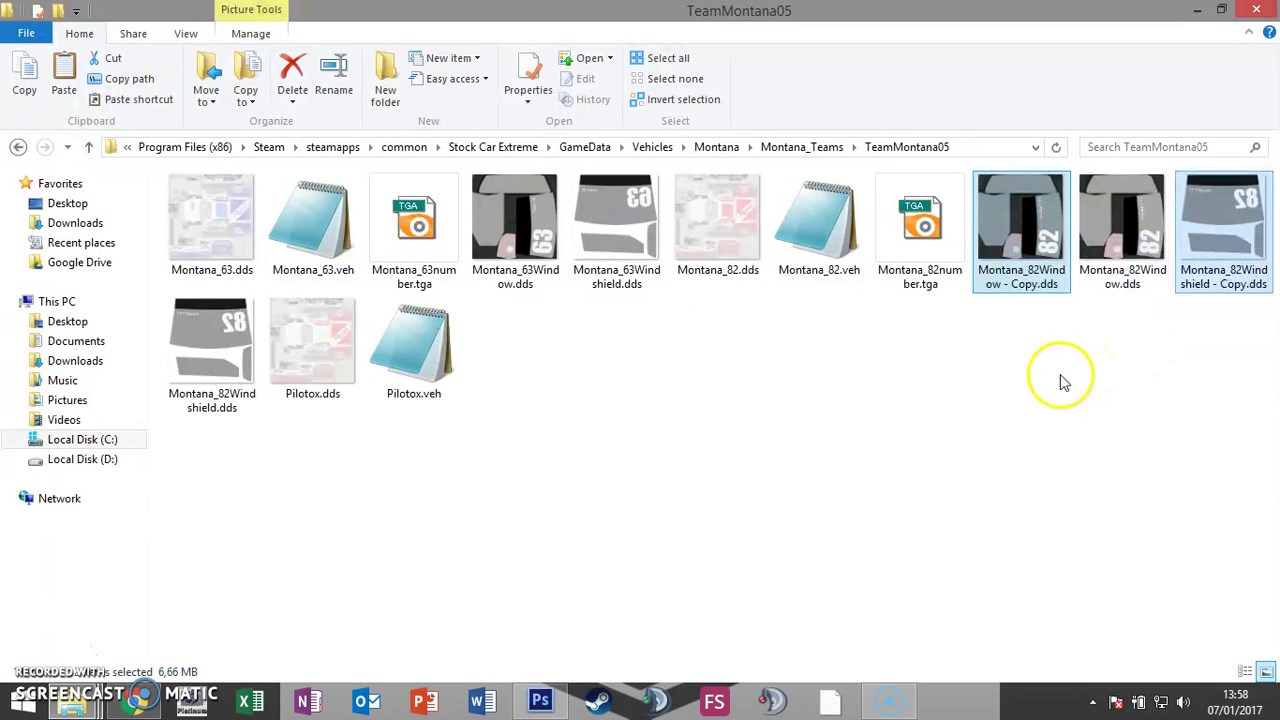
Step: Rename the window copy to pilotoxWindow.dds
click(1037, 285)
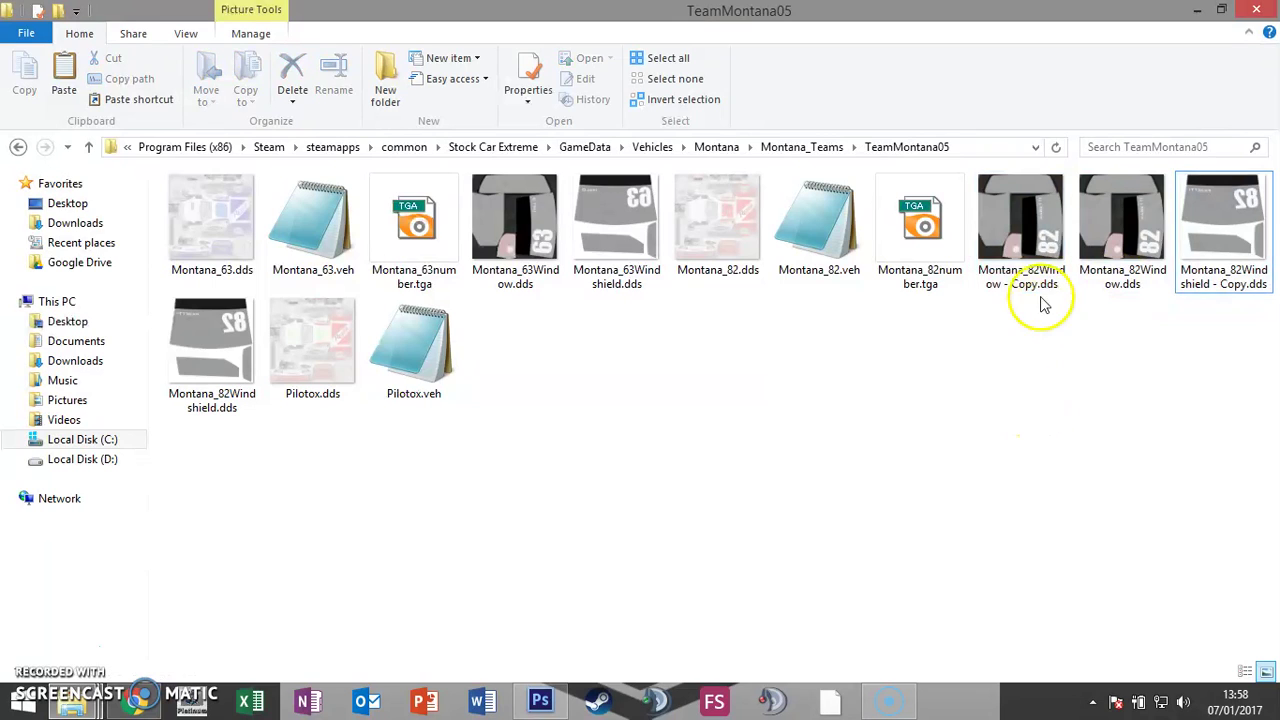
key(F2)
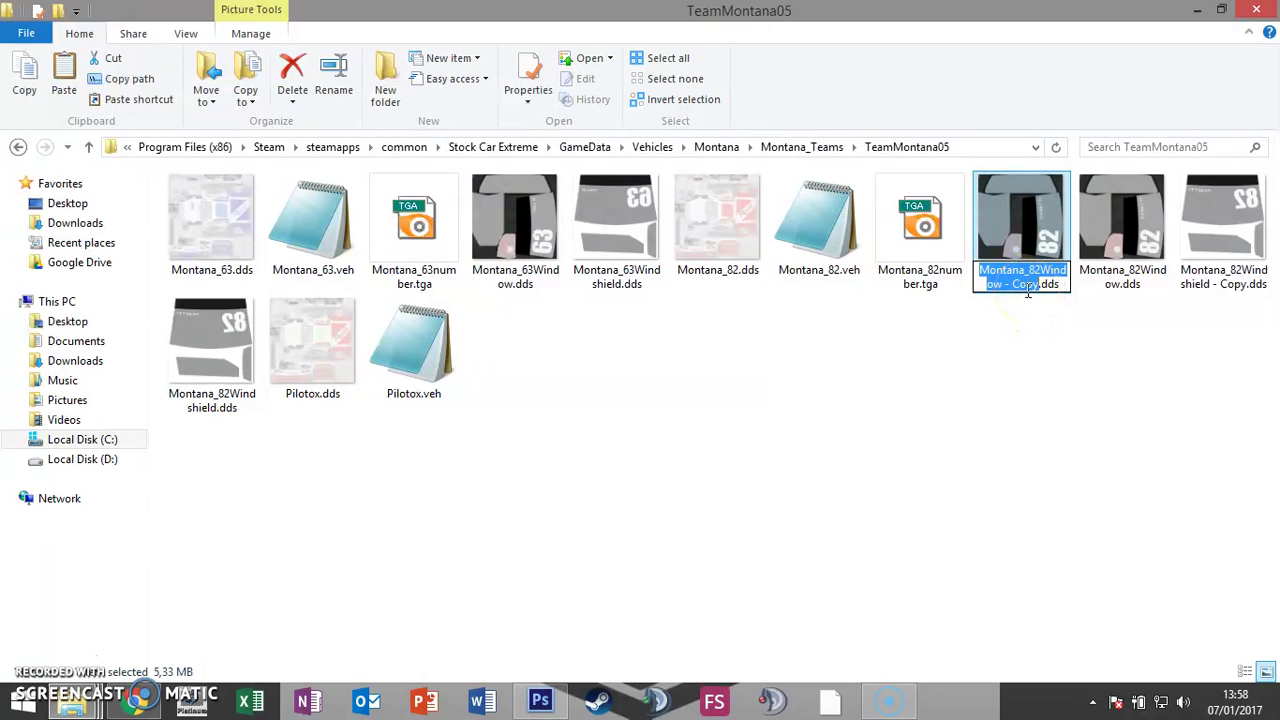
text(pilotox)
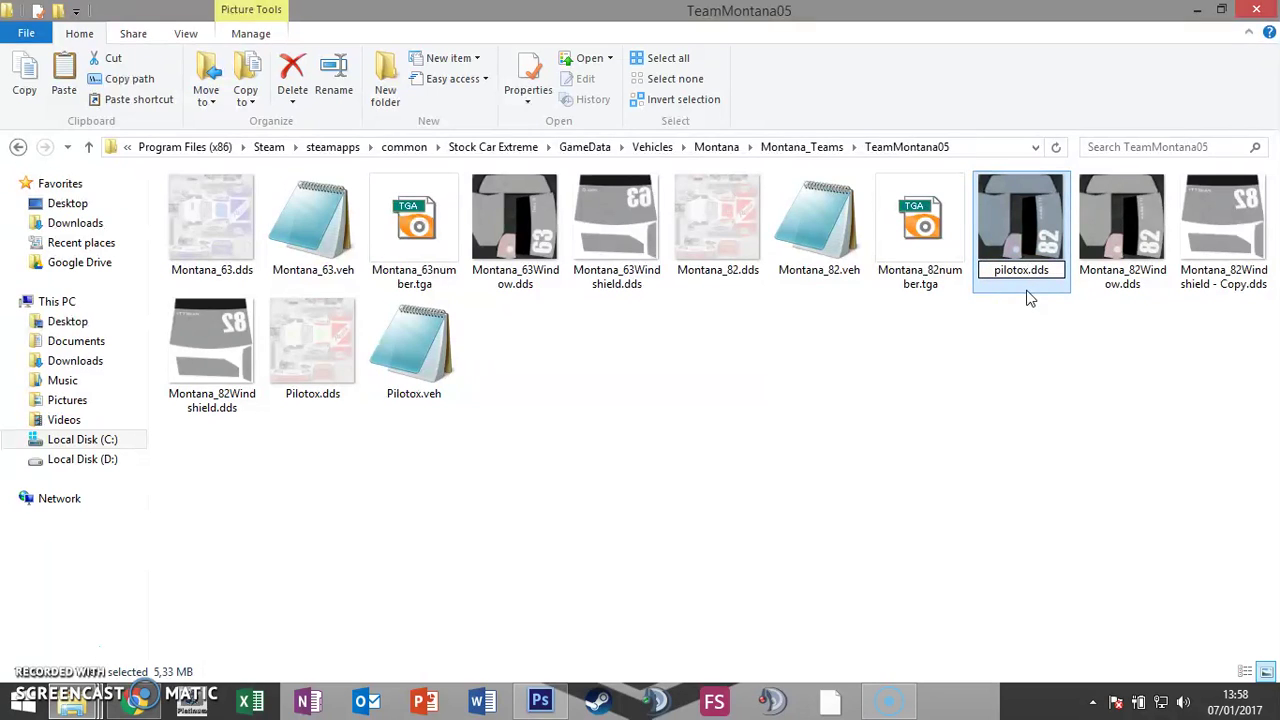
key(Escape)
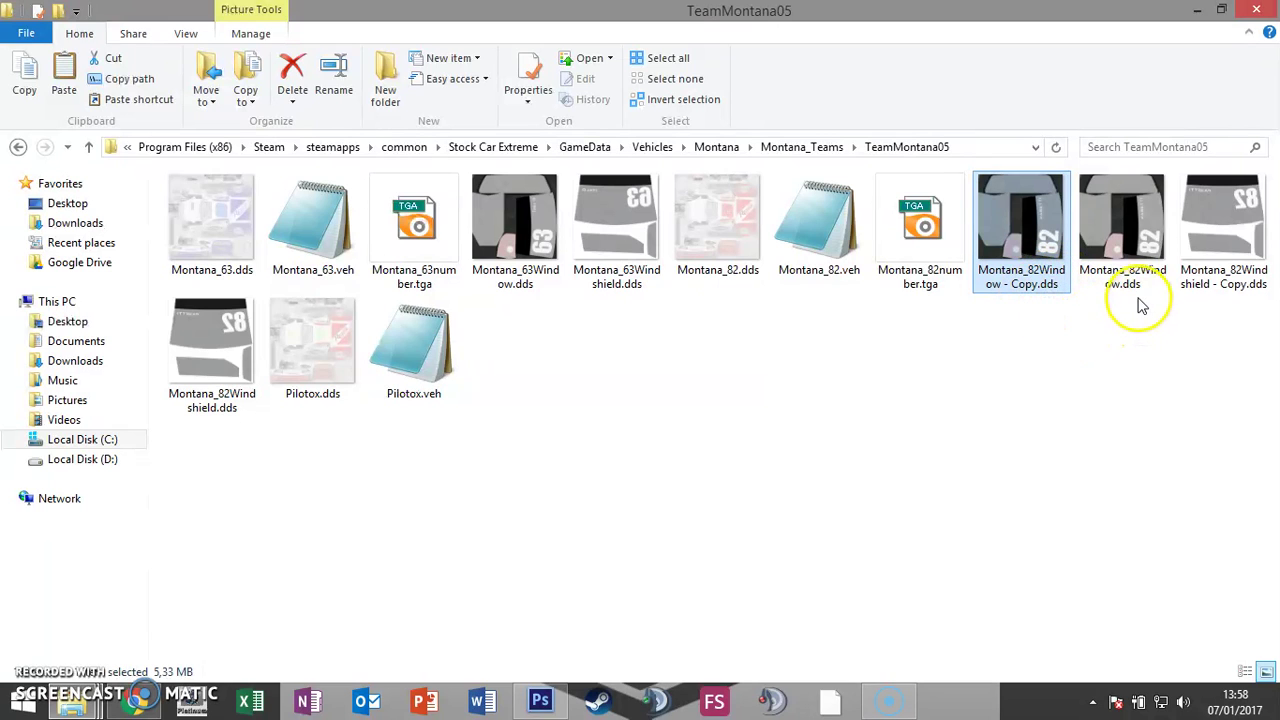
click(1046, 294)
drag(1041, 271, 958, 338)
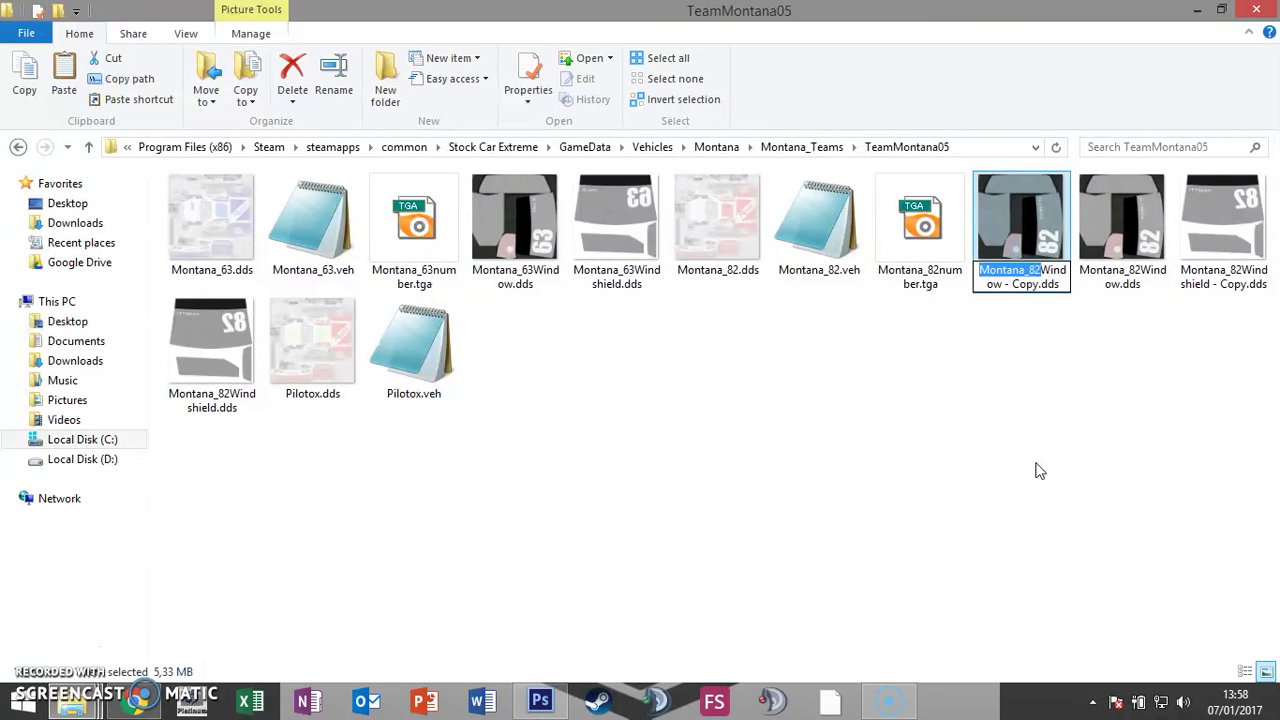
text(pilotox)
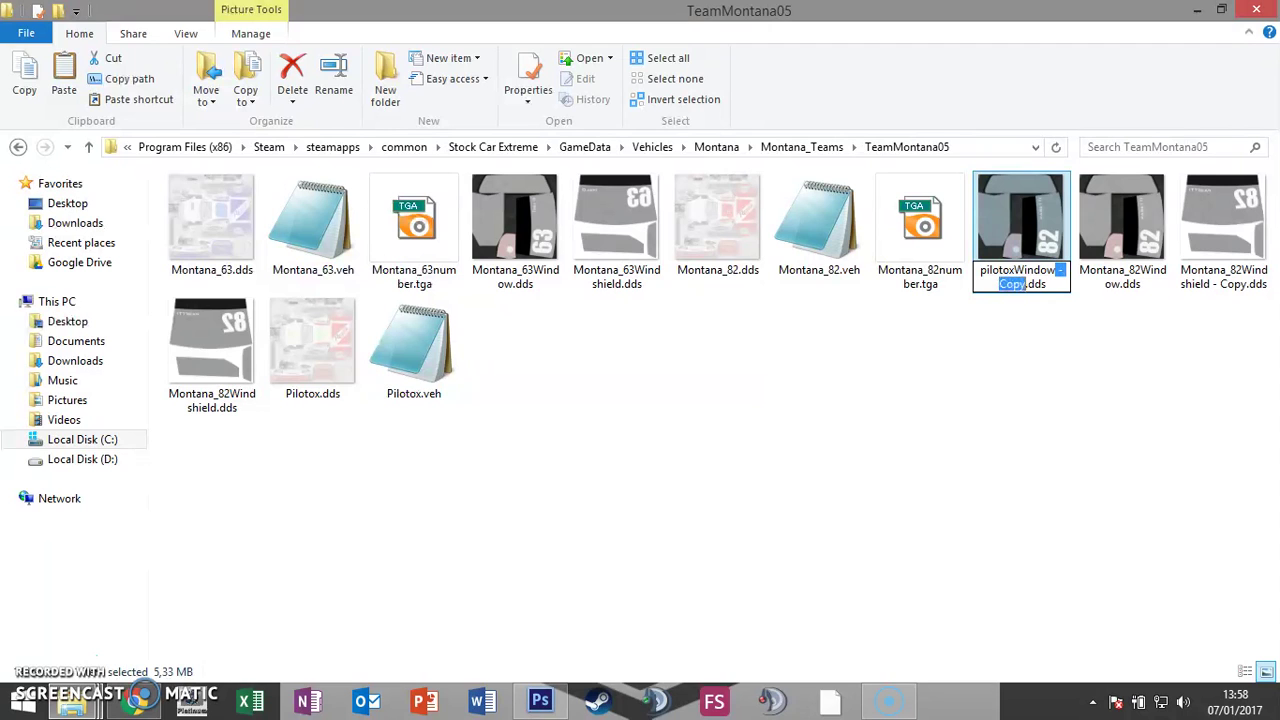
key(Return)
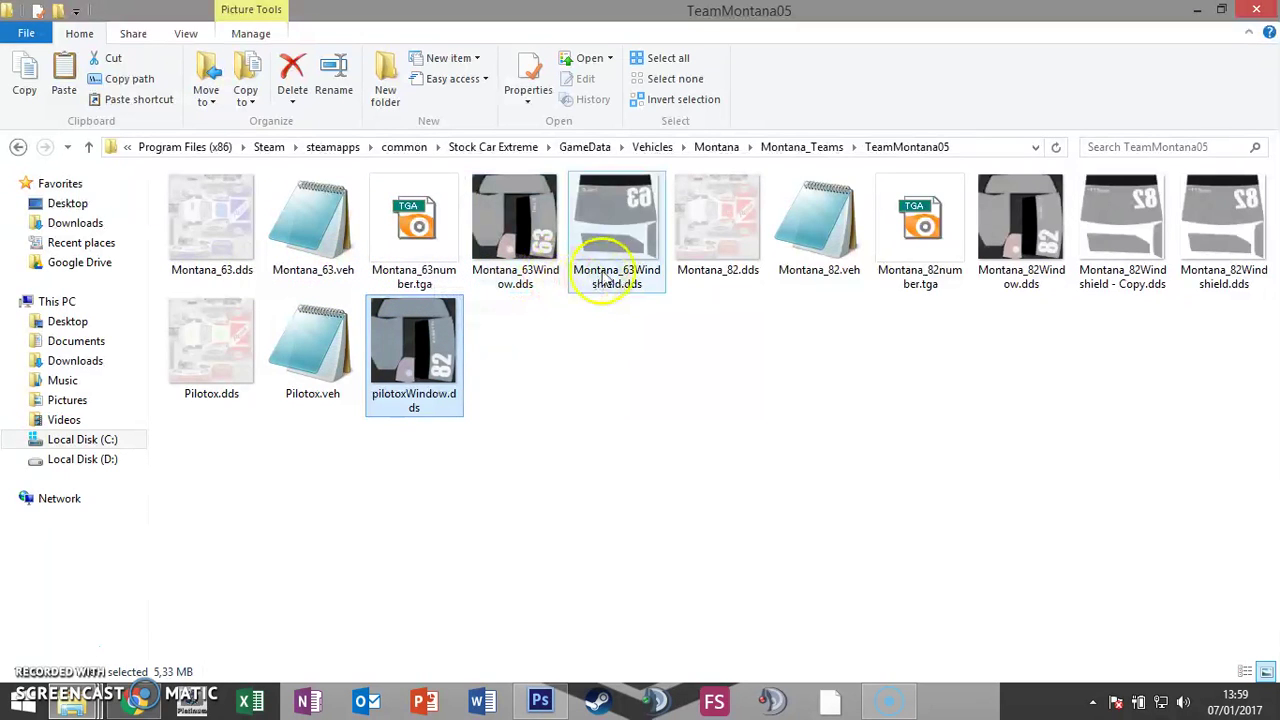
Step: Replace Montana_82 with Pilotox in the windshield copy's name, making PilotoxWindshield.dds
click(1143, 283)
click(1143, 284)
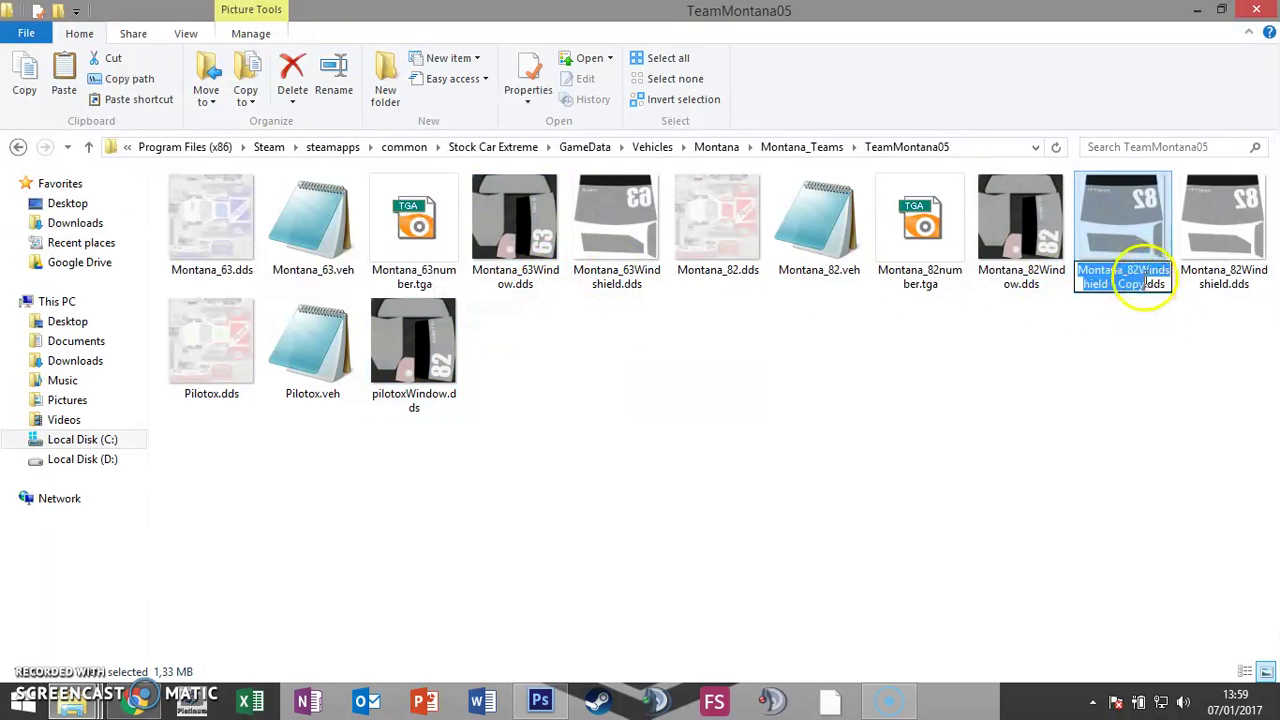
drag(1130, 271, 993, 270)
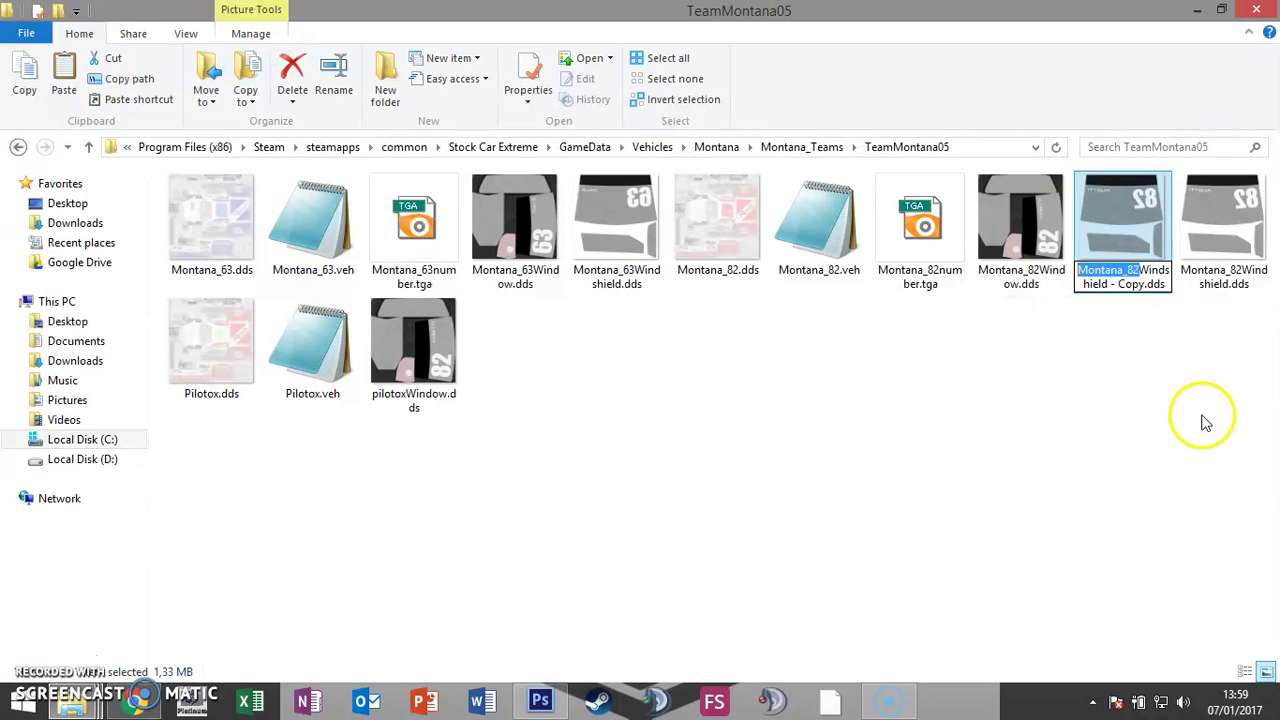
text(Pilotox)
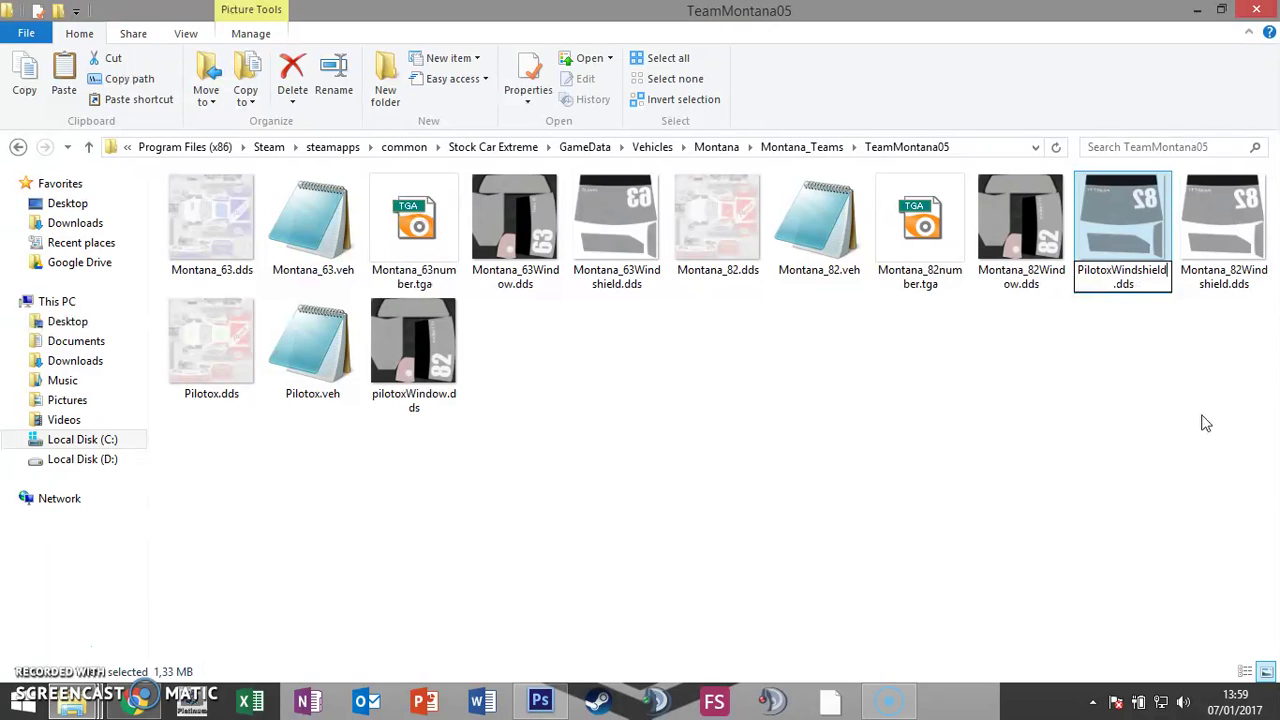
key(Return)
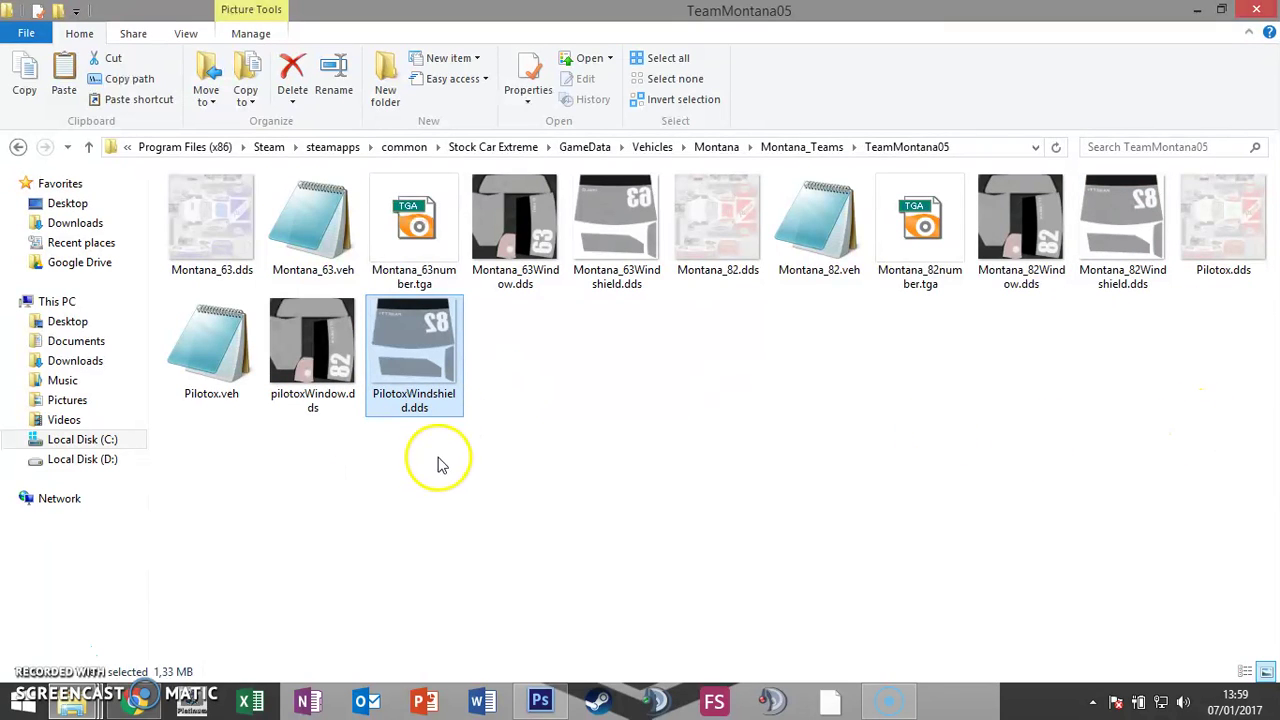
Step: Select the new Pilotox files, ending with only PilotoxWindshield.dds selected
click(1250, 262)
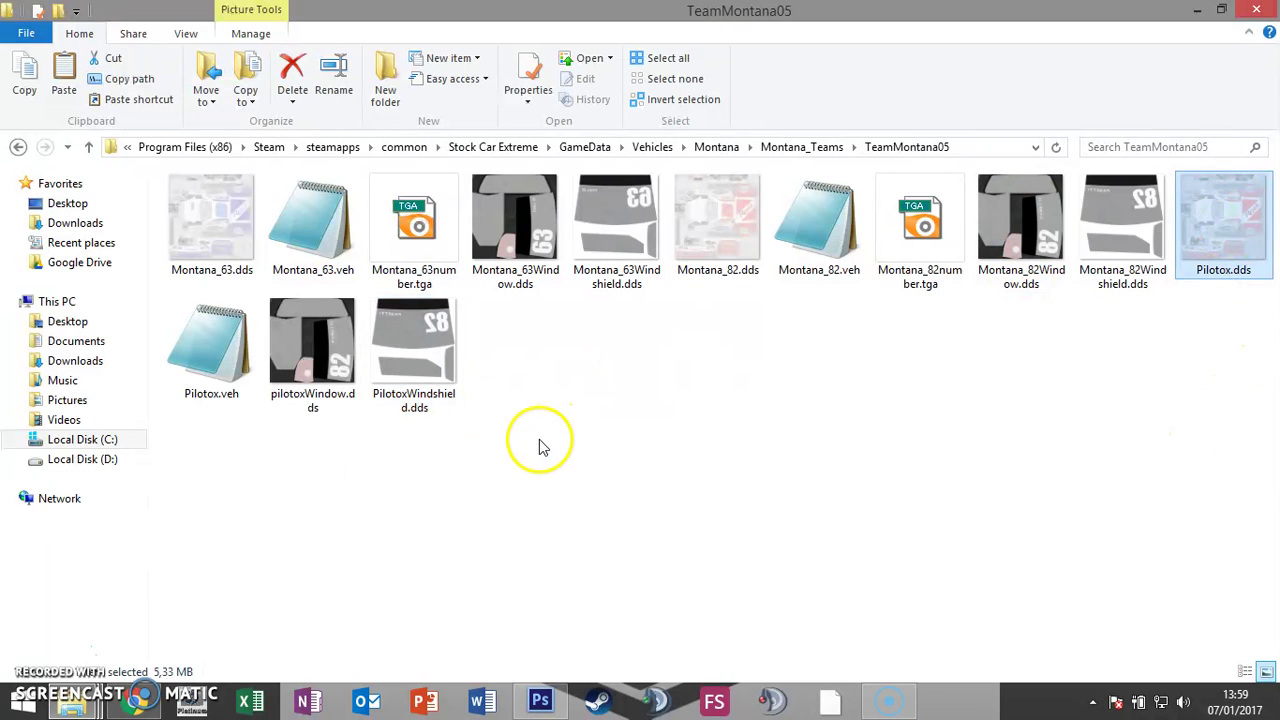
drag(543, 443, 190, 320)
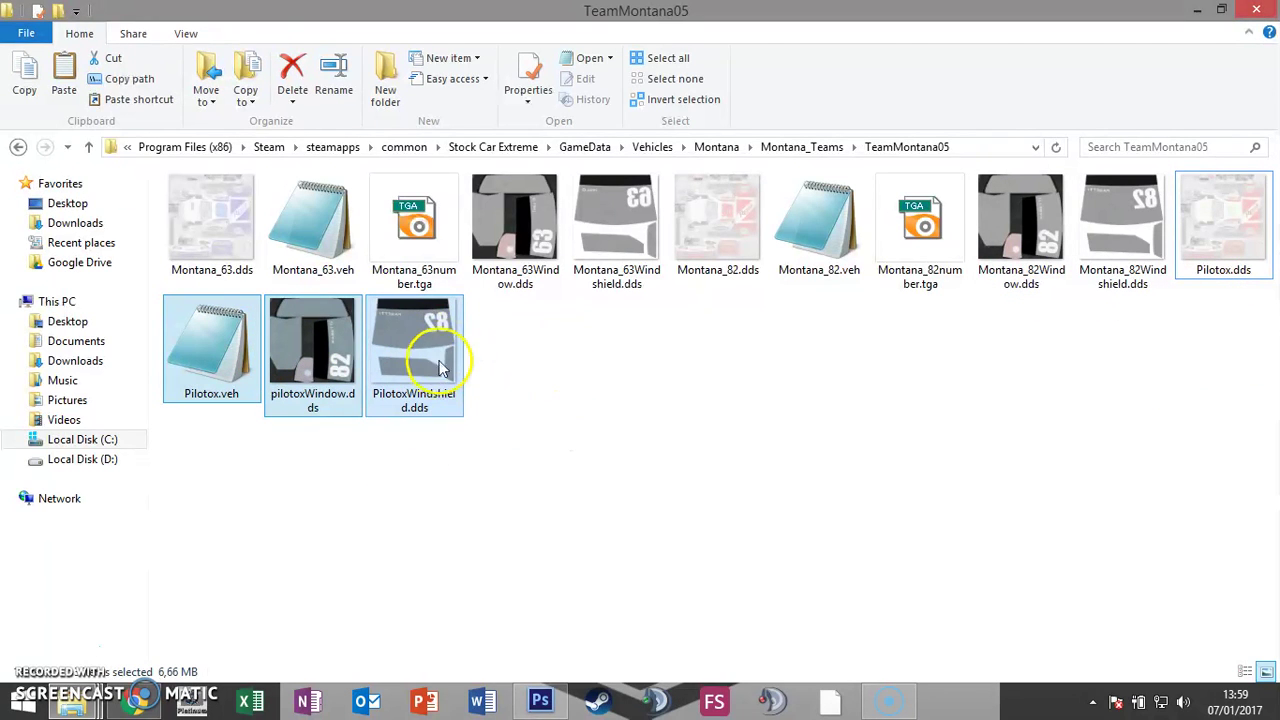
click(570, 445)
click(415, 366)
Step: Open PilotoxWindshield.dds in Photoshop with default DDS read options, then close it
drag(415, 366, 1100, 557)
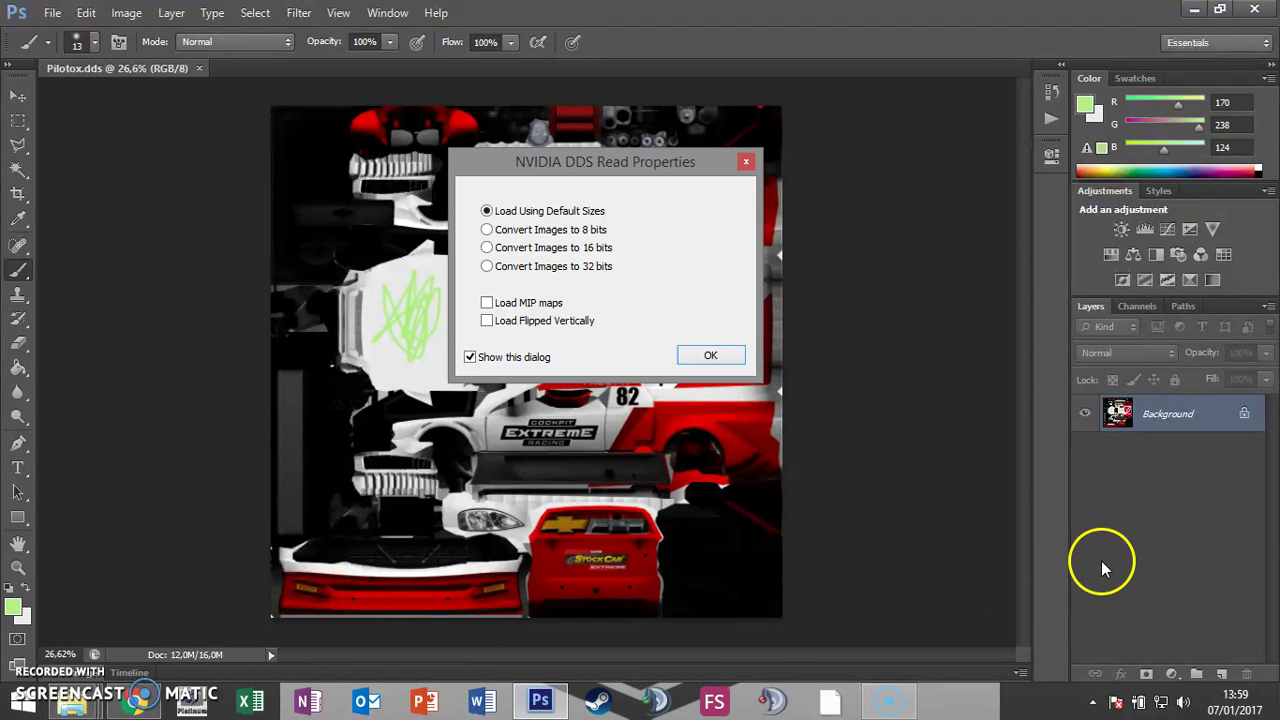
click(704, 351)
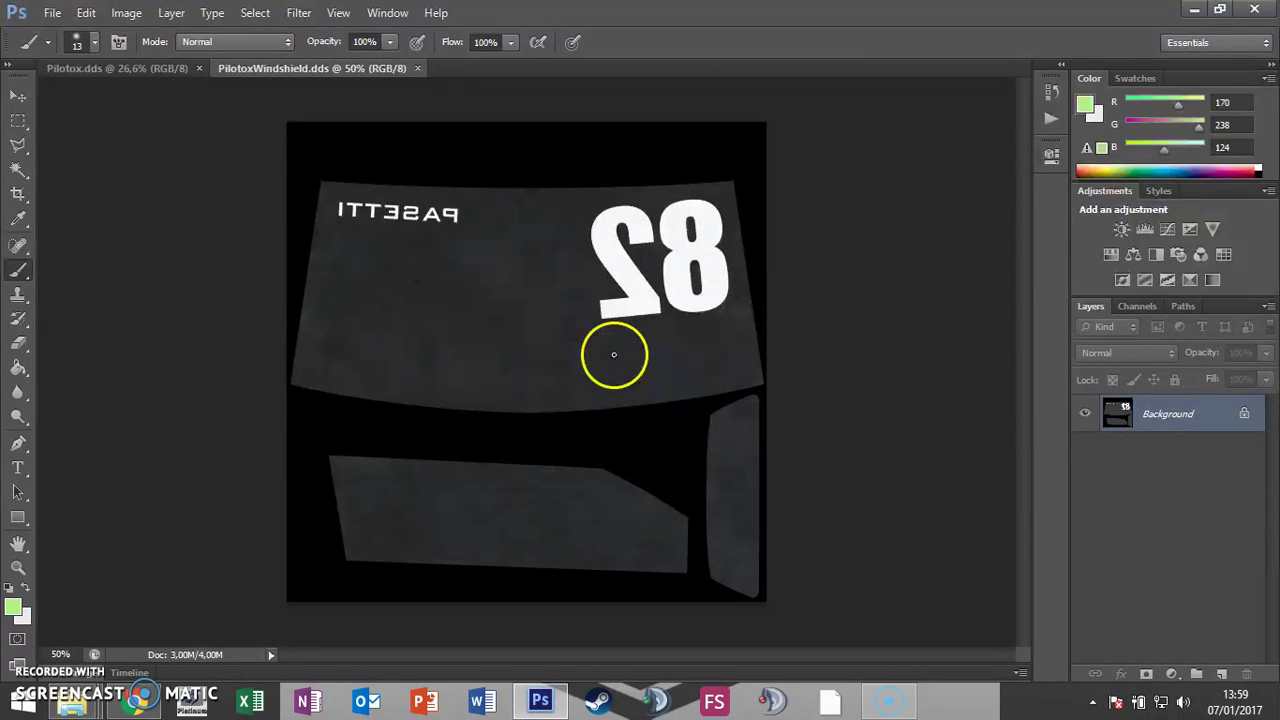
click(417, 68)
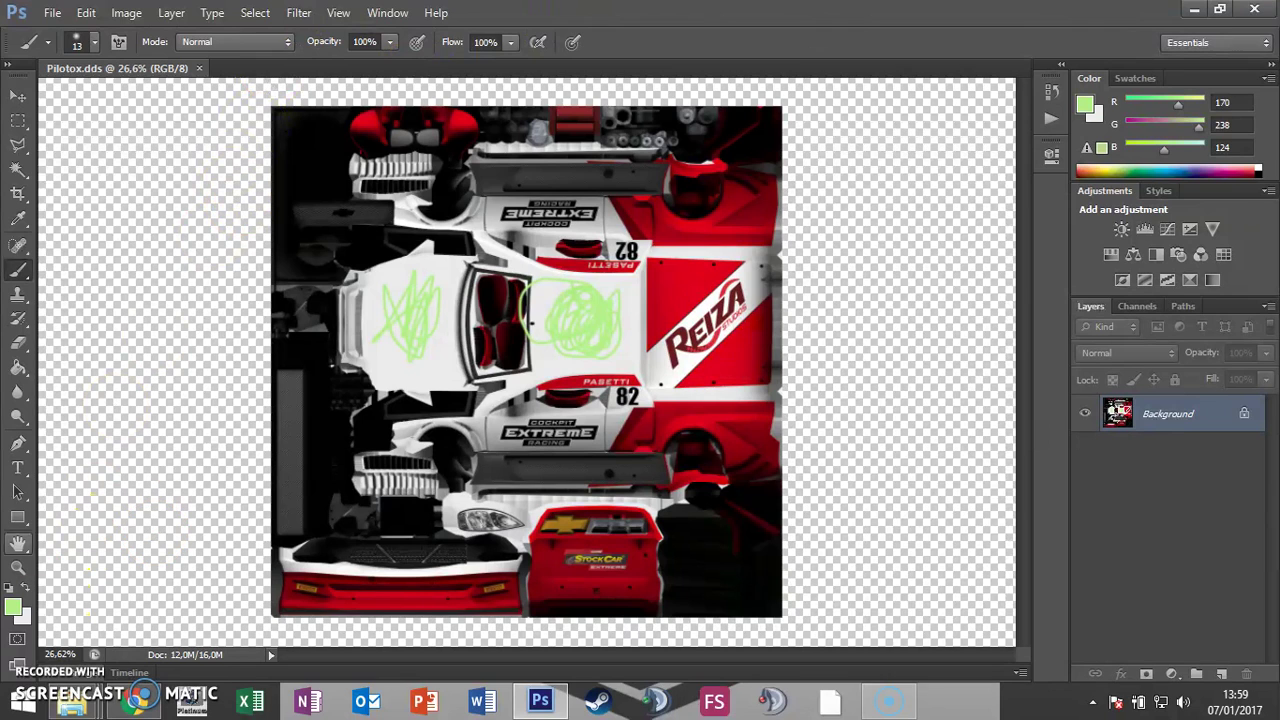